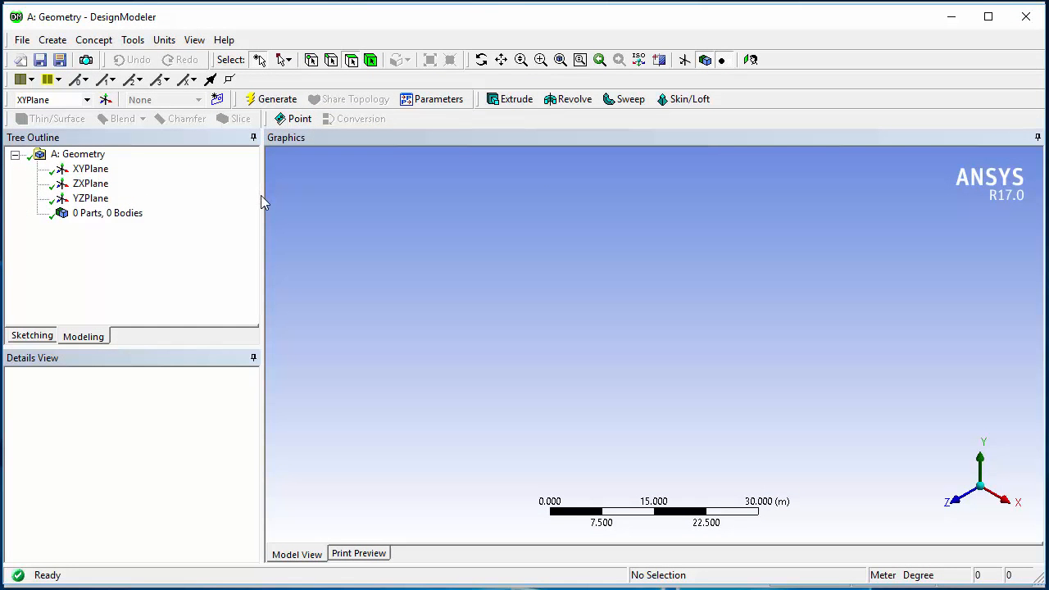
# Start a sketch on the XYPlane viewed face-on, and resize the side panes to show more of the drawing tools.
pyautogui.moveTo(260, 195); pyautogui.dragTo(183, 203)
pyautogui.click(91, 171)
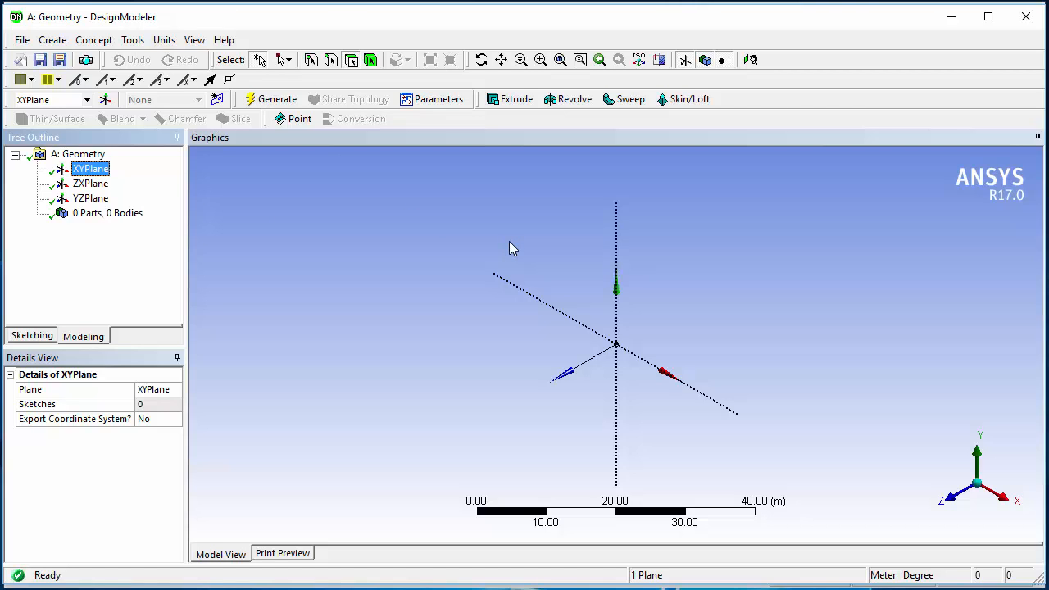
pyautogui.click(29, 336)
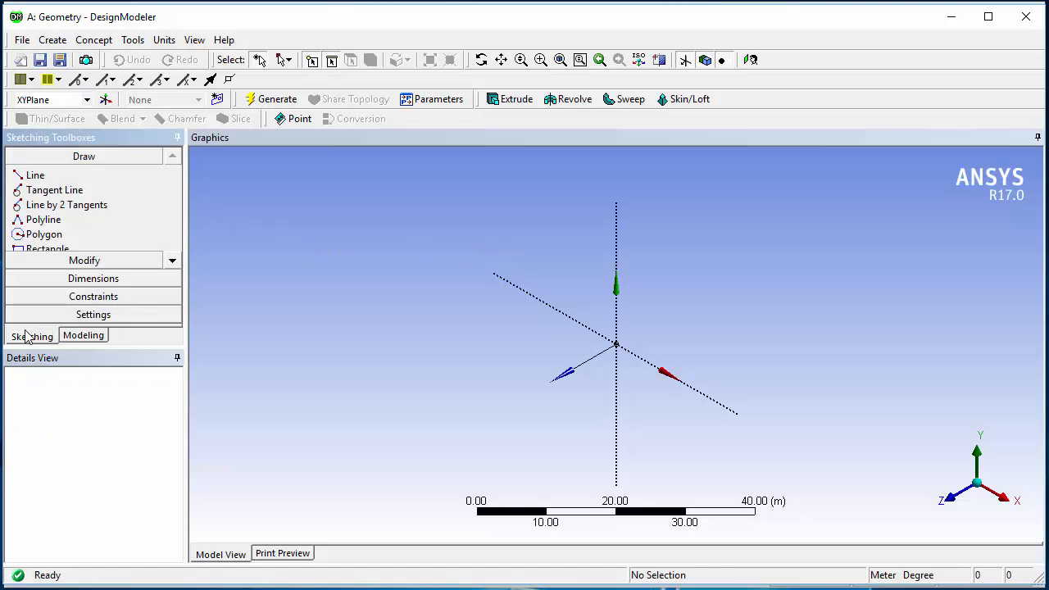
pyautogui.click(83, 335)
pyautogui.click(90, 169)
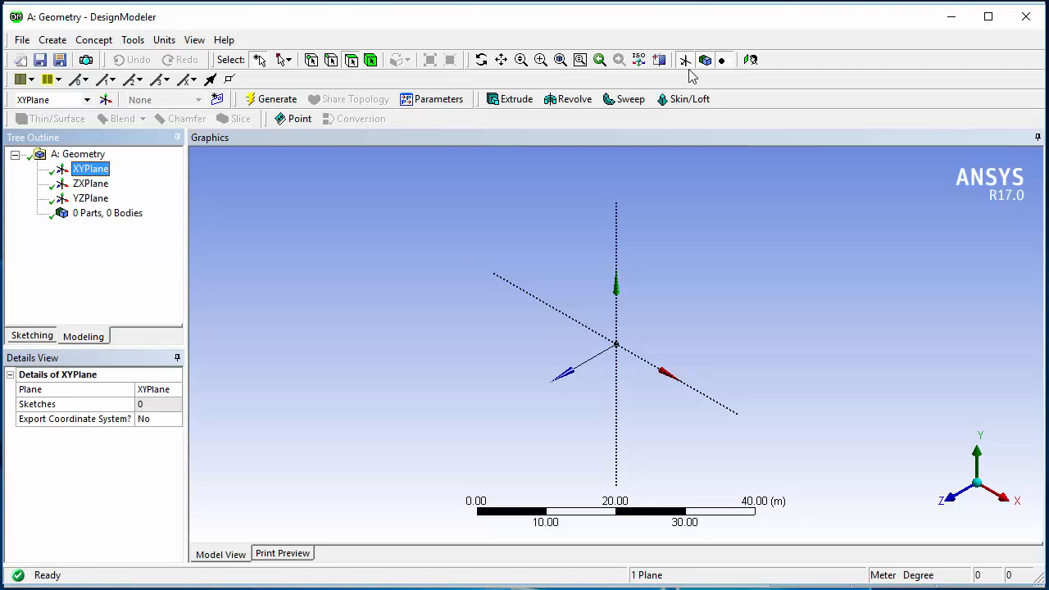
pyautogui.click(753, 60)
pyautogui.click(23, 339)
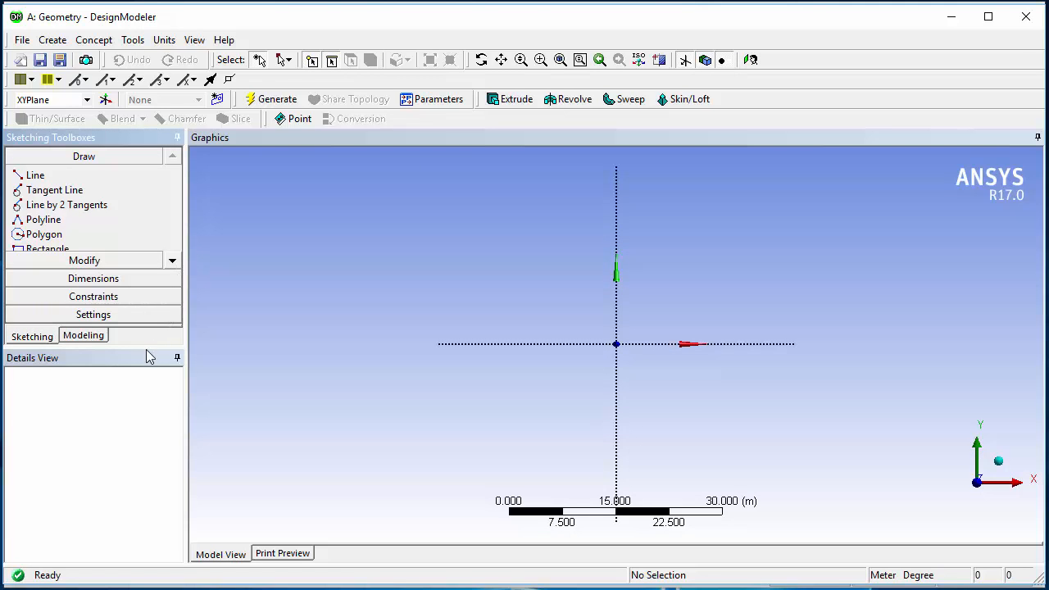
pyautogui.moveTo(145, 346); pyautogui.dragTo(131, 413)
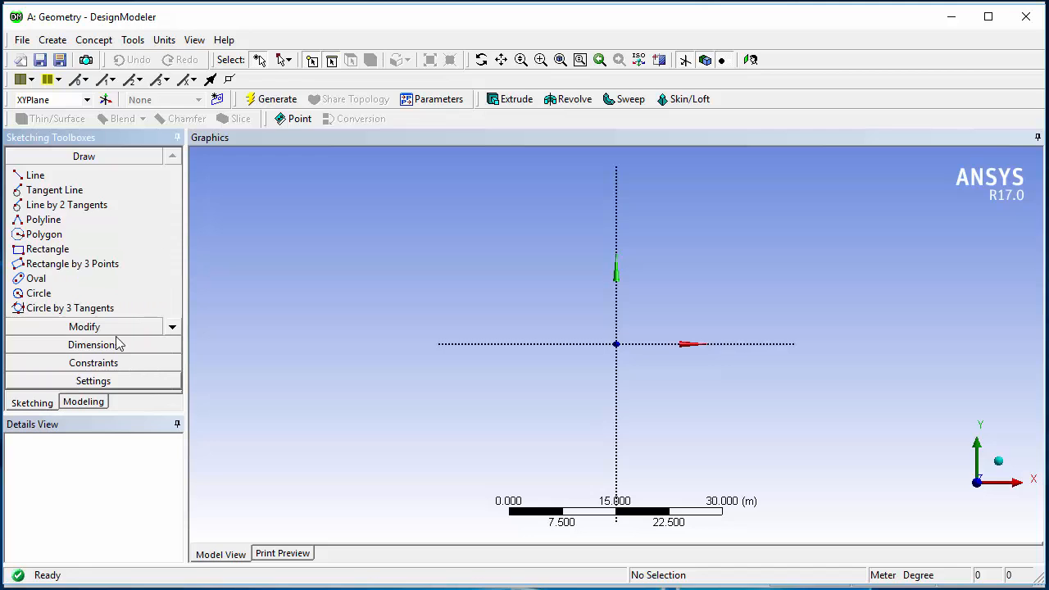
# Draw a circle about 9.3 m in diameter centred on the XYPlane origin.
pyautogui.click(38, 292)
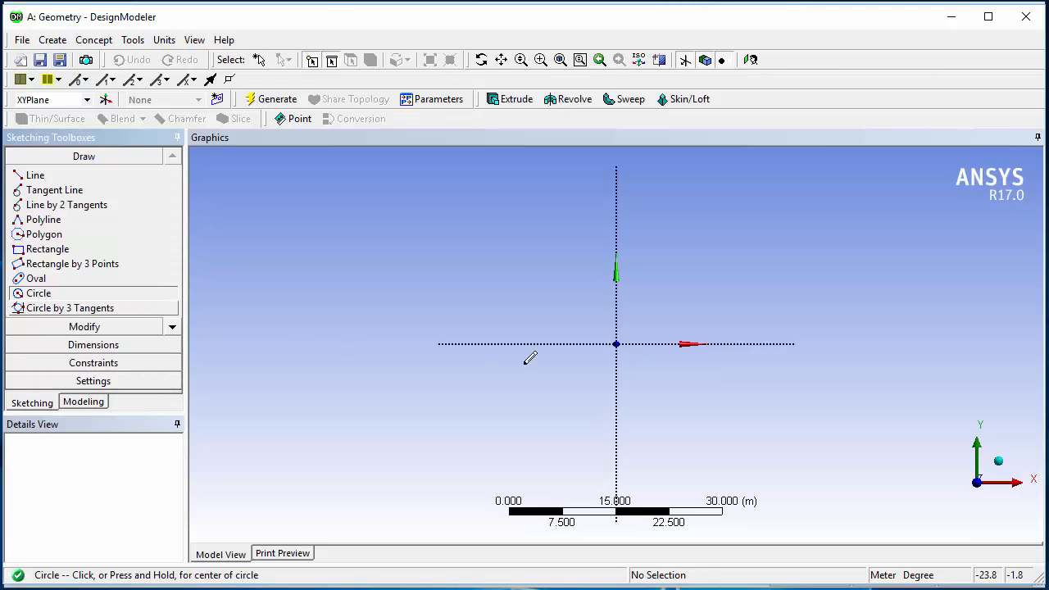
pyautogui.click(618, 344)
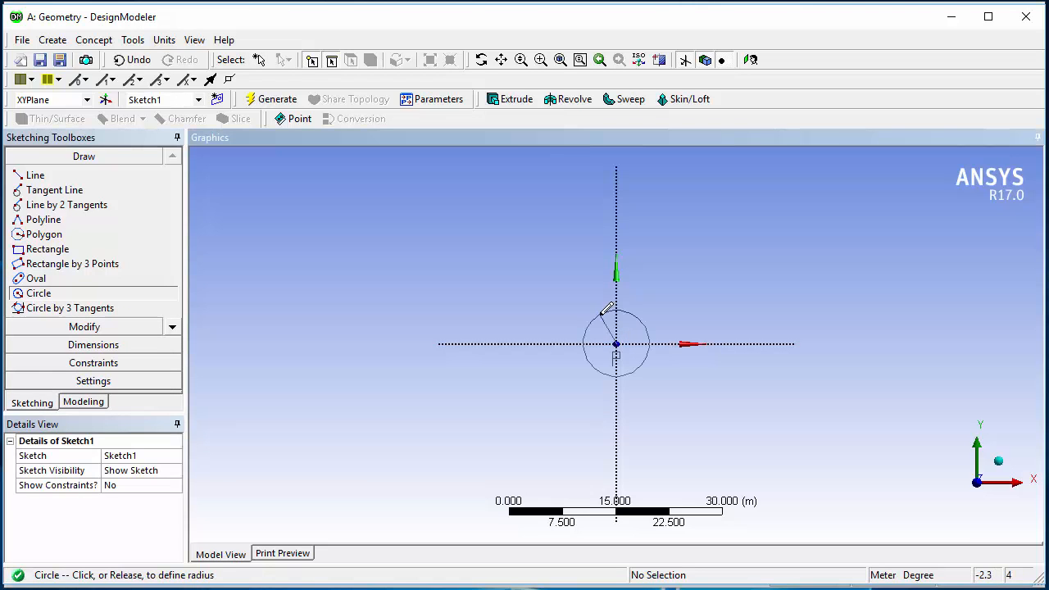
pyautogui.click(603, 313)
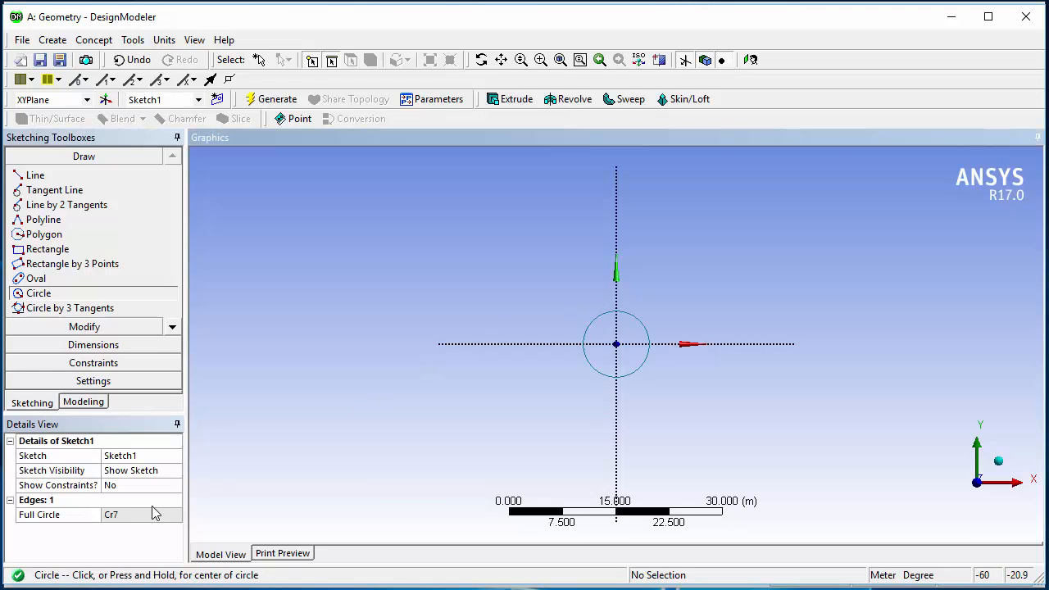
# Add a diameter dimension to the circle and set it to 1 m.
pyautogui.click(112, 343)
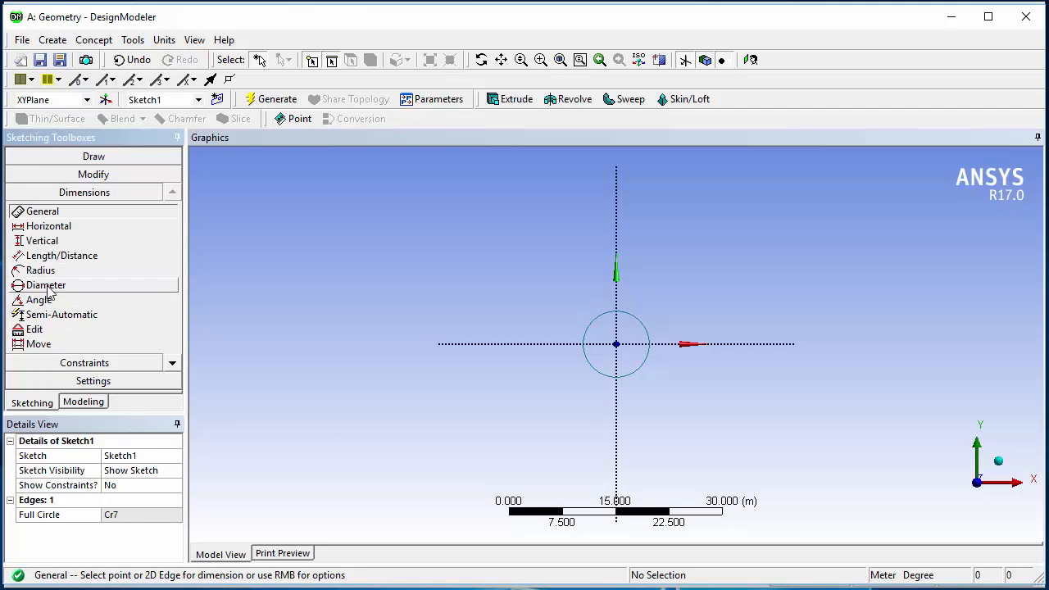
pyautogui.click(46, 287)
pyautogui.click(587, 328)
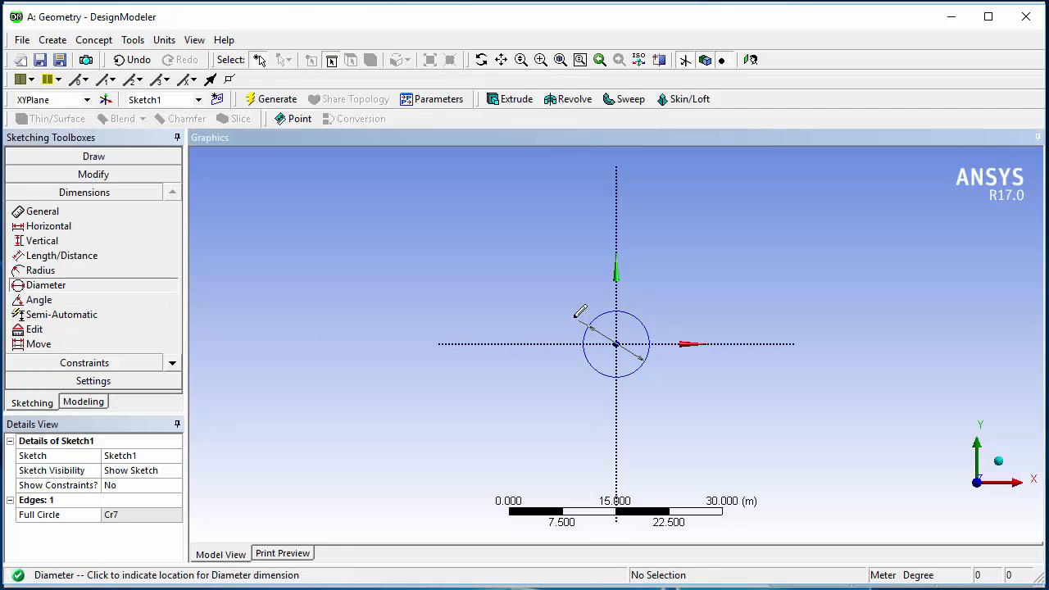
pyautogui.click(579, 312)
pyautogui.click(141, 514)
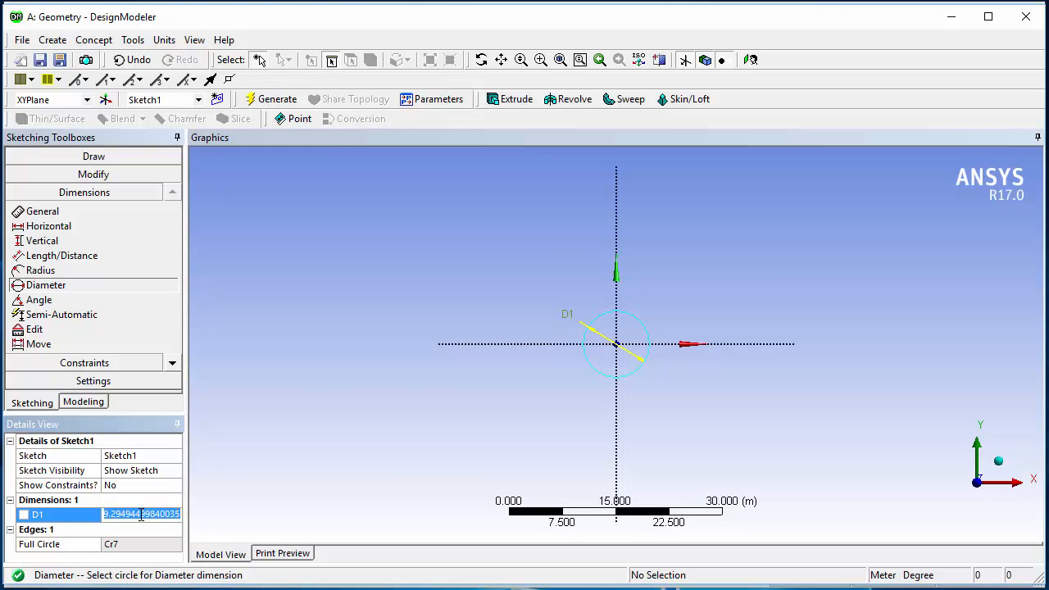
pyautogui.write('1')
pyautogui.press('Return')
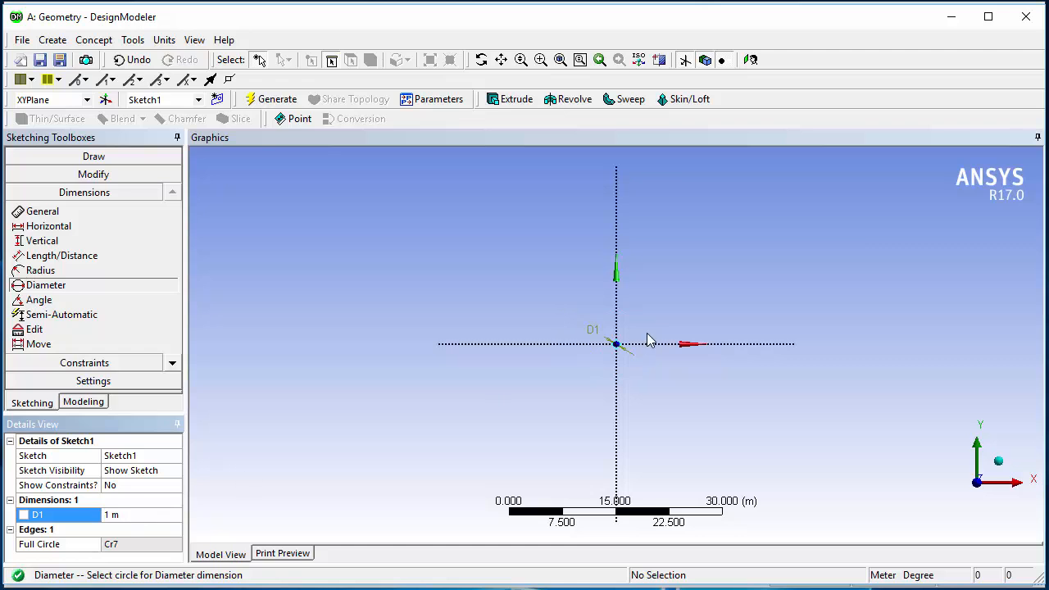
# Move the circle's diameter dimension label close to the circle's upper-left edge.
pyautogui.scroll(5, 666, 317)
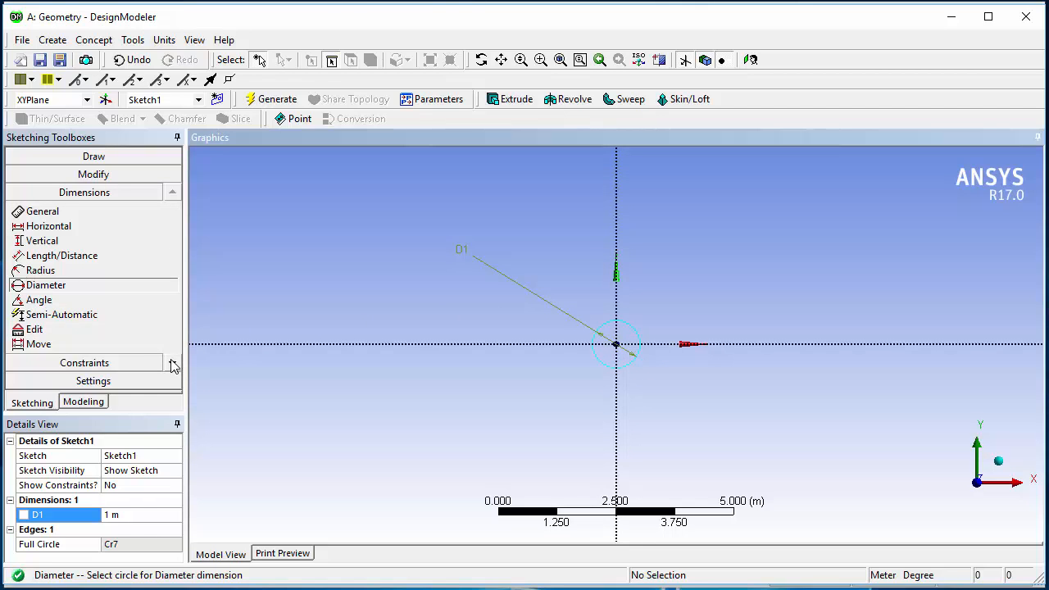
pyautogui.click(37, 344)
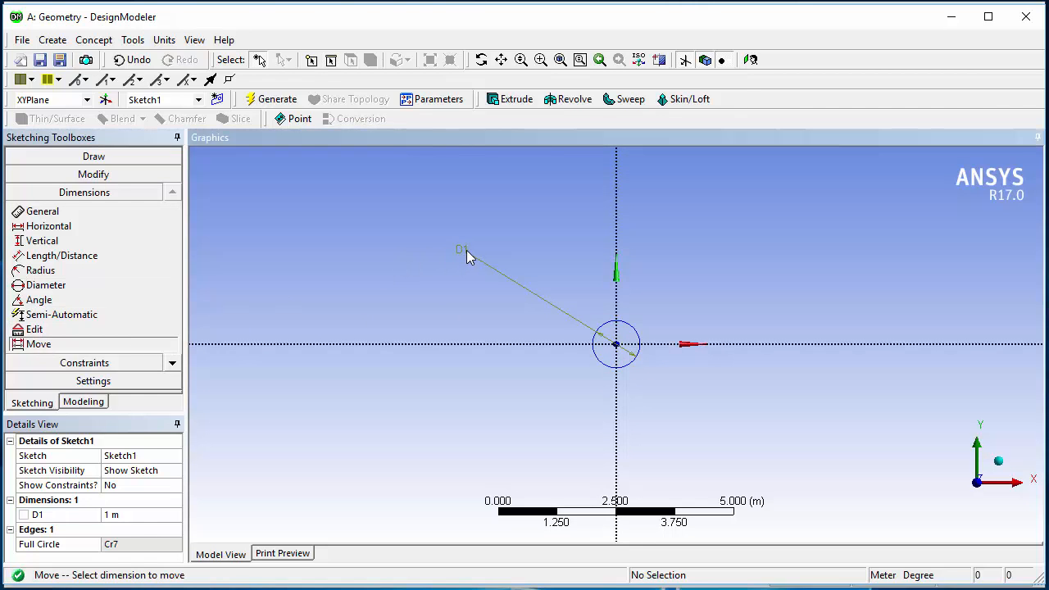
pyautogui.click(177, 365)
pyautogui.click(177, 365)
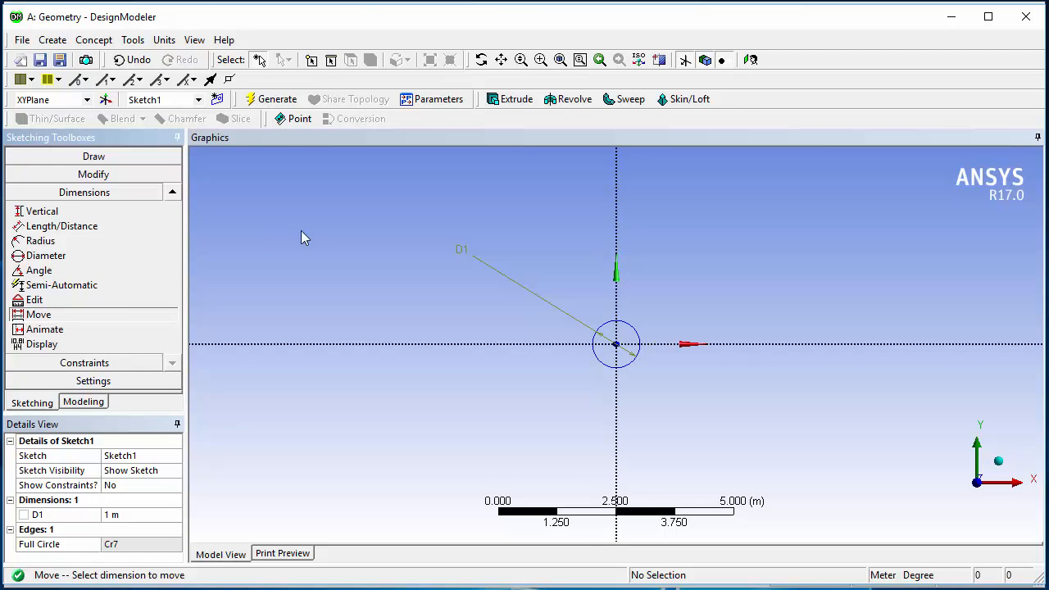
pyautogui.click(464, 251)
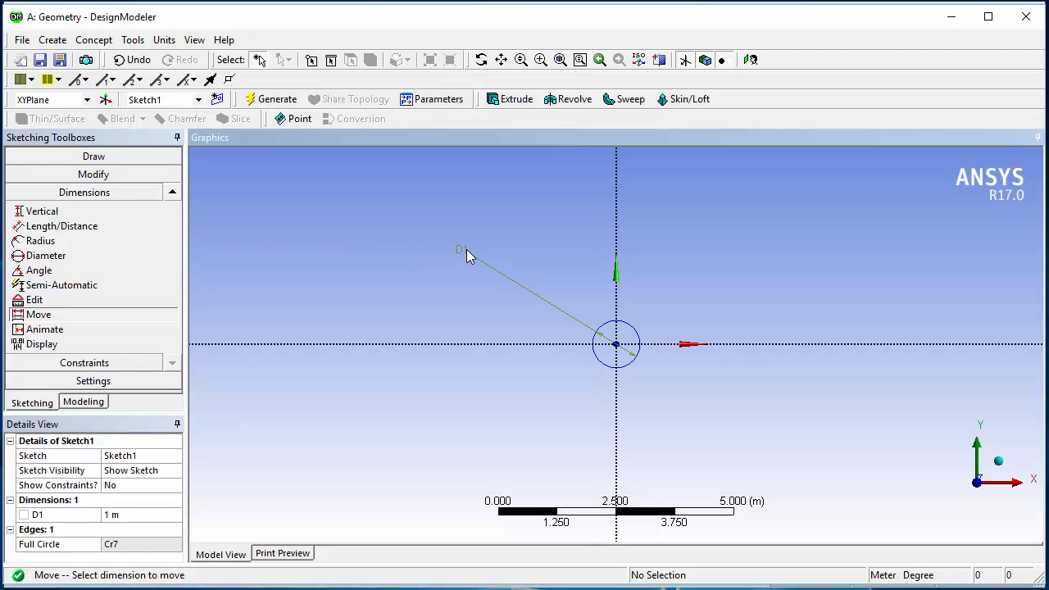
pyautogui.click(469, 256)
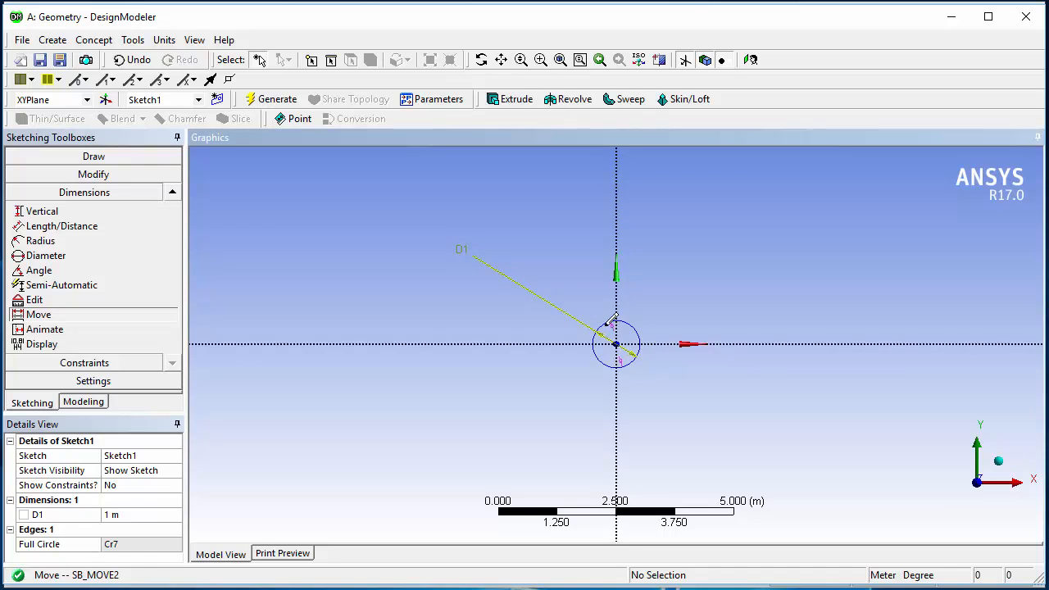
pyautogui.click(593, 305)
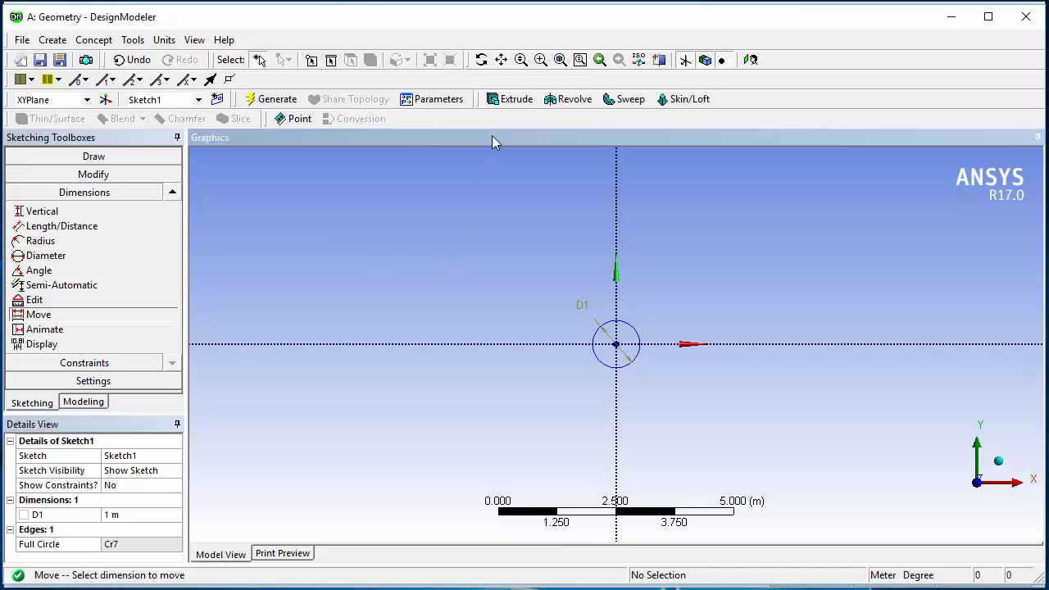
# Extrude the circle sketch to a fixed depth of 20 m and generate the solid cylinder.
pyautogui.click(513, 100)
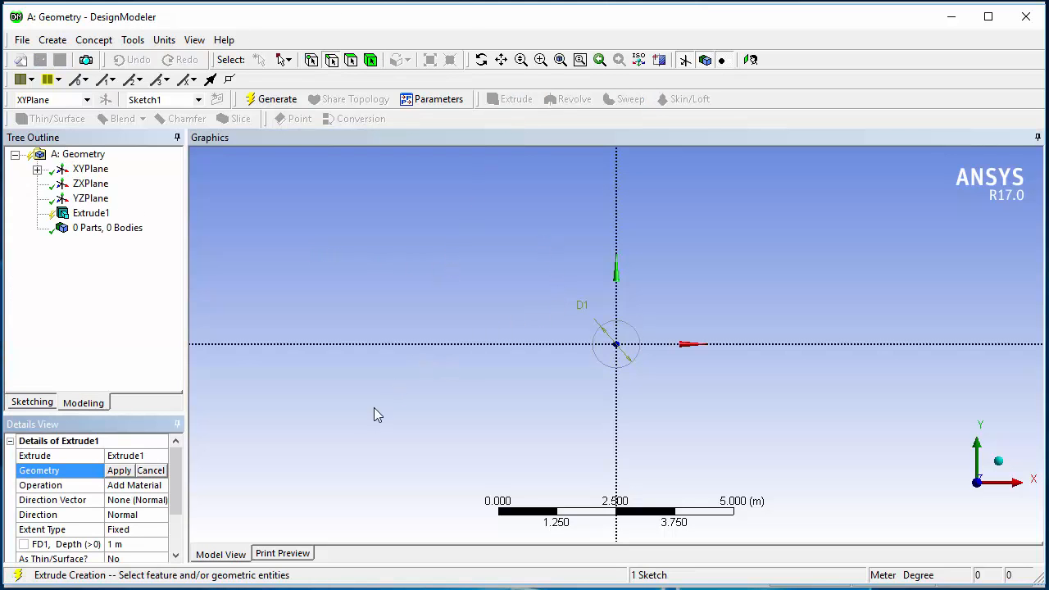
pyautogui.scroll(-1, 150, 492)
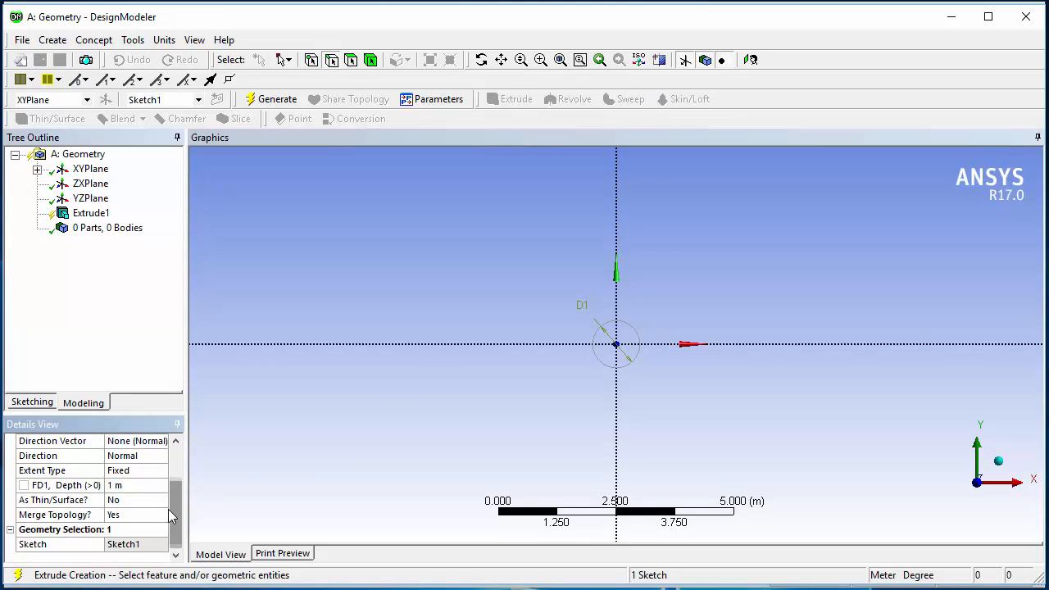
pyautogui.click(151, 486)
pyautogui.write('20')
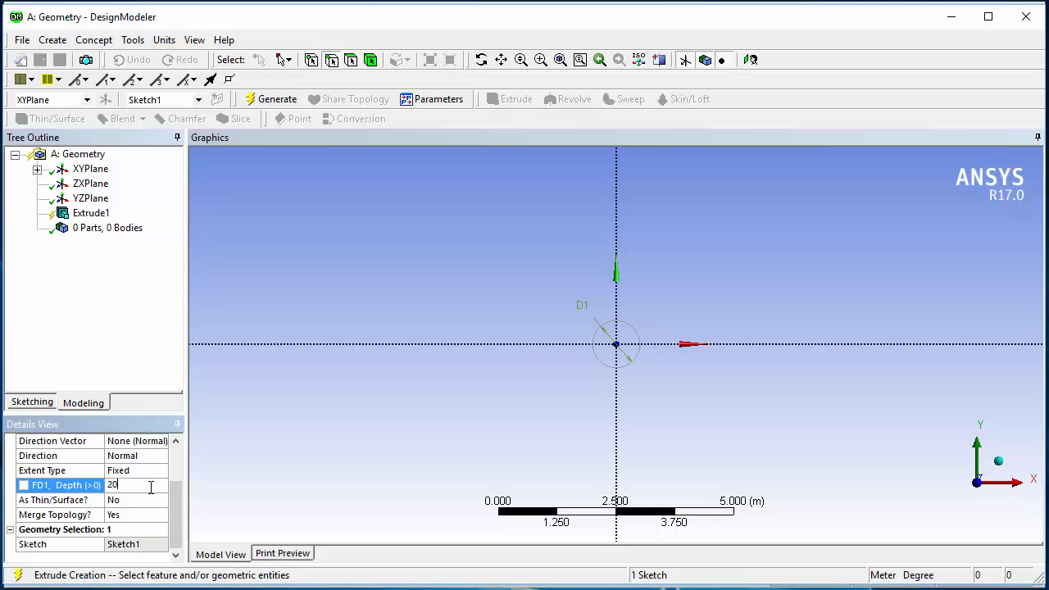
pyautogui.press('Return')
pyautogui.moveTo(572, 468)
pyautogui.mouseDown(button='middle')
pyautogui.moveTo(511, 396)
pyautogui.moveTo(426, 407)
pyautogui.moveTo(744, 396)
pyautogui.moveTo(774, 433)
pyautogui.mouseUp(button='middle')
pyautogui.scroll(-6, 709, 410)
pyautogui.scroll(1, 674, 406)
pyautogui.moveTo(674, 406)
pyautogui.mouseDown(button='middle')
pyautogui.moveTo(616, 403)
pyautogui.moveTo(754, 398)
pyautogui.moveTo(756, 416)
pyautogui.mouseUp(button='middle')
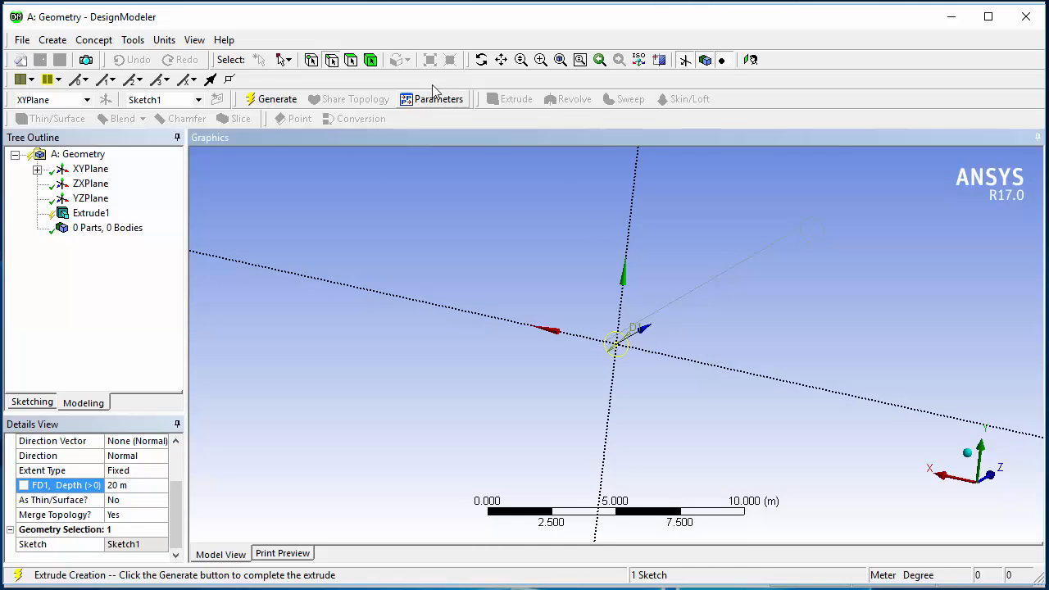
pyautogui.click(501, 59)
pyautogui.moveTo(554, 253); pyautogui.dragTo(410, 351)
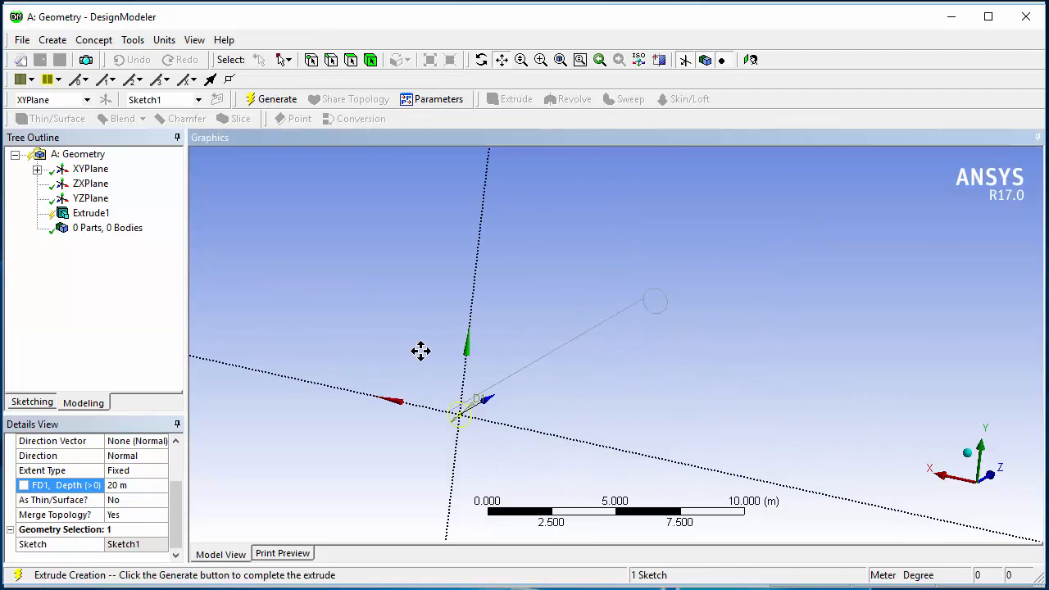
pyautogui.moveTo(421, 350)
pyautogui.mouseDown(button='middle')
pyautogui.moveTo(380, 346)
pyautogui.moveTo(382, 356)
pyautogui.moveTo(377, 342)
pyautogui.moveTo(402, 312)
pyautogui.mouseUp(button='middle')
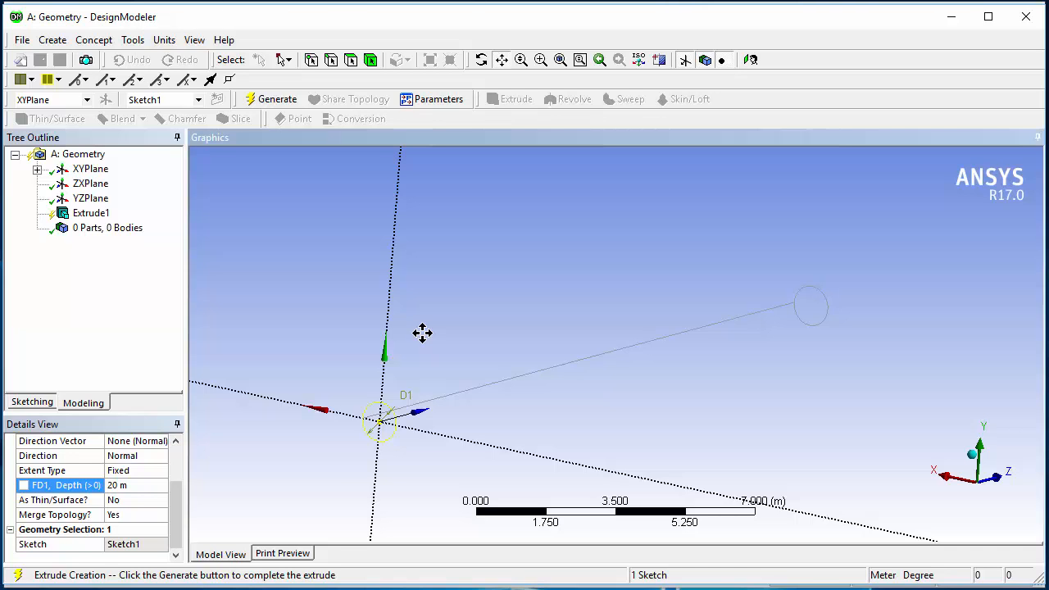
pyautogui.scroll(2, 422, 333)
pyautogui.moveTo(424, 335); pyautogui.dragTo(458, 275)
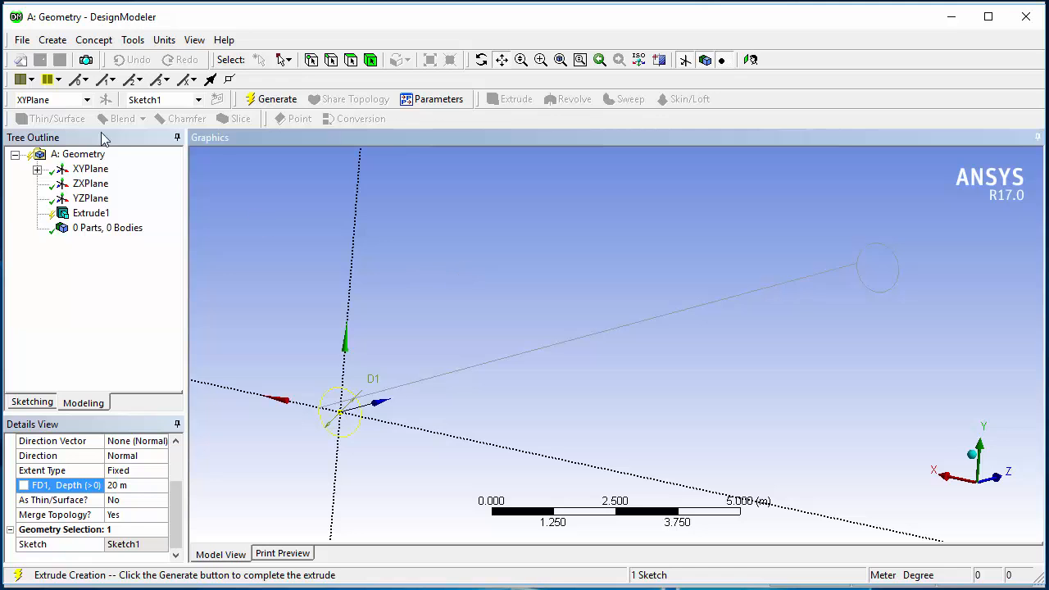
pyautogui.click(263, 100)
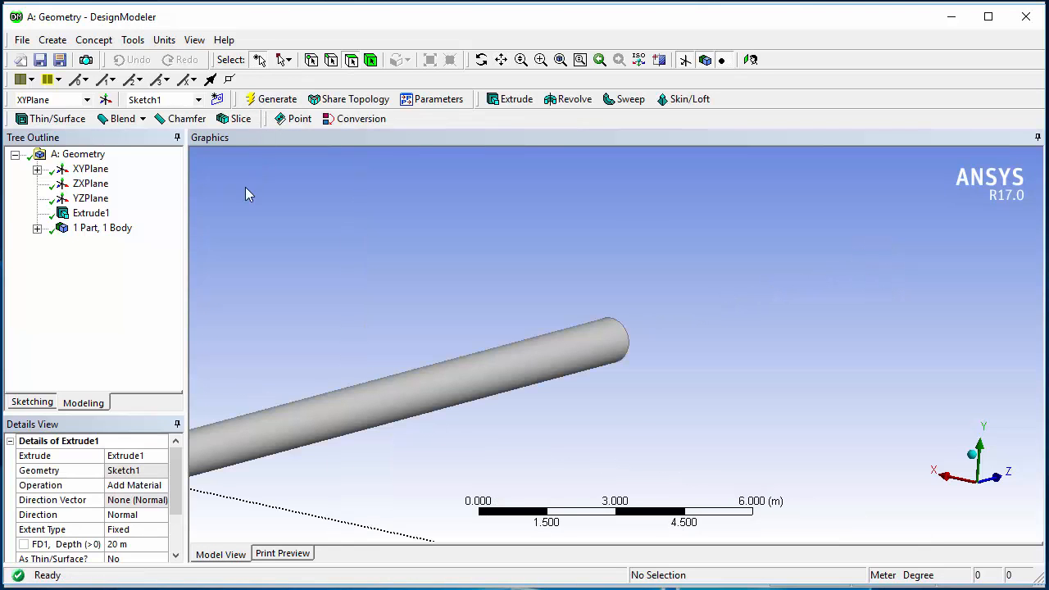
# Change the cylinder extrusion's operation to Add Frozen and regenerate the model.
pyautogui.scroll(-3, 346, 310)
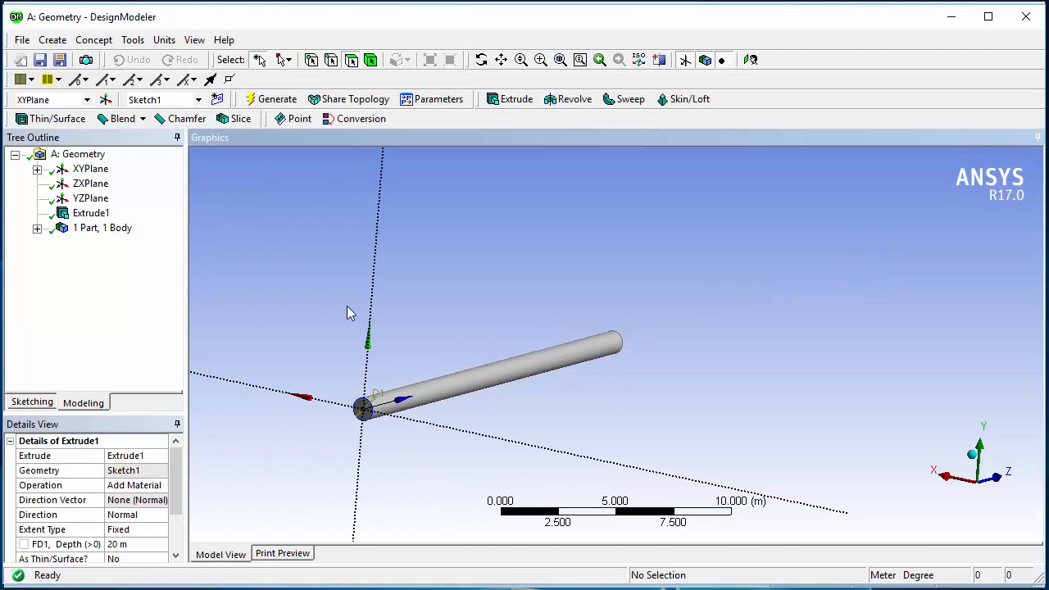
pyautogui.moveTo(346, 309); pyautogui.dragTo(375, 311, button='middle')
pyautogui.scroll(3, 376, 311)
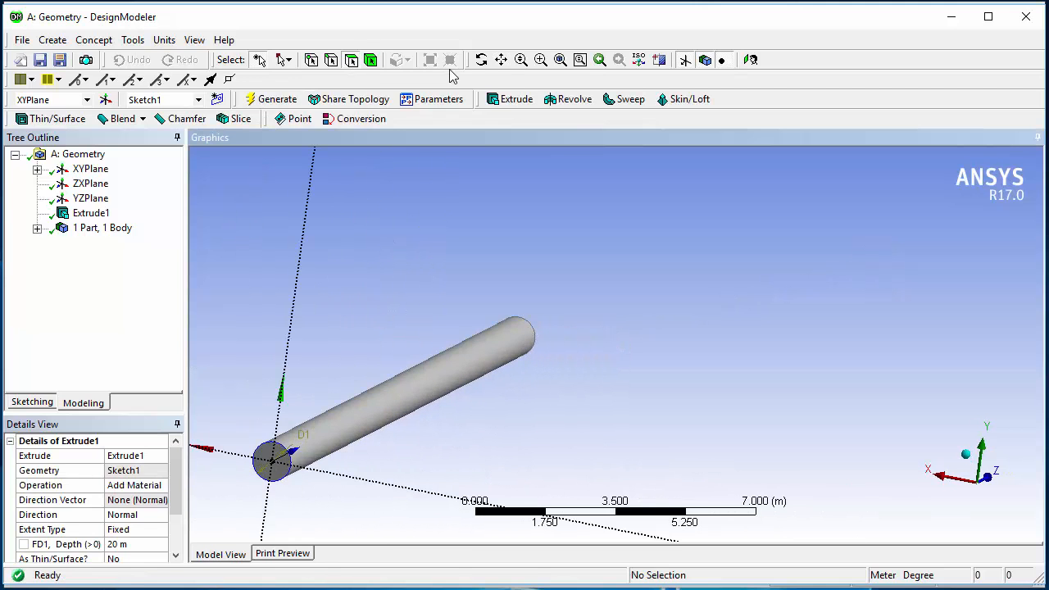
pyautogui.click(504, 64)
pyautogui.moveTo(501, 325); pyautogui.dragTo(701, 240)
pyautogui.scroll(5, 581, 317)
pyautogui.moveTo(422, 361); pyautogui.dragTo(492, 319)
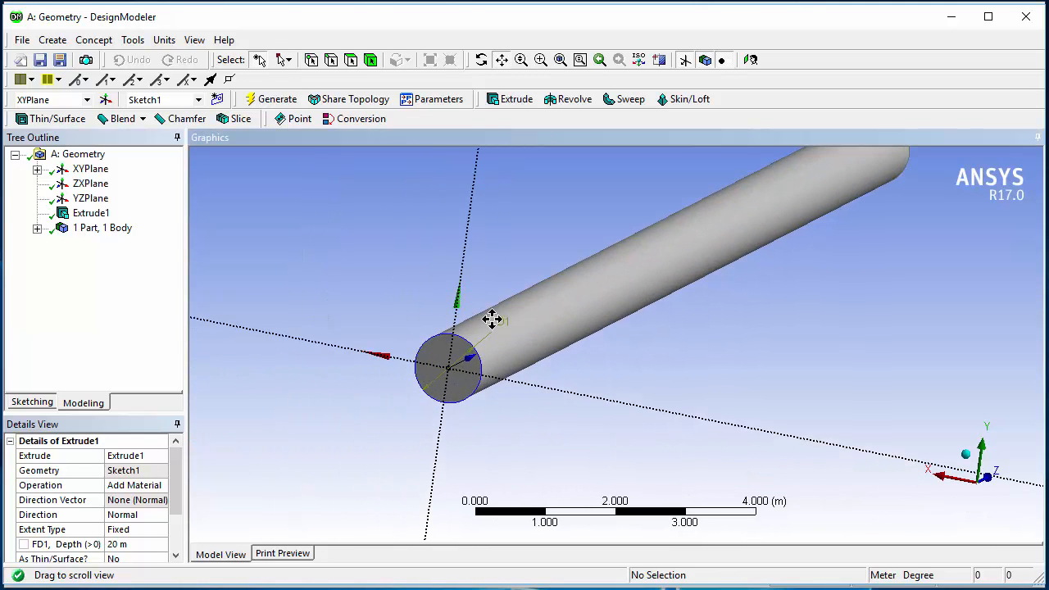
pyautogui.click(92, 213)
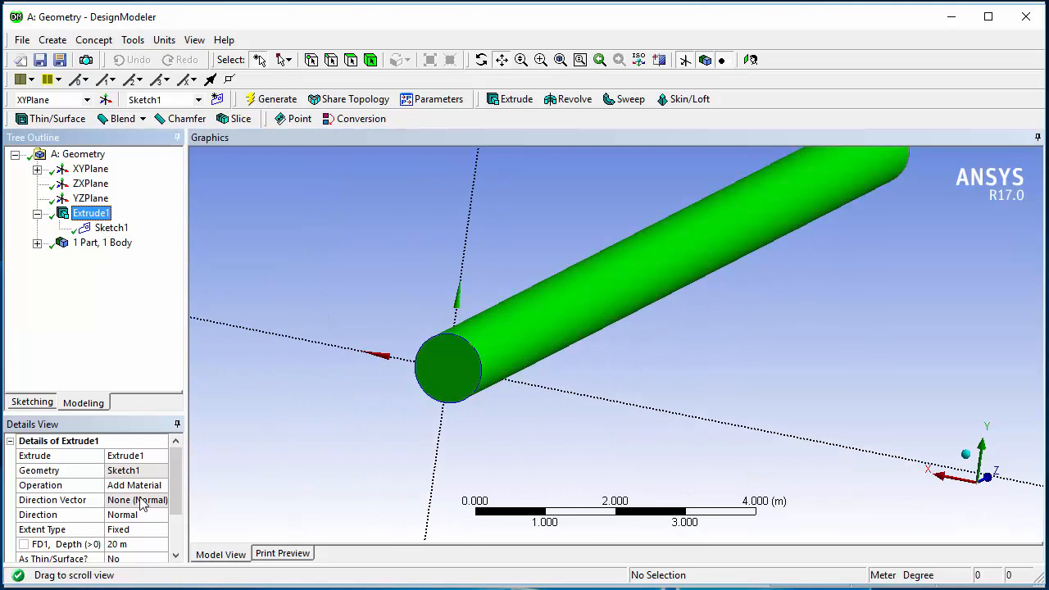
pyautogui.click(128, 485)
pyautogui.click(161, 485)
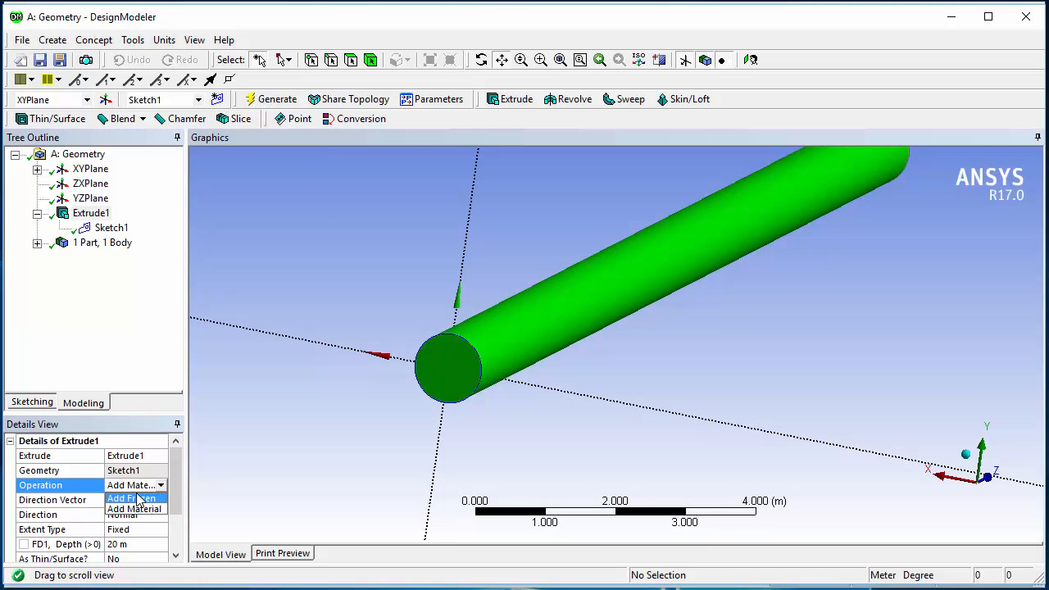
pyautogui.click(138, 500)
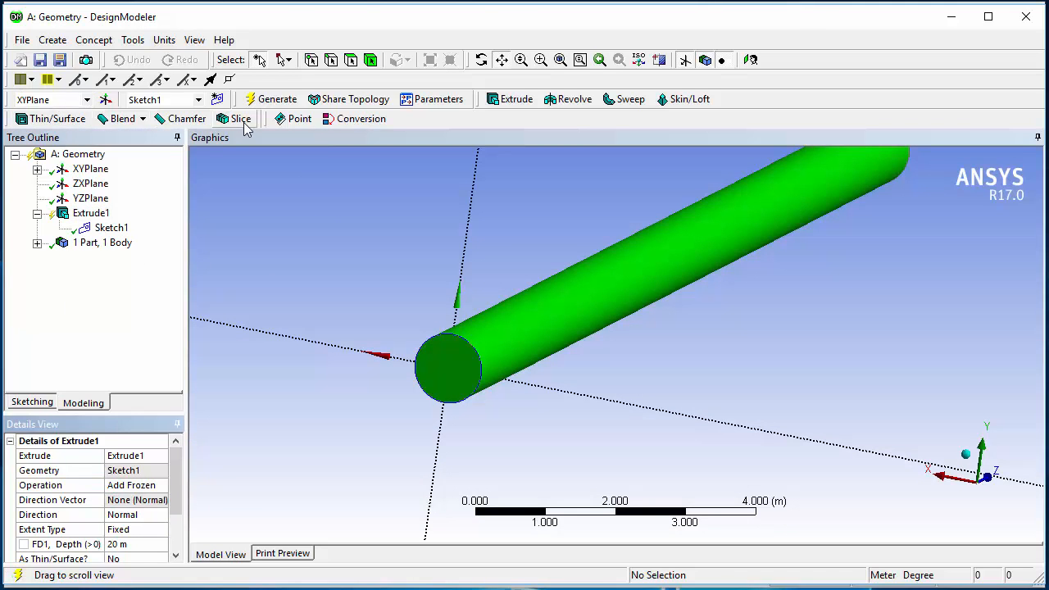
pyautogui.click(266, 104)
pyautogui.moveTo(419, 299)
pyautogui.mouseDown(button='middle')
pyautogui.moveTo(416, 281)
pyautogui.moveTo(402, 290)
pyautogui.moveTo(432, 290)
pyautogui.mouseUp(button='middle')
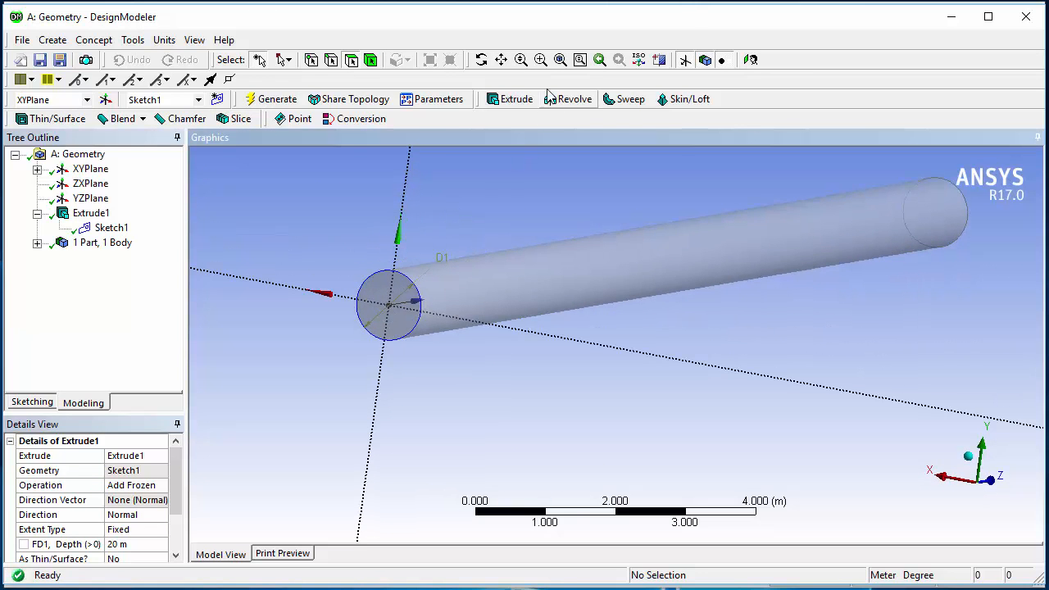
pyautogui.click(499, 66)
pyautogui.moveTo(464, 279); pyautogui.dragTo(386, 386)
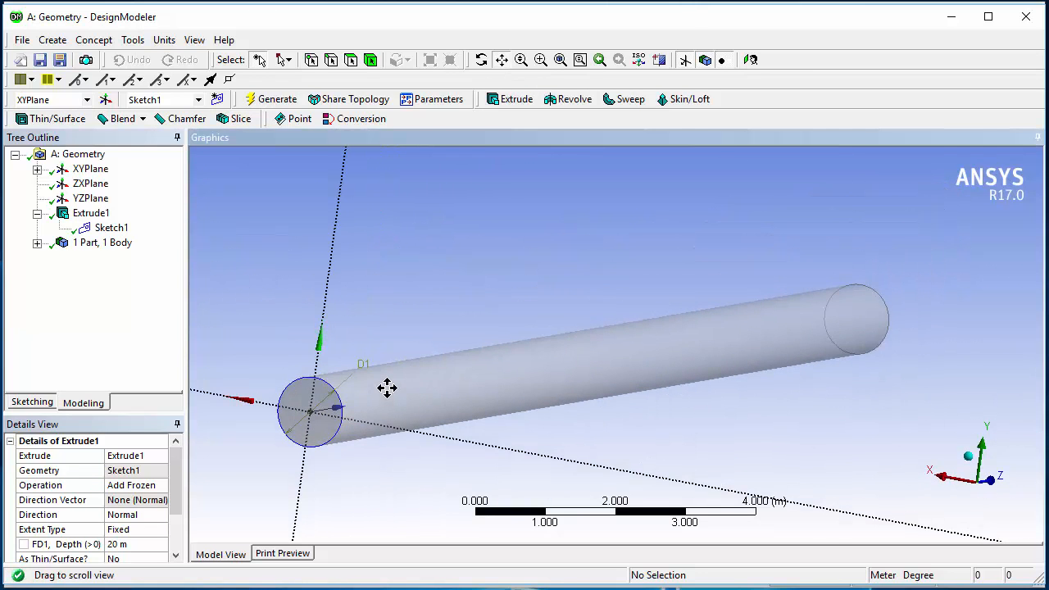
pyautogui.moveTo(386, 386); pyautogui.dragTo(396, 392, button='middle')
pyautogui.scroll(2, 396, 392)
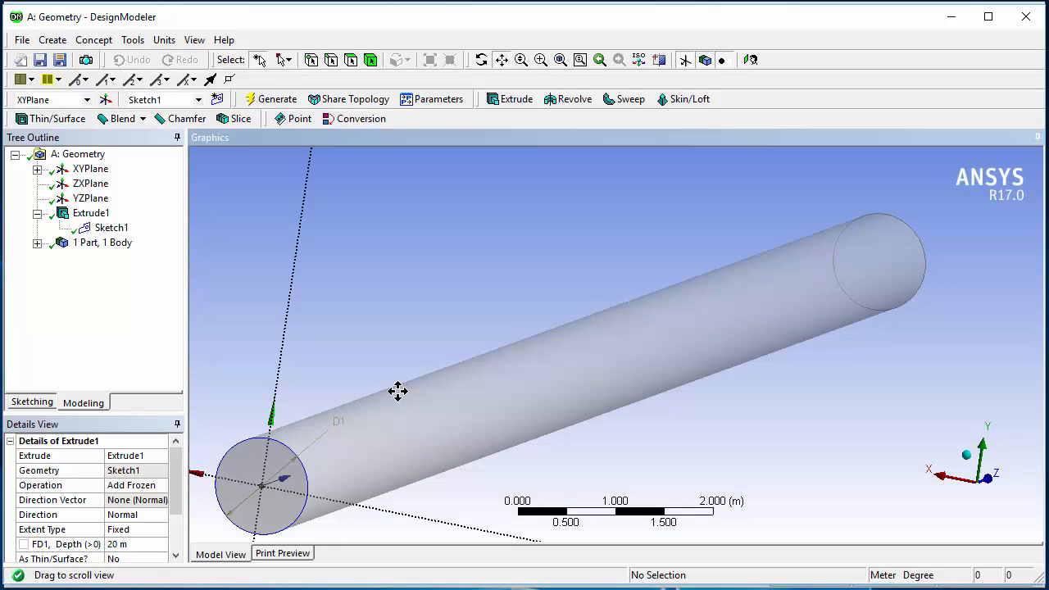
pyautogui.scroll(-1, 487, 356)
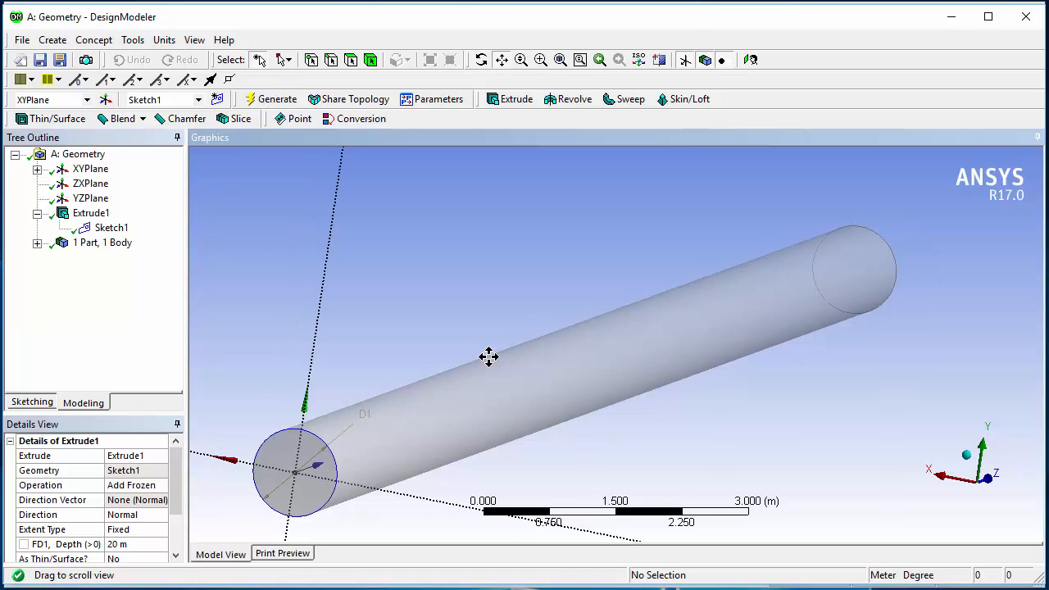
pyautogui.moveTo(431, 426); pyautogui.dragTo(450, 381)
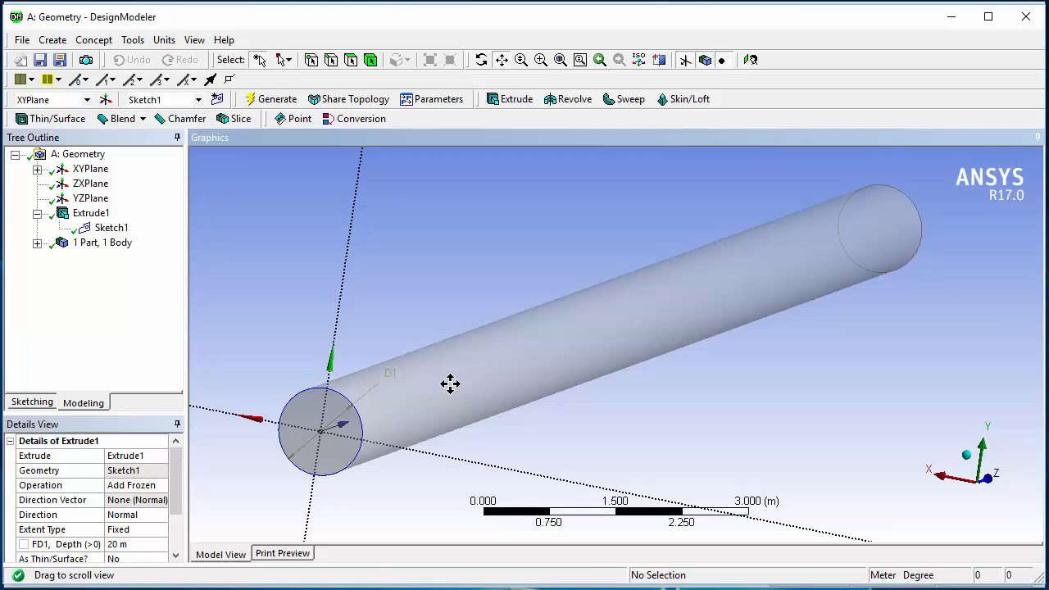
pyautogui.moveTo(451, 382); pyautogui.dragTo(449, 396)
pyautogui.moveTo(449, 396); pyautogui.dragTo(449, 393, button='middle')
pyautogui.scroll(2, 450, 391)
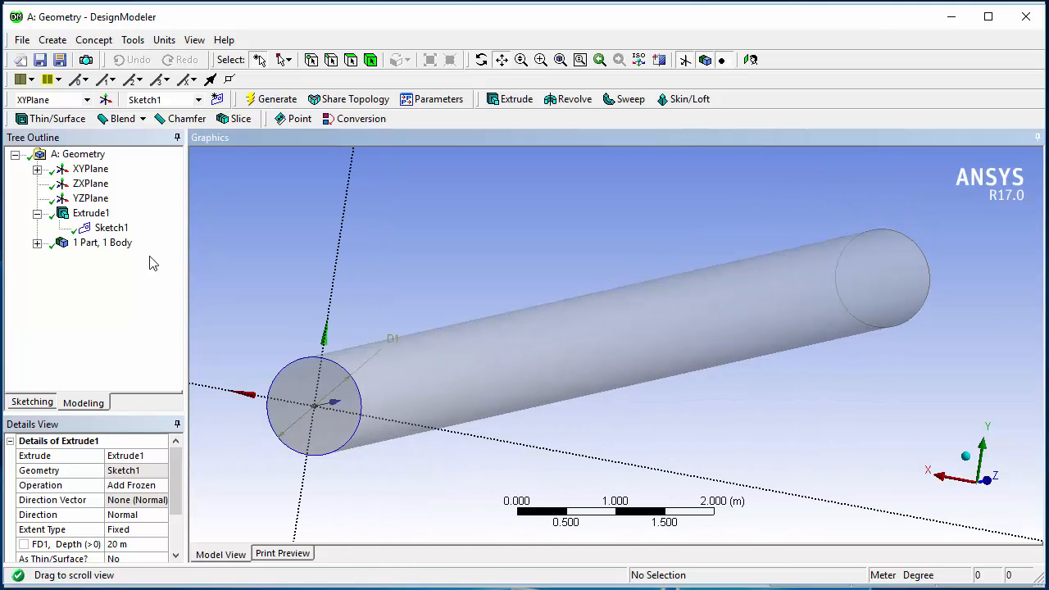
pyautogui.moveTo(370, 309); pyautogui.dragTo(395, 293)
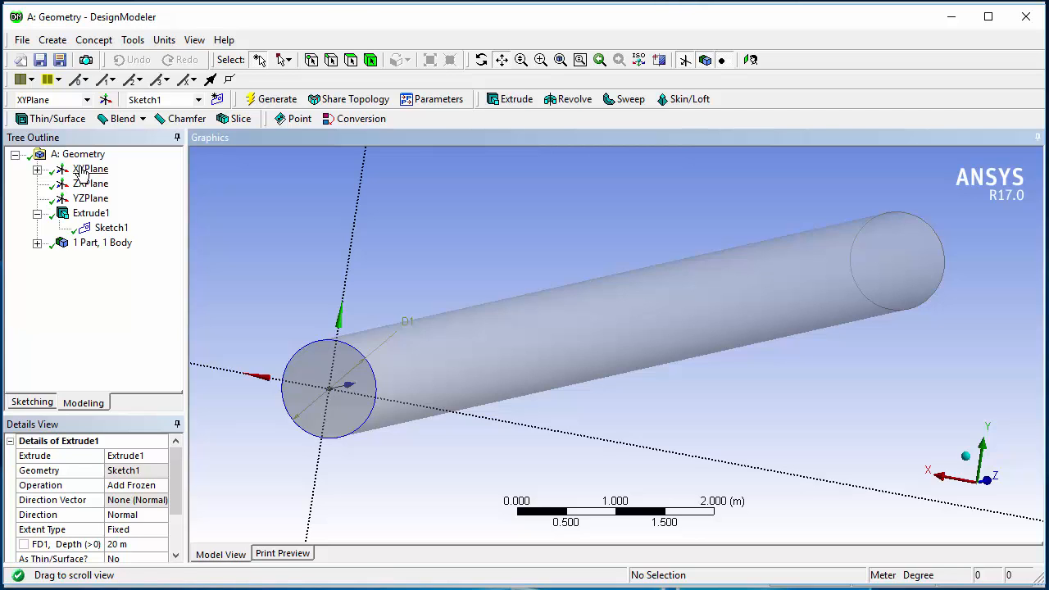
# Add a sphere primitive on the XYPlane and set its radius to 0.05 m.
pyautogui.click(53, 40)
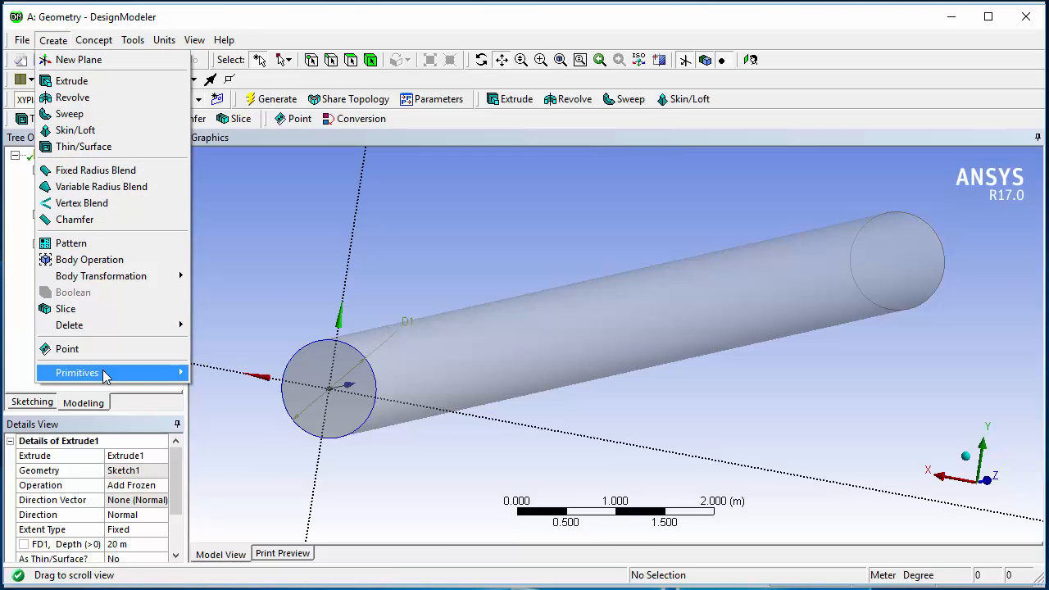
pyautogui.moveTo(105, 375)
pyautogui.click(221, 375)
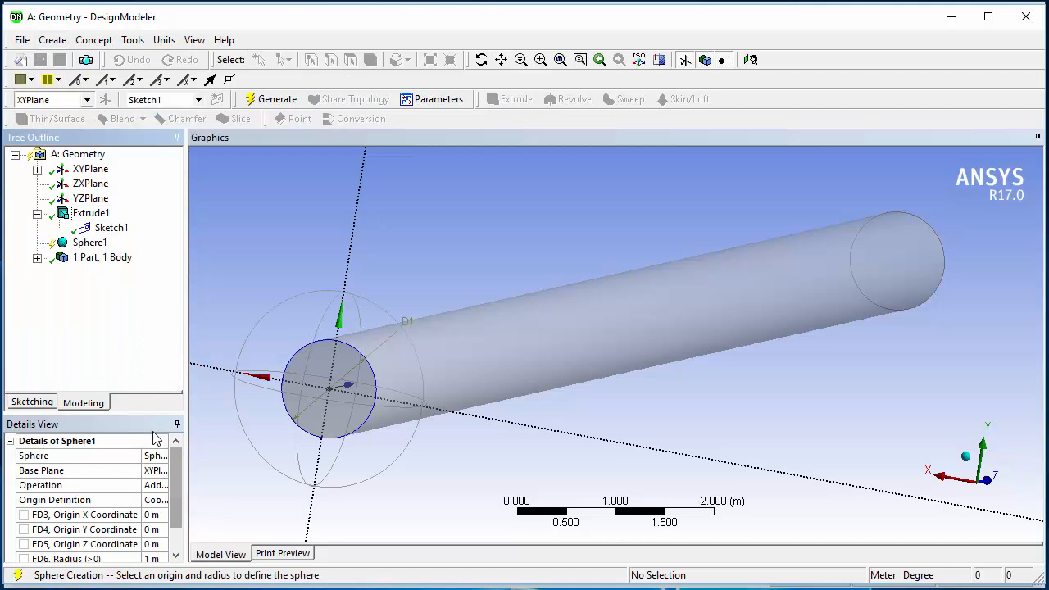
pyautogui.moveTo(152, 414); pyautogui.dragTo(153, 362)
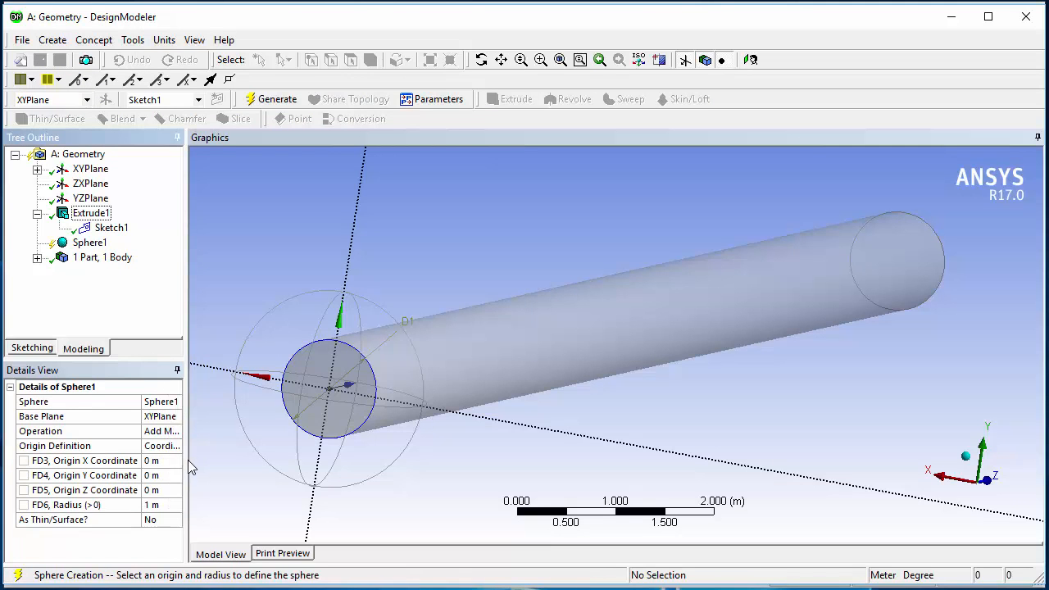
pyautogui.moveTo(186, 460); pyautogui.dragTo(224, 461)
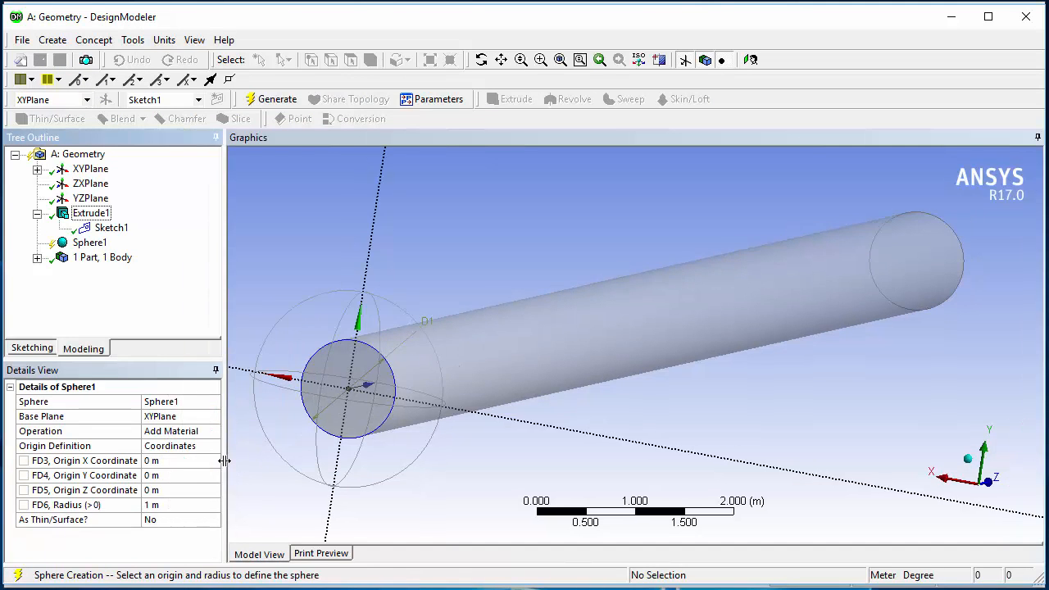
pyautogui.click(160, 503)
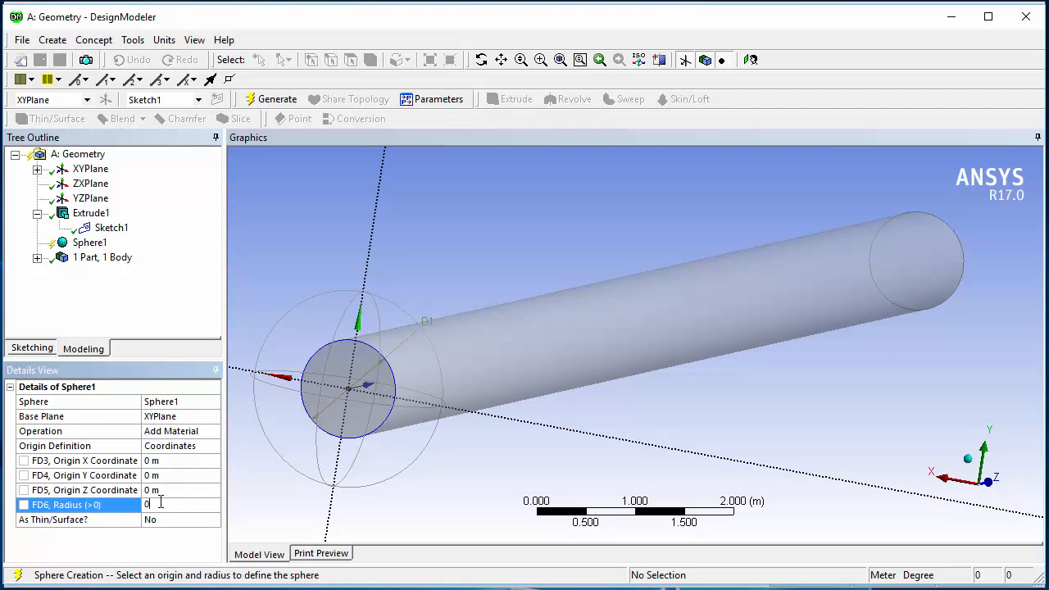
pyautogui.write('0.05')
pyautogui.press('Return')
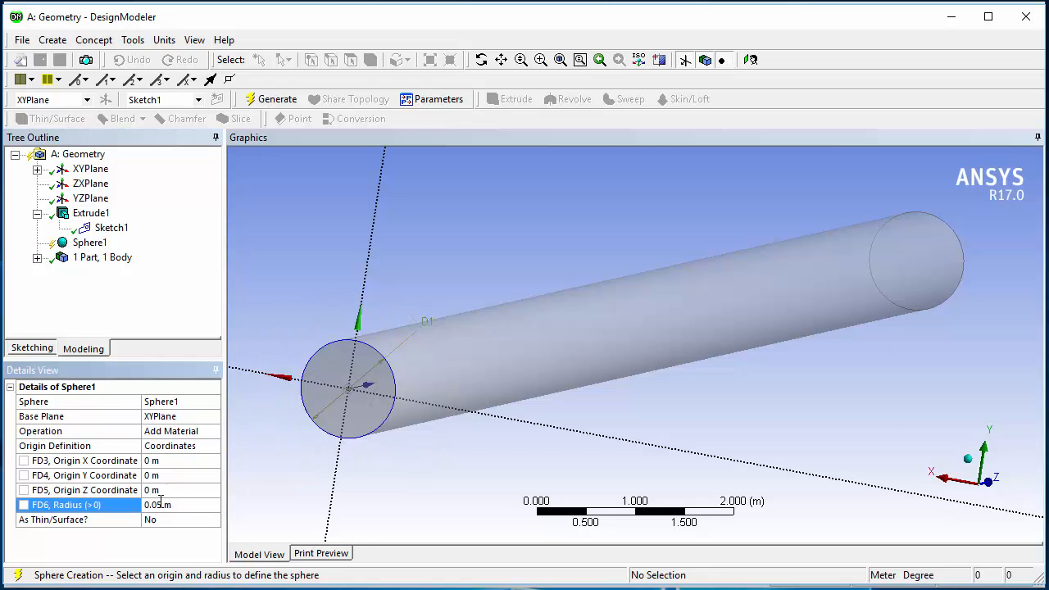
# Examine the sphere preview's size and position at the centre of the pipe's end face.
pyautogui.scroll(5, 421, 347)
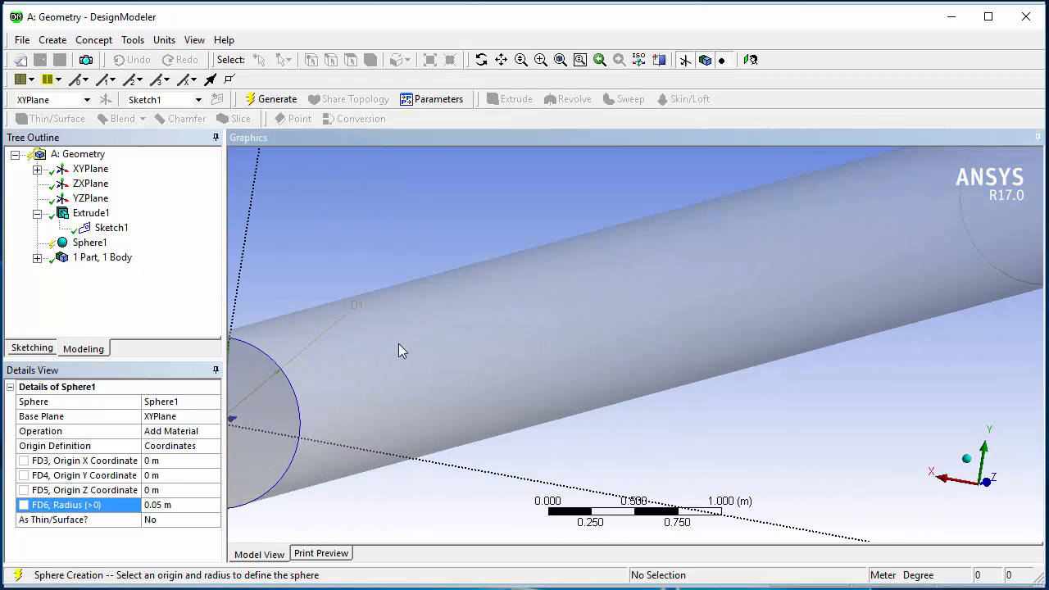
pyautogui.click(501, 60)
pyautogui.moveTo(433, 389); pyautogui.dragTo(580, 454)
pyautogui.scroll(2, 571, 353)
pyautogui.scroll(-1, 568, 355)
pyautogui.scroll(8, 579, 448)
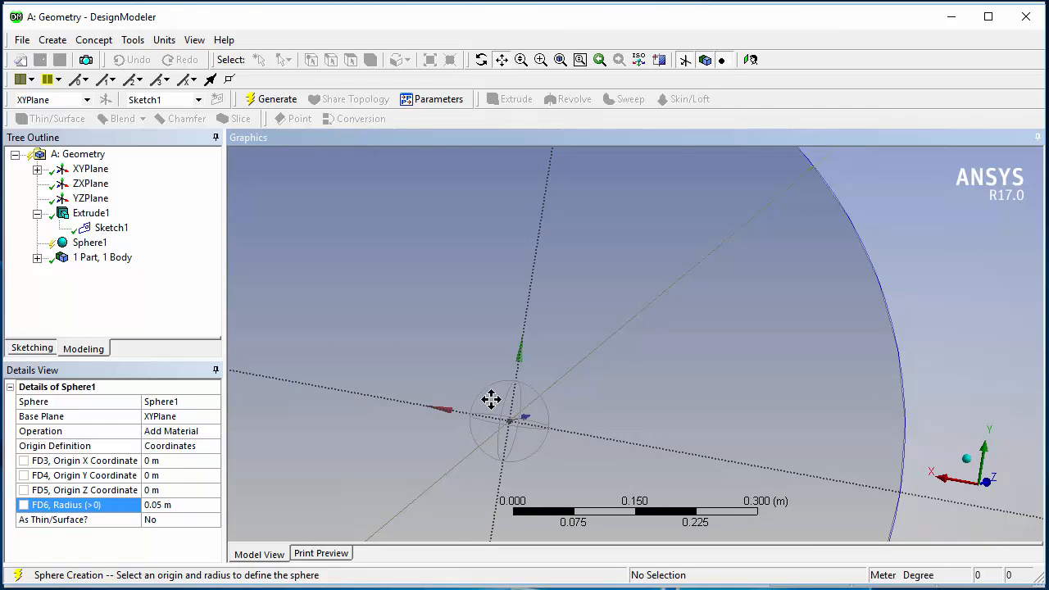
pyautogui.moveTo(485, 399); pyautogui.dragTo(472, 285)
pyautogui.scroll(-9, 480, 423)
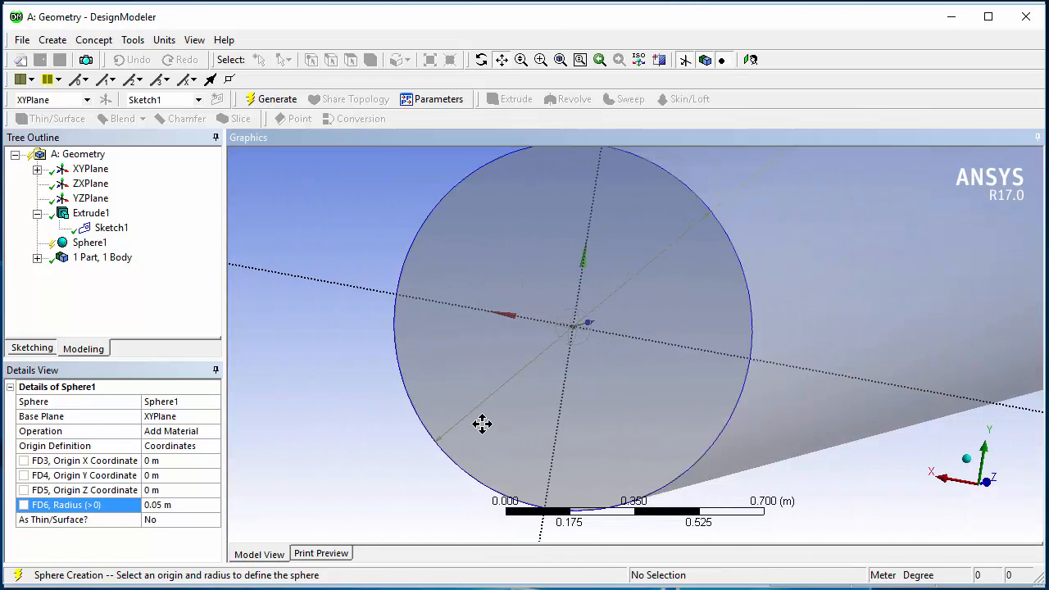
pyautogui.moveTo(485, 415); pyautogui.dragTo(462, 402)
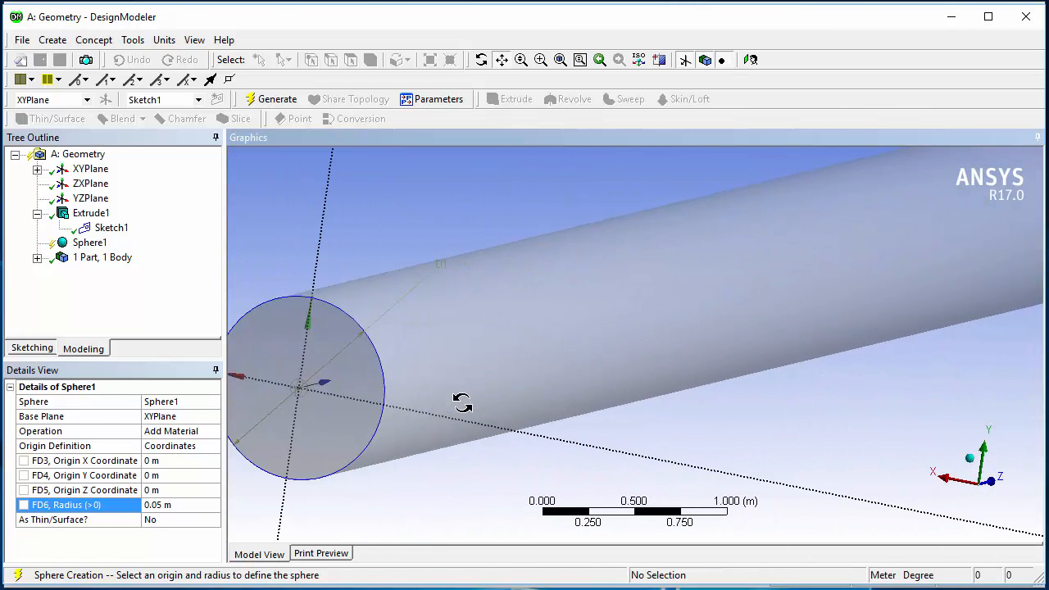
pyautogui.moveTo(304, 410); pyautogui.dragTo(382, 424)
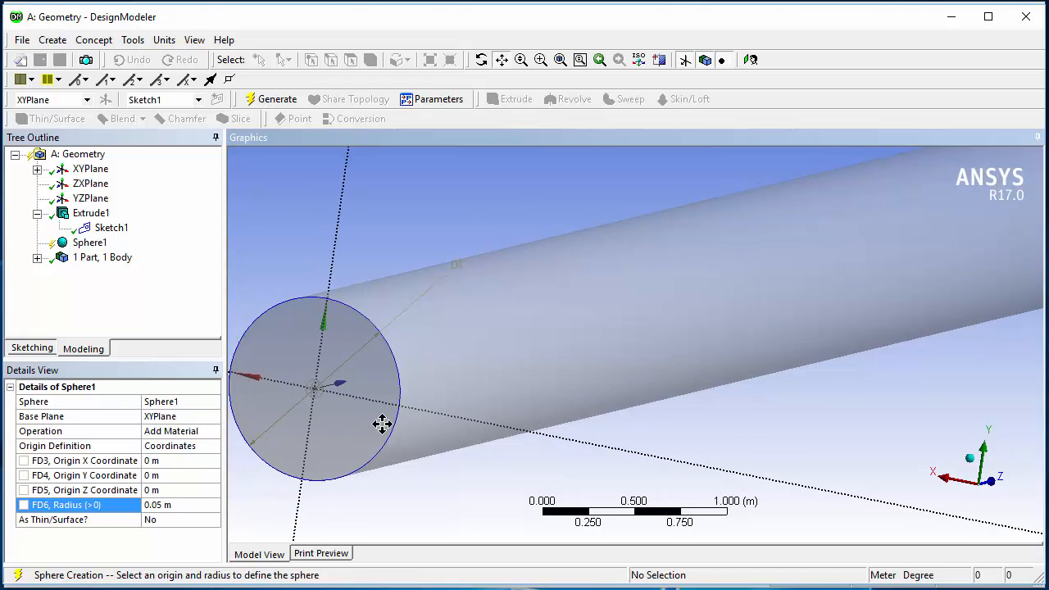
# Set the sphere's origin Z coordinate to 10 m and check its position inside the pipe.
pyautogui.click(179, 489)
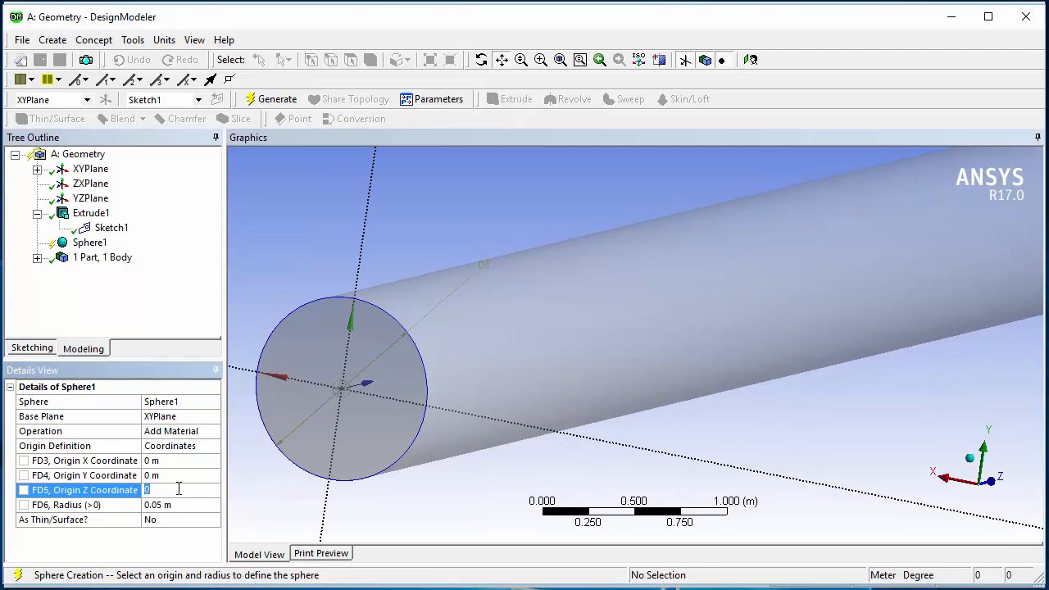
pyautogui.write('10')
pyautogui.press('Return')
pyautogui.scroll(-5, 545, 343)
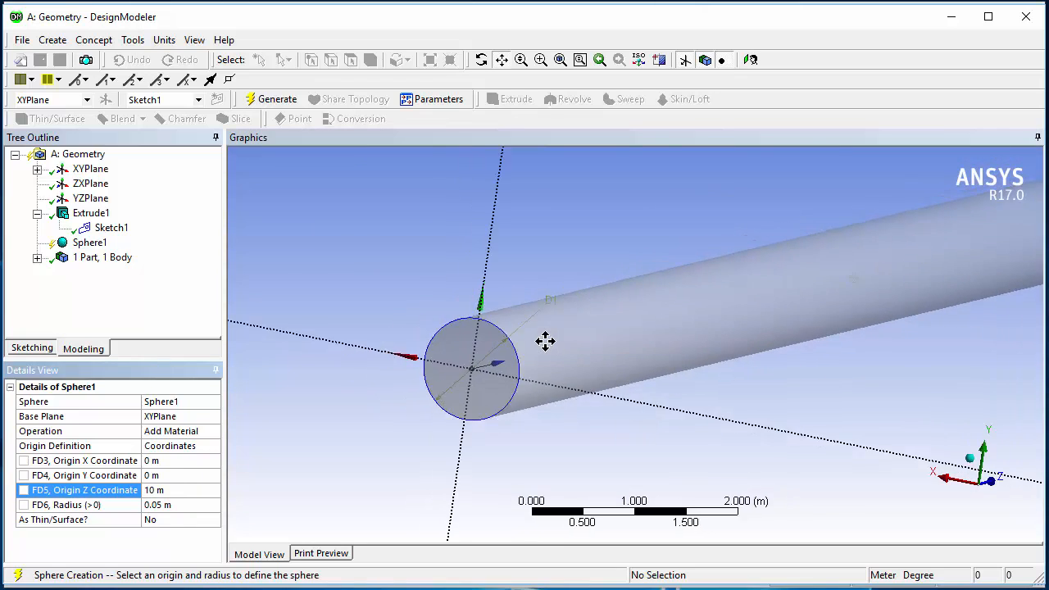
pyautogui.scroll(-4, 548, 341)
pyautogui.moveTo(592, 318); pyautogui.dragTo(550, 318, button='middle')
pyautogui.scroll(-6, 548, 321)
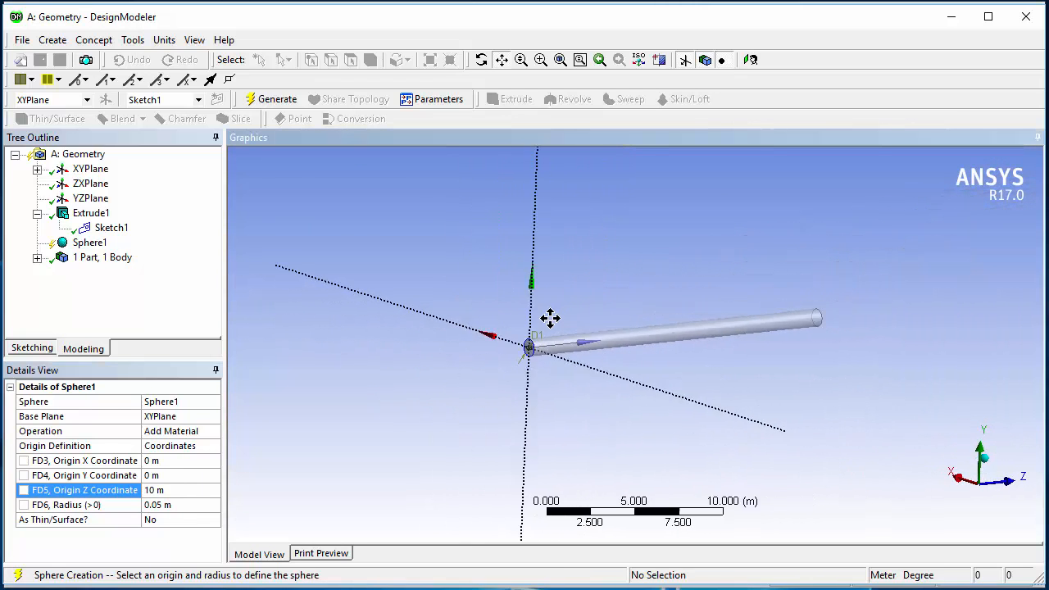
pyautogui.scroll(12, 545, 322)
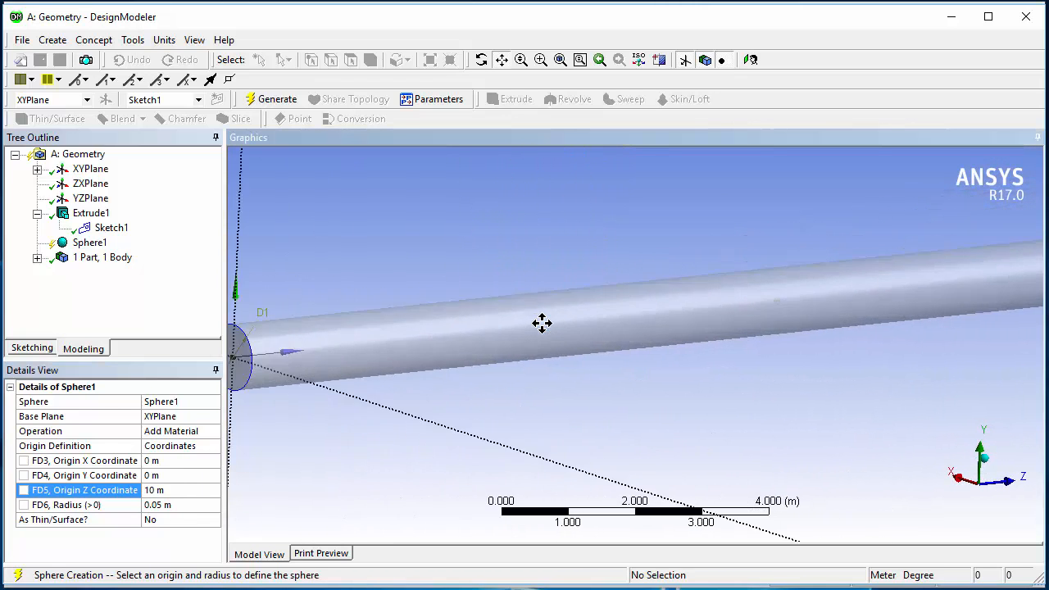
pyautogui.scroll(6, 311, 455)
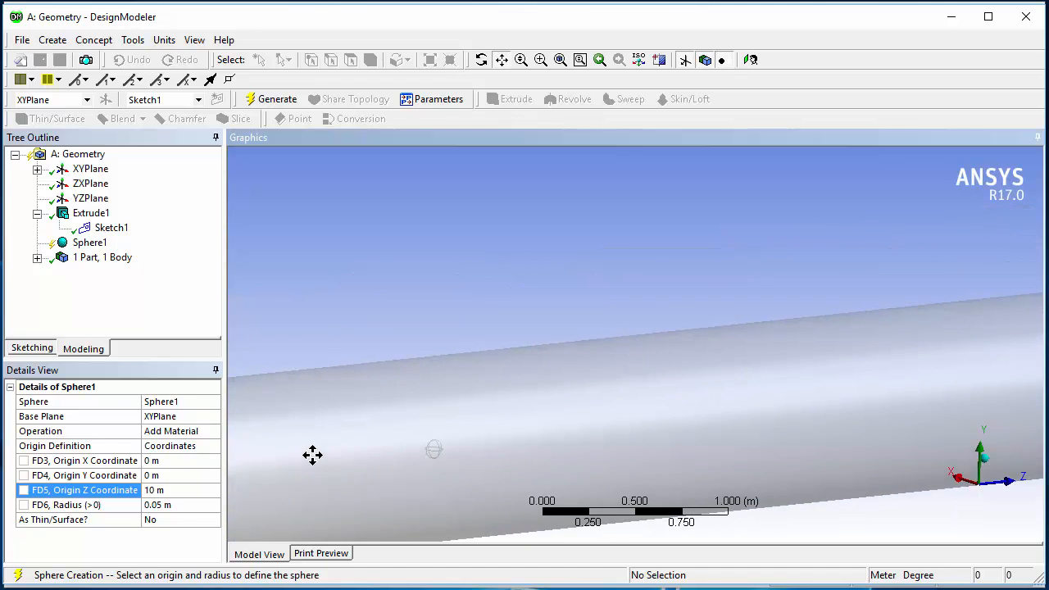
# Set the sphere's operation to Add Frozen and generate it as a separate body inside the pipe.
pyautogui.click(190, 433)
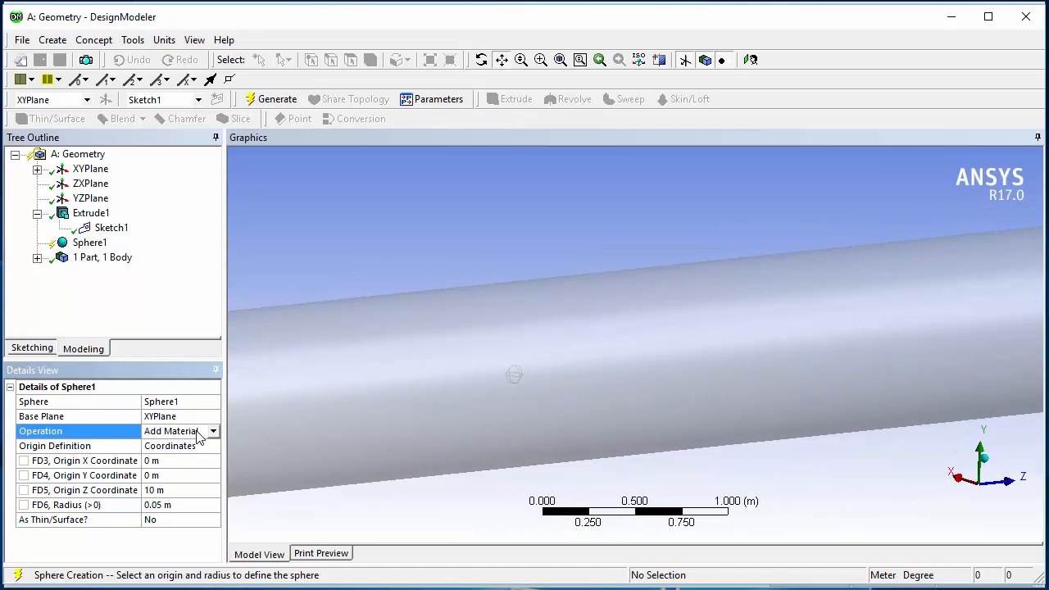
pyautogui.click(214, 435)
pyautogui.click(171, 446)
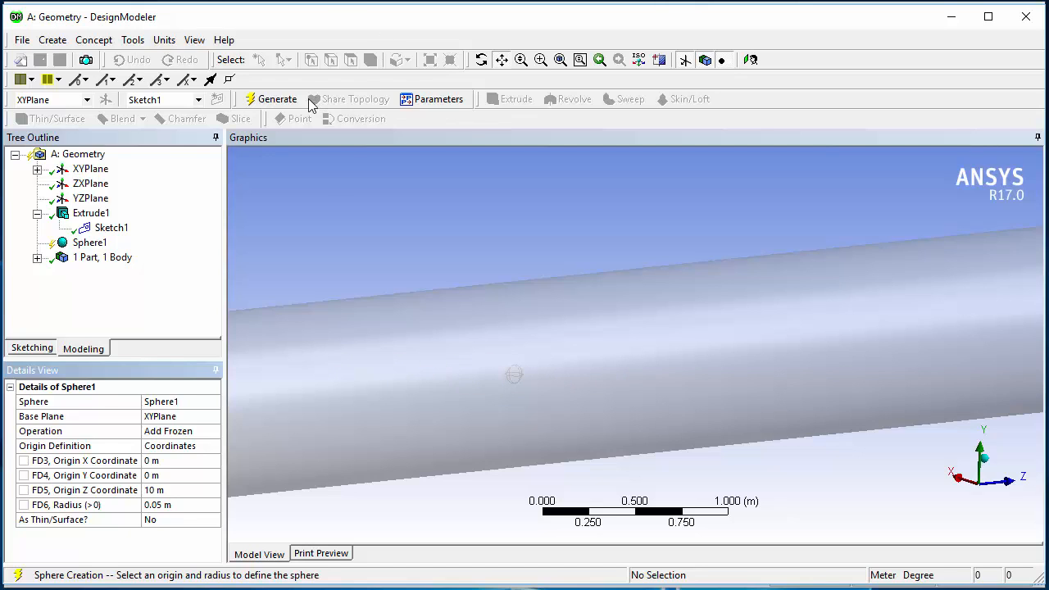
pyautogui.click(275, 99)
pyautogui.scroll(-10, 452, 262)
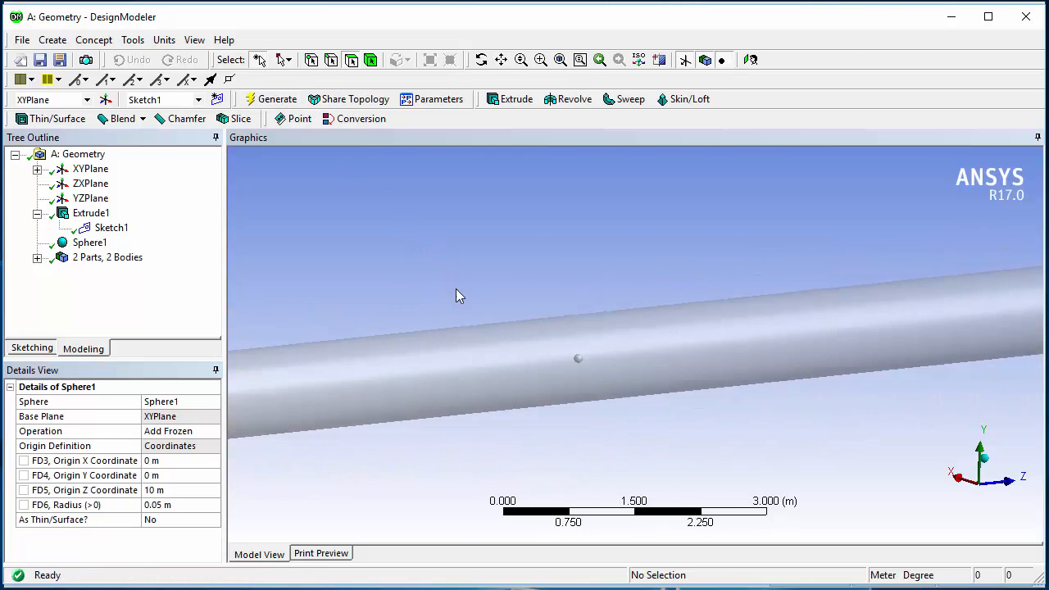
pyautogui.moveTo(456, 328); pyautogui.dragTo(489, 328, button='middle')
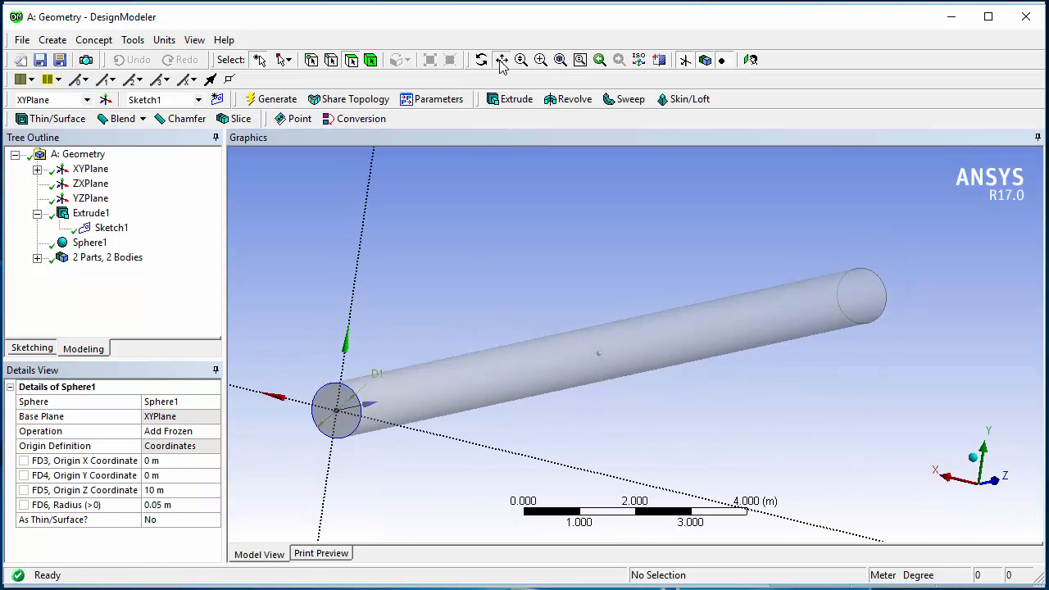
pyautogui.scroll(-2, 519, 260)
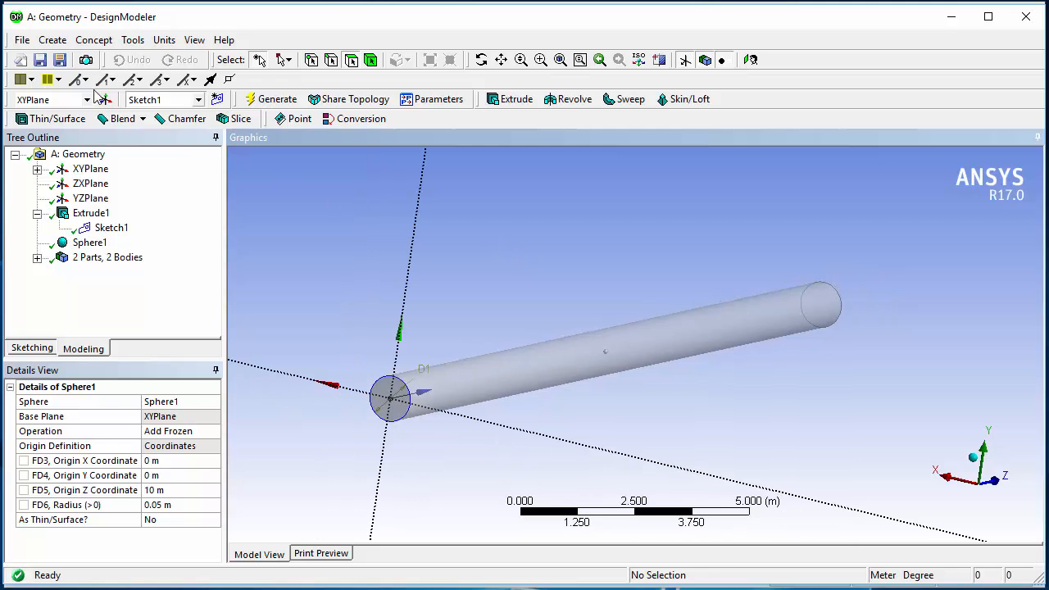
# Start saving the project on Local Disk (D:) and enter the file name twowayfsi.
pyautogui.click(45, 63)
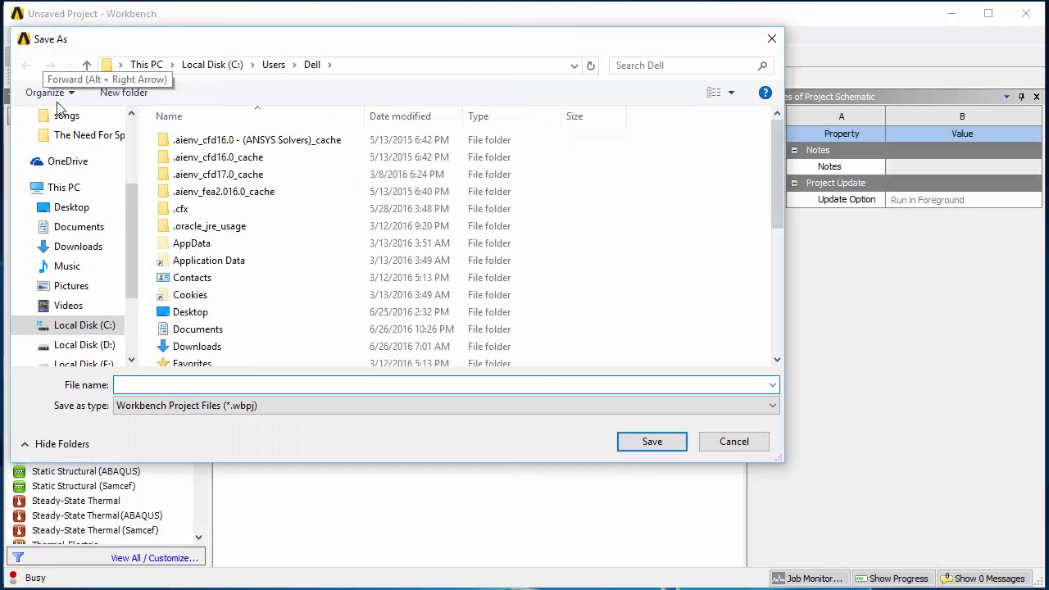
pyautogui.click(90, 345)
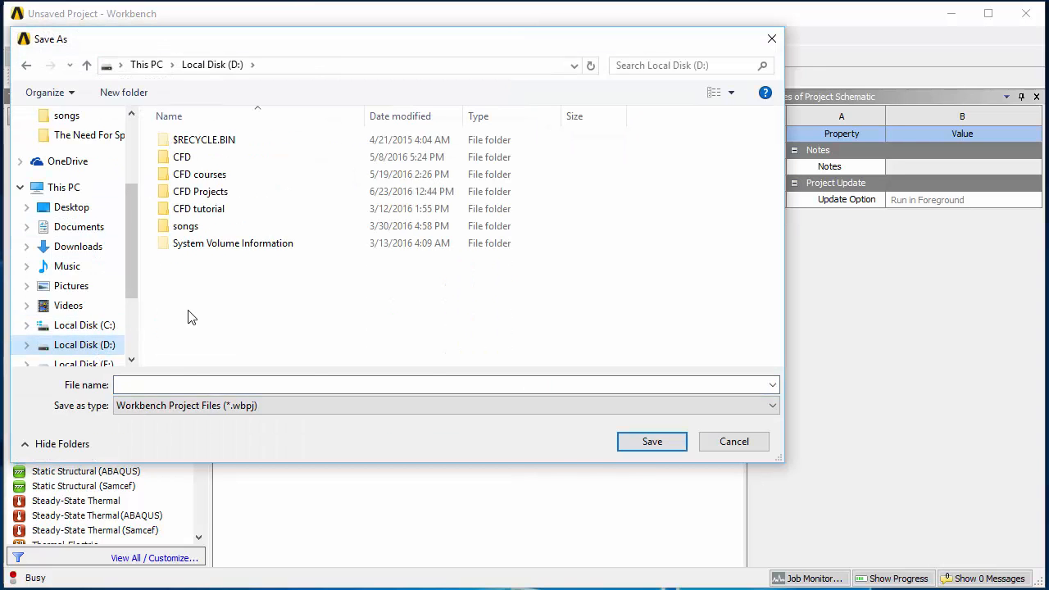
pyautogui.click(149, 386)
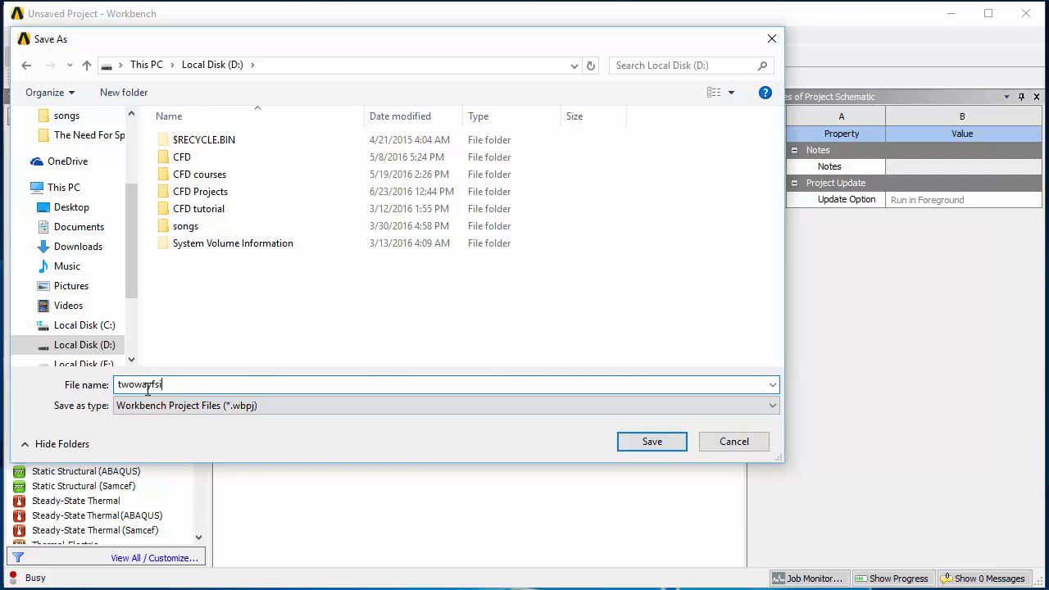
# Create a new folder on Local Disk (D:) and name it twowayfsi, reusing the project's file name.
pyautogui.rightClick(250, 314)
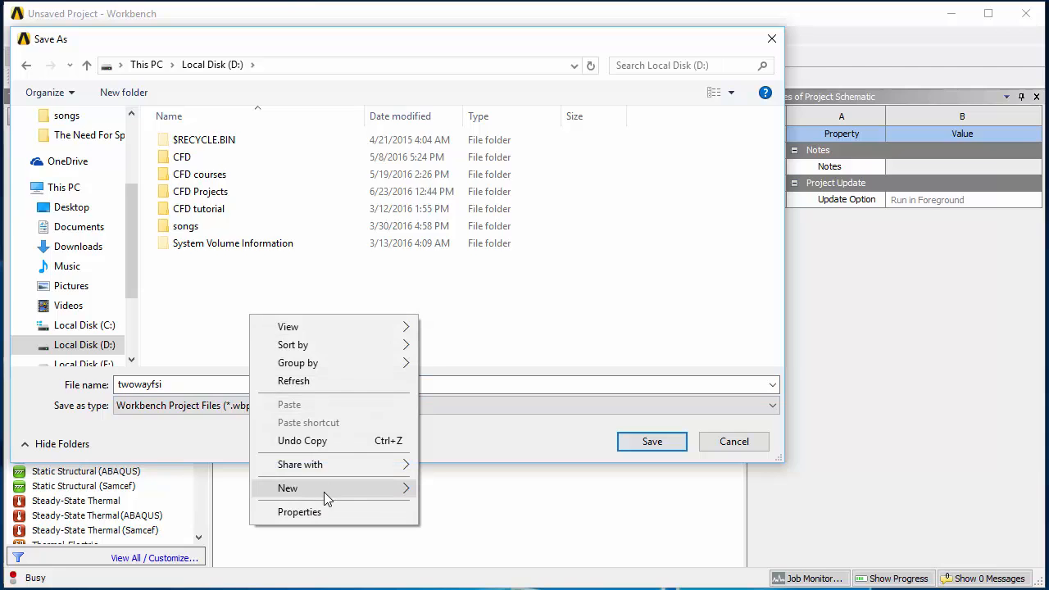
pyautogui.moveTo(323, 491)
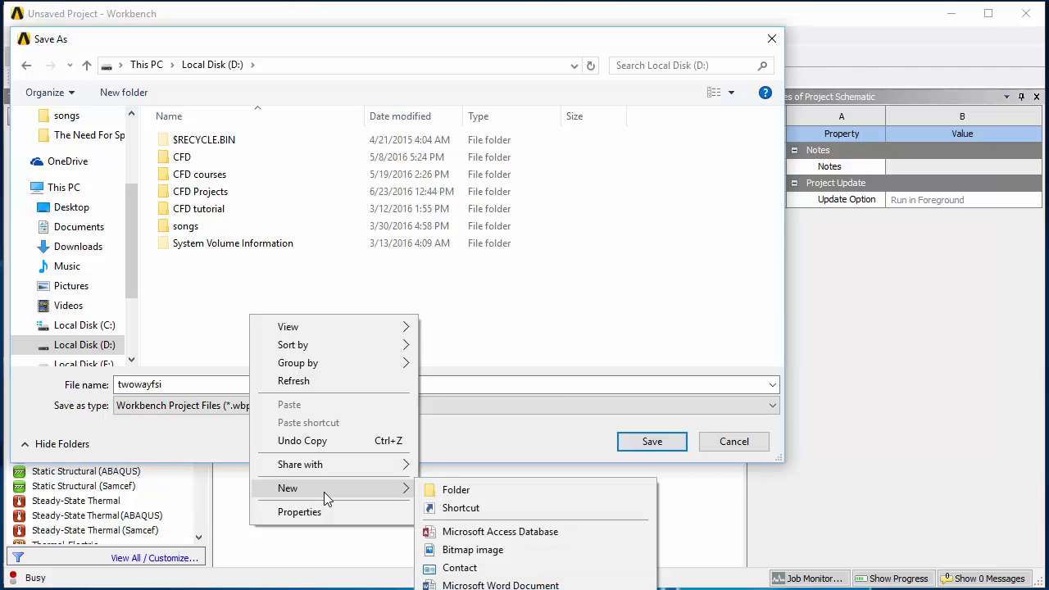
pyautogui.click(435, 496)
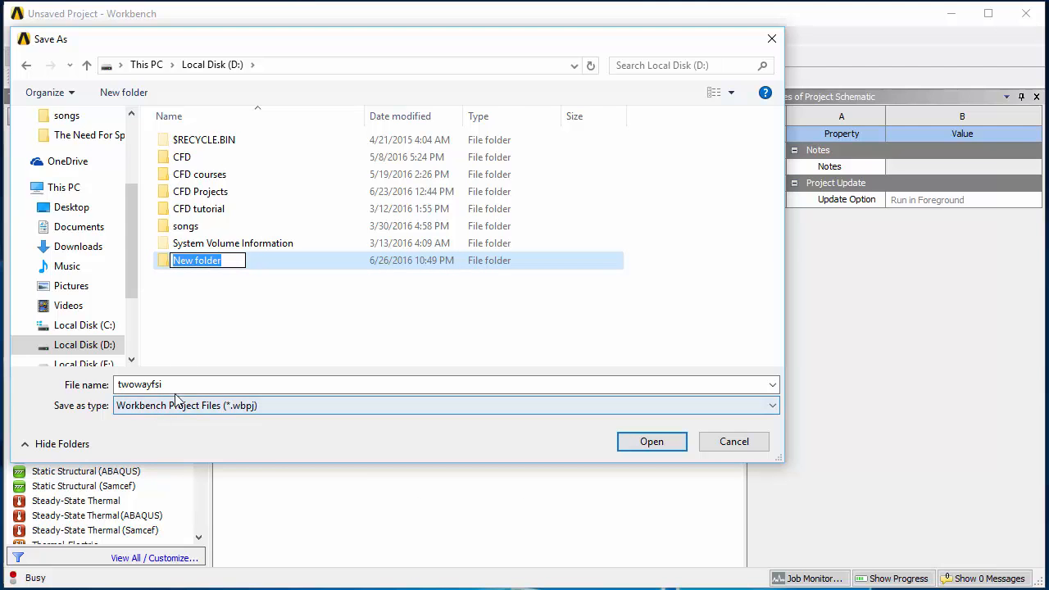
pyautogui.click(117, 385)
pyautogui.doubleClick(135, 384)
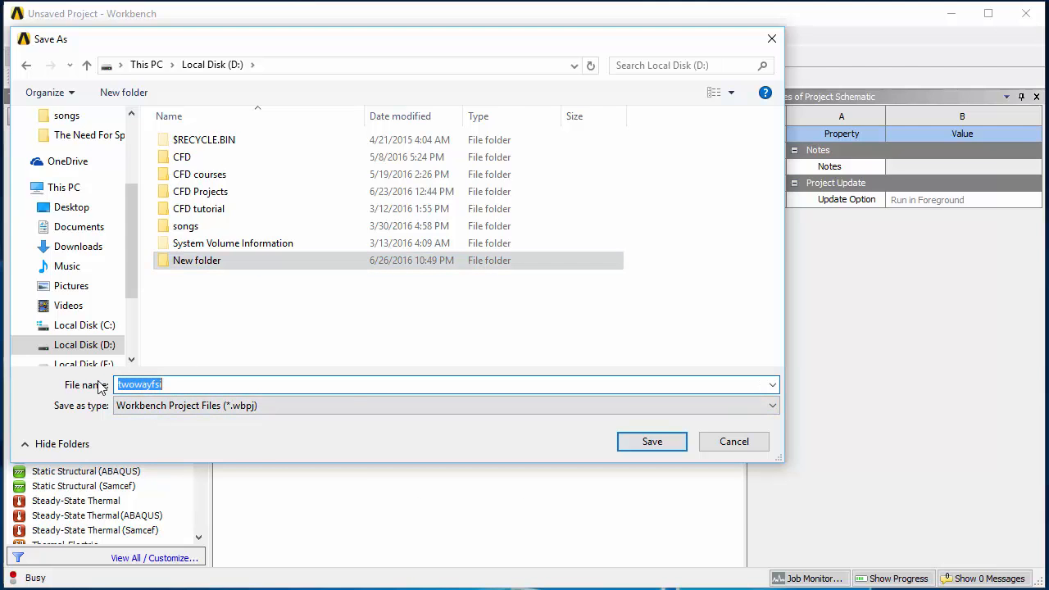
pyautogui.rightClick(140, 384)
pyautogui.click(182, 438)
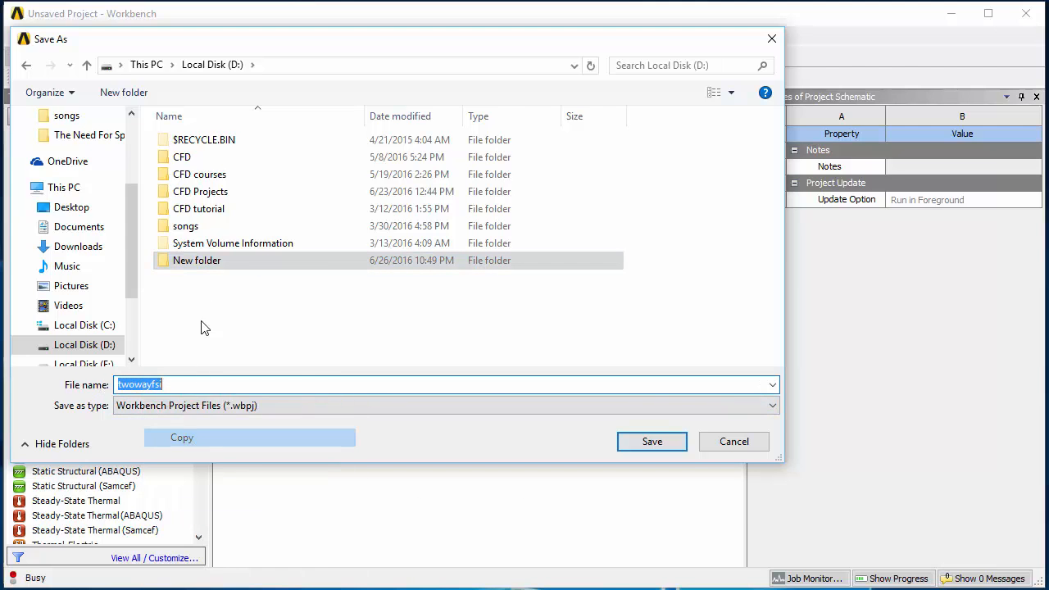
pyautogui.rightClick(208, 261)
pyautogui.press('m')
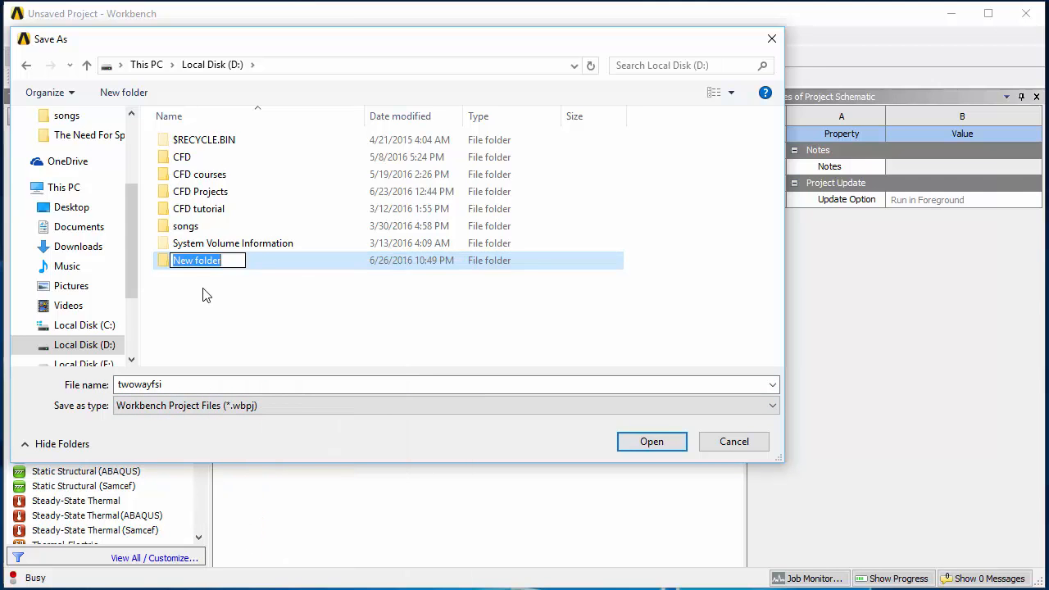
pyautogui.rightClick(204, 265)
pyautogui.click(238, 336)
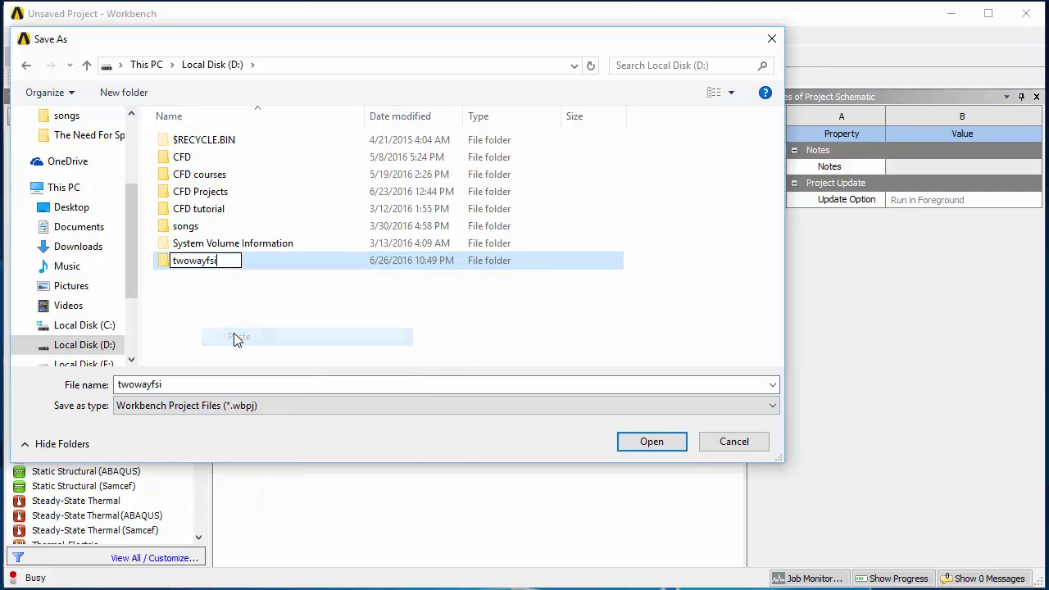
# Open the twowayfsi folder and save the project in it under the file name twowayfsi.
pyautogui.click(653, 442)
pyautogui.click(652, 441)
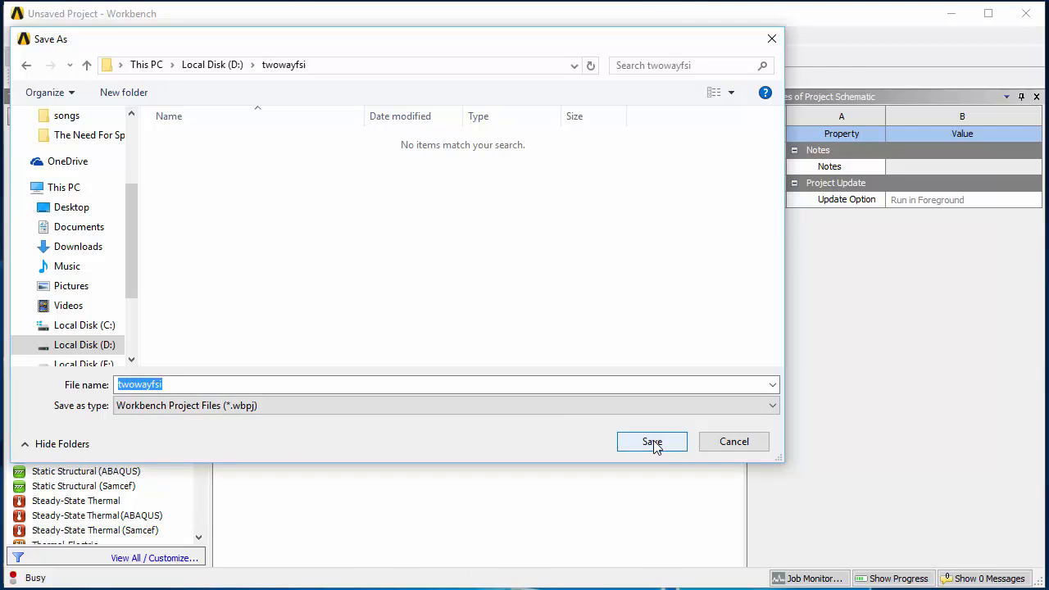
pyautogui.click(654, 441)
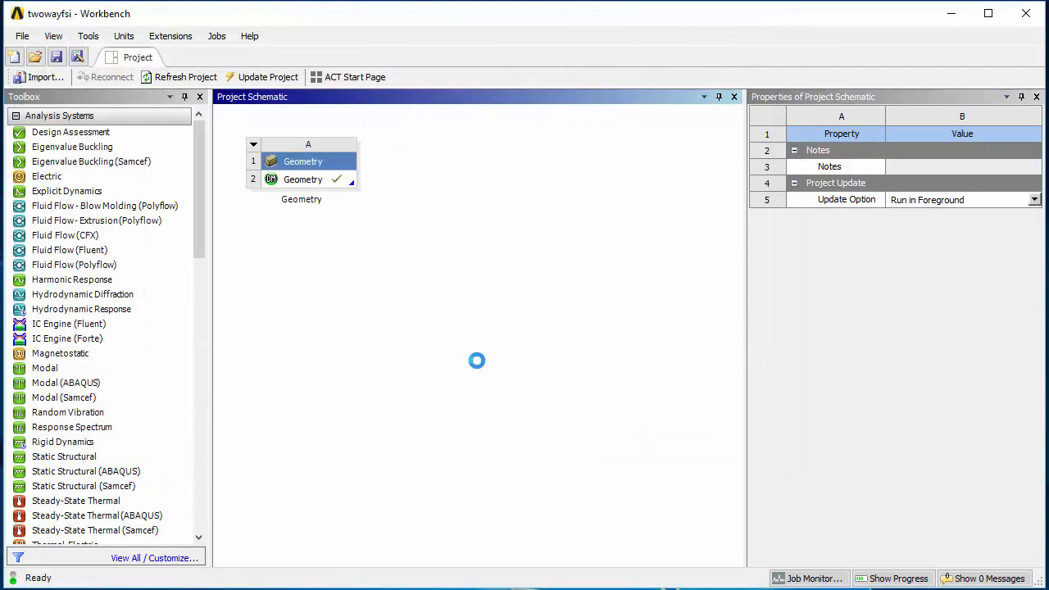
# Transfer the Geometry component's data to a new linked ICEM CFD system and open its Model in ICEM CFD.
pyautogui.click(320, 183)
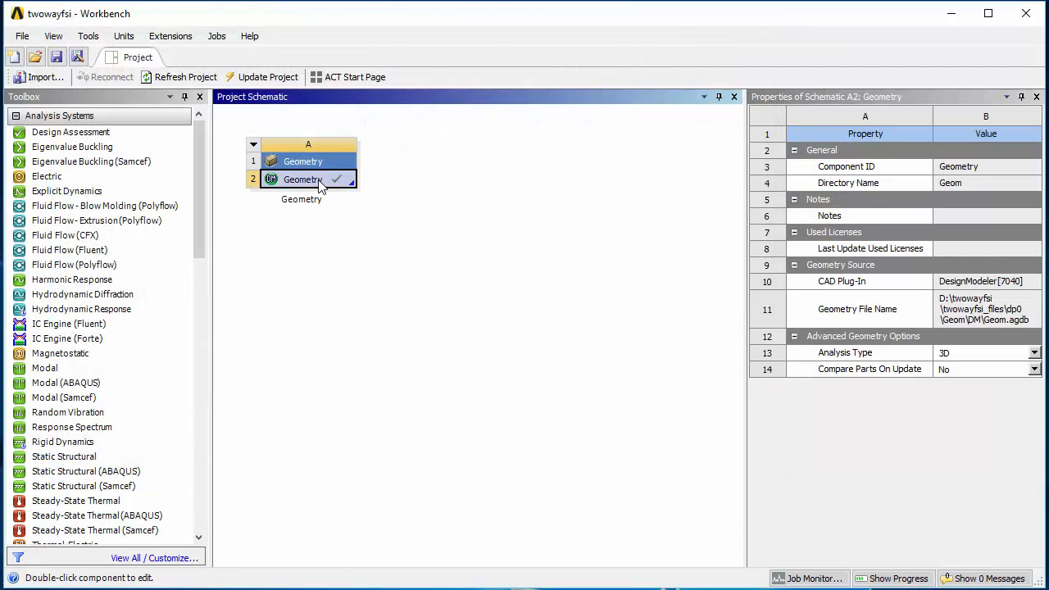
pyautogui.rightClick(320, 183)
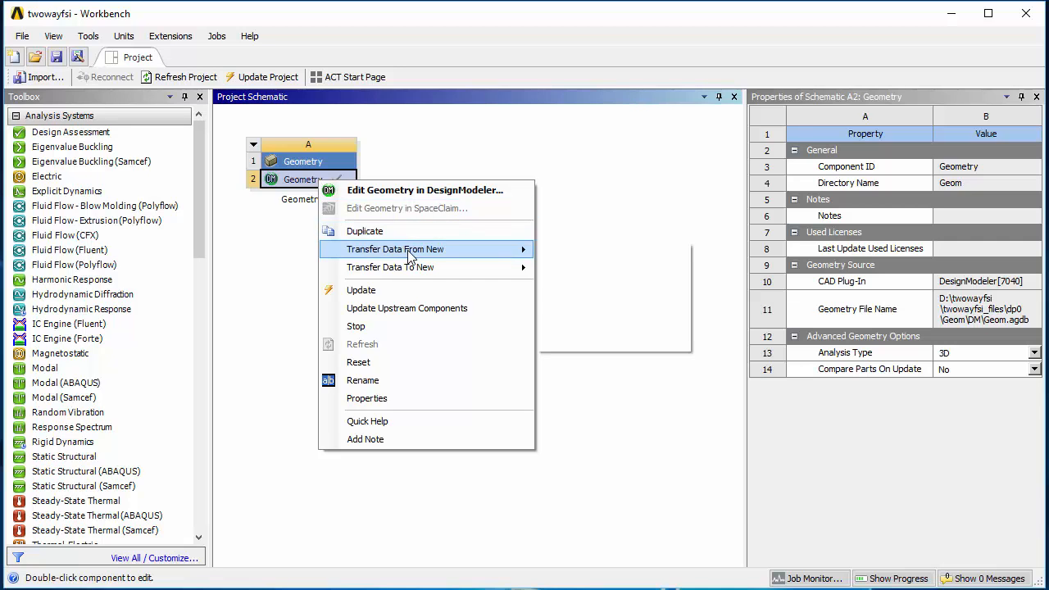
pyautogui.moveTo(428, 271)
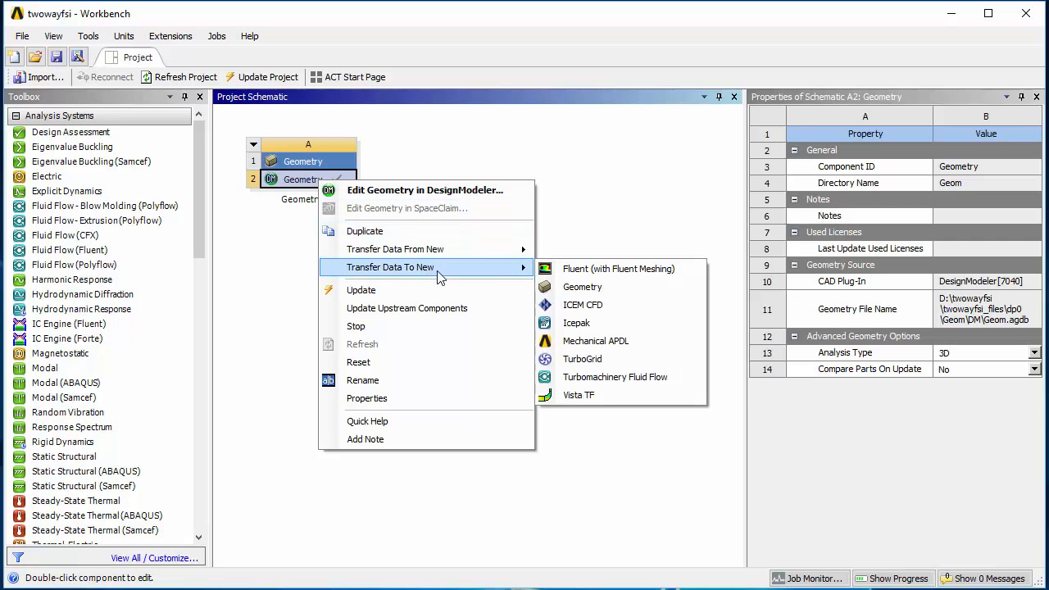
pyautogui.click(566, 288)
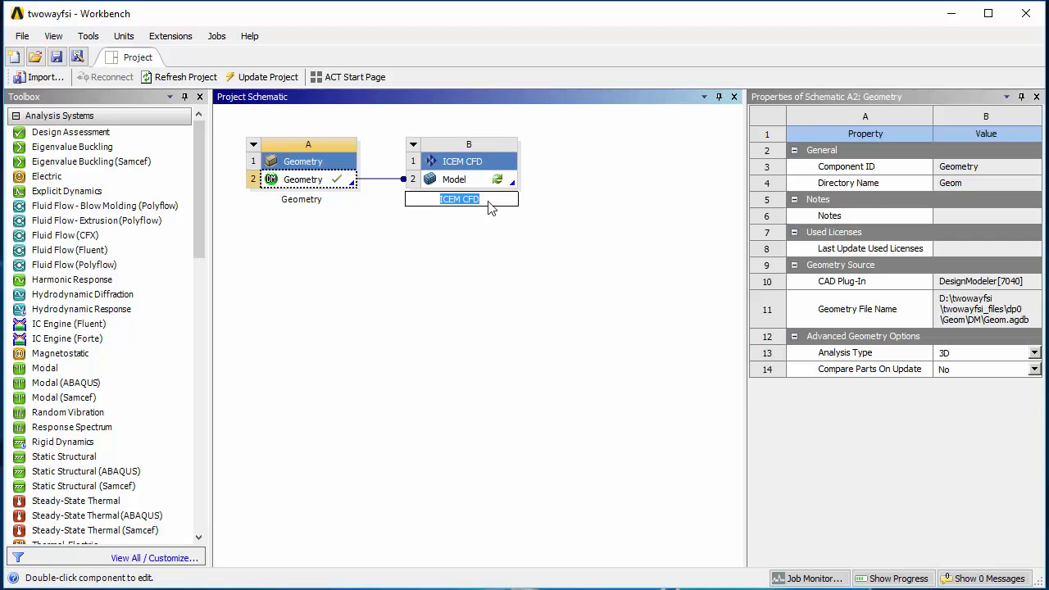
pyautogui.click(474, 186)
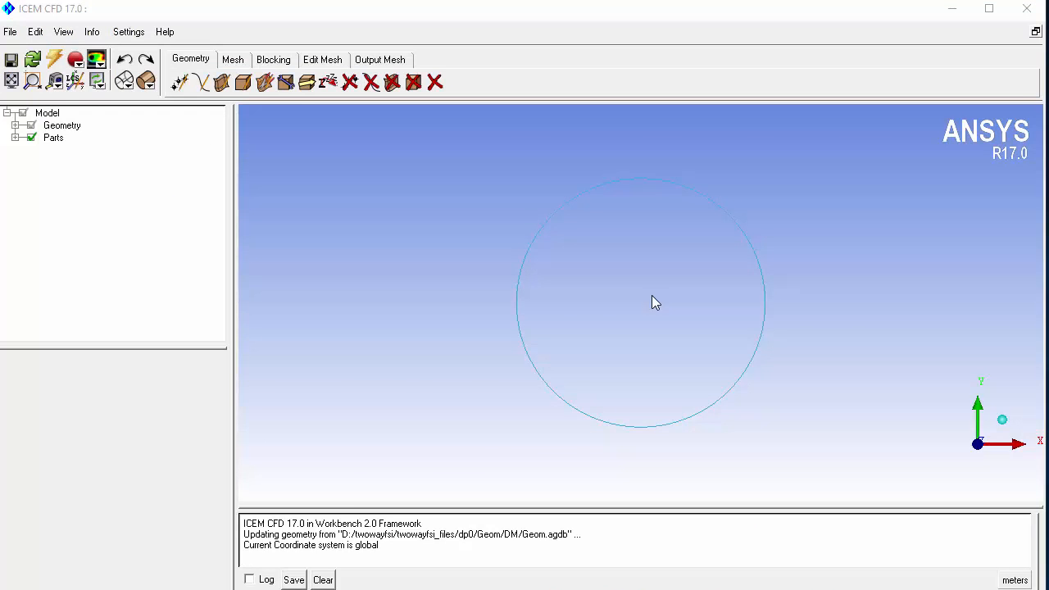
# Expand the model's geometry and parts, turn on the surfaces, and display the pipe with solid shading.
pyautogui.moveTo(652, 298); pyautogui.dragTo(716, 363)
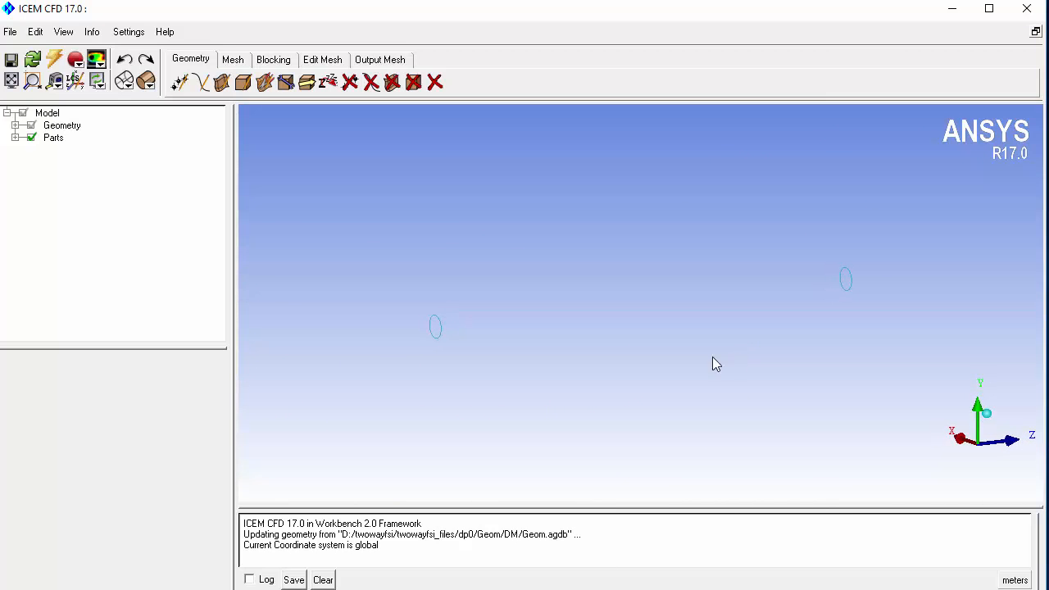
pyautogui.click(15, 126)
pyautogui.click(15, 187)
pyautogui.click(39, 174)
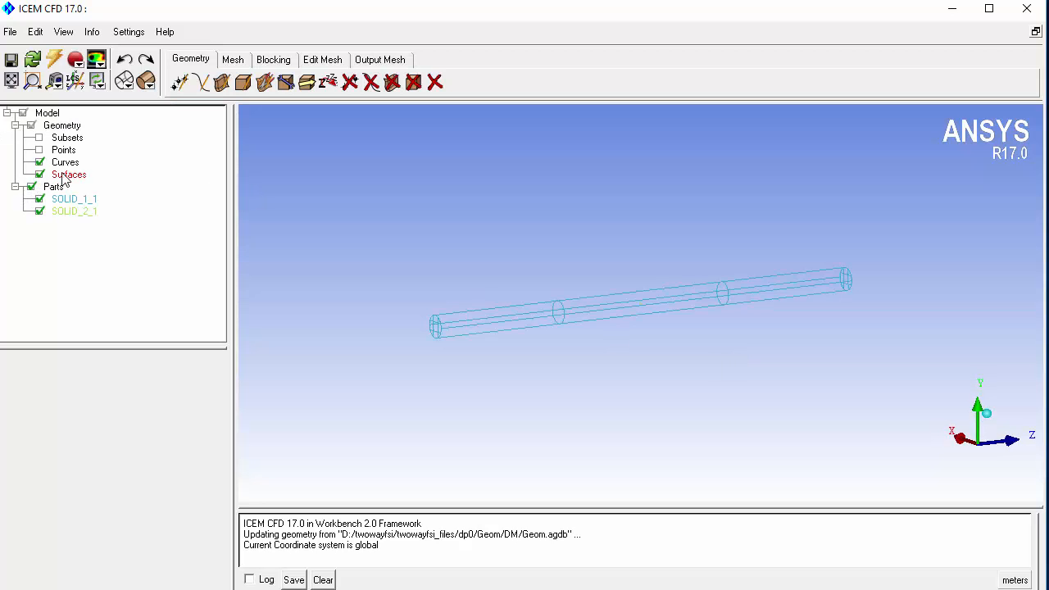
pyautogui.moveTo(432, 329); pyautogui.dragTo(881, 358)
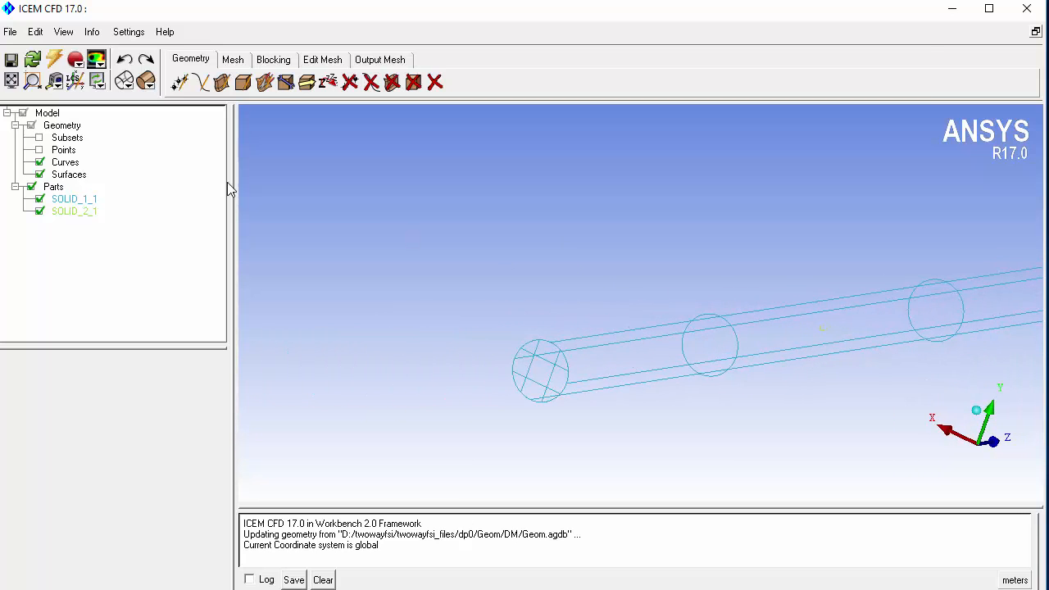
pyautogui.click(82, 200)
pyautogui.moveTo(732, 297); pyautogui.dragTo(413, 298, button='middle')
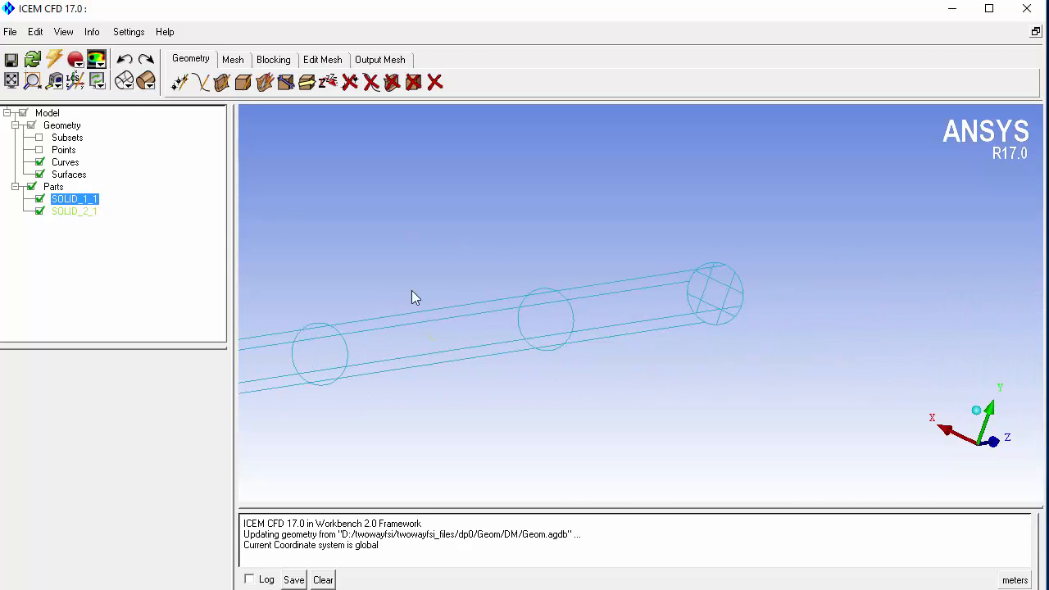
pyautogui.click(145, 79)
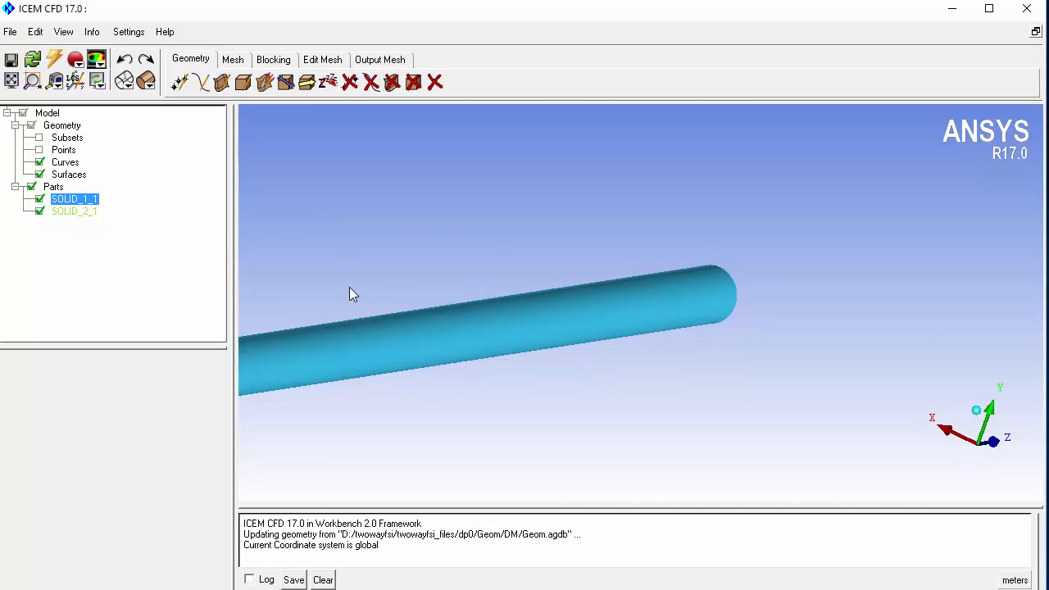
# Create a part named PART.1 from the pipe's cylindrical surface, excluding points and curves from the selection.
pyautogui.rightClick(57, 187)
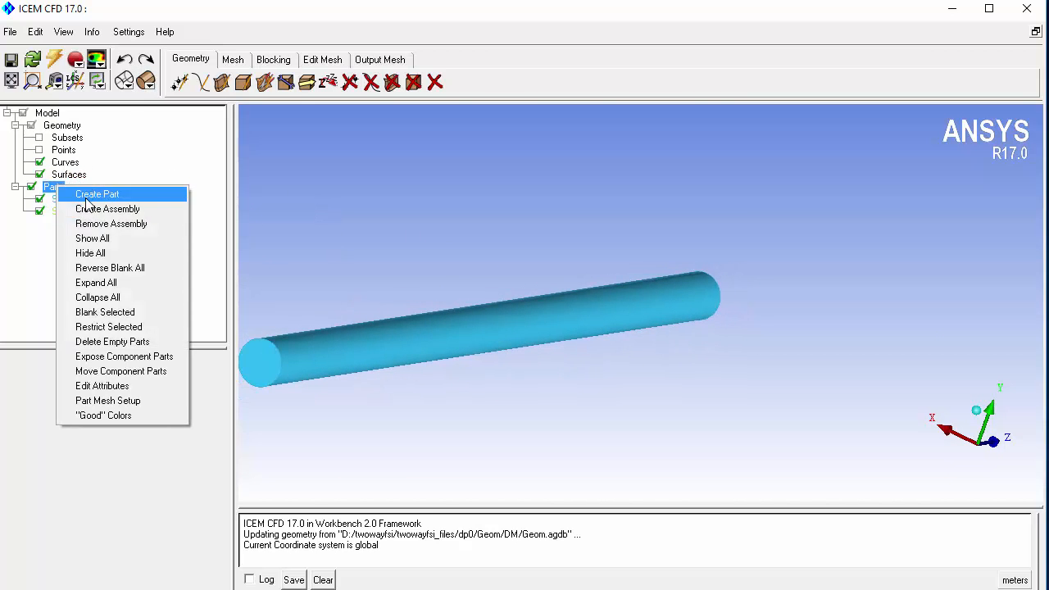
pyautogui.click(90, 195)
pyautogui.click(18, 439)
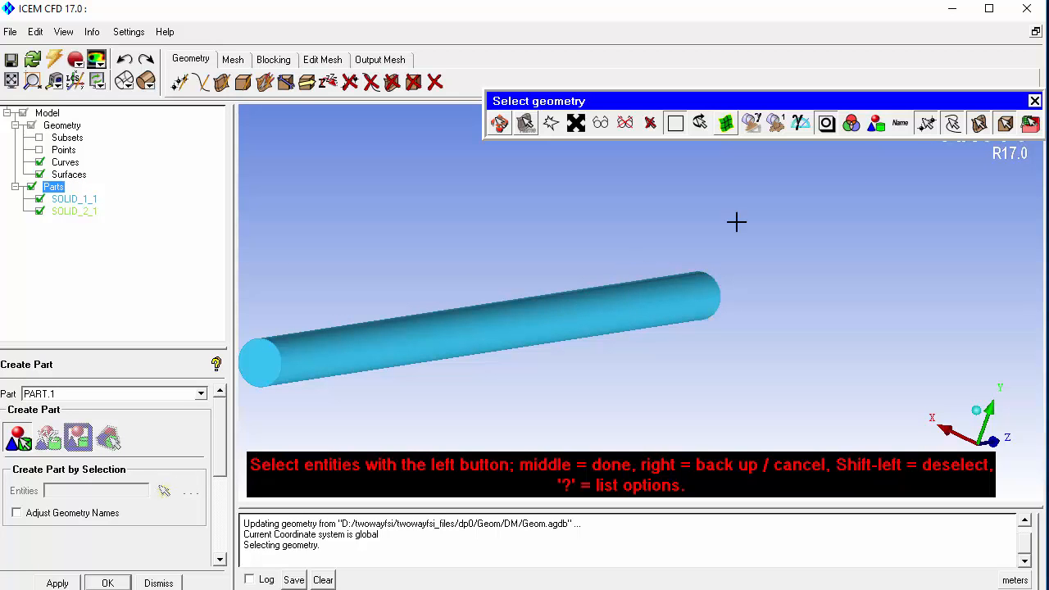
pyautogui.click(952, 123)
pyautogui.click(926, 123)
pyautogui.click(618, 296)
pyautogui.middleClick(615, 297)
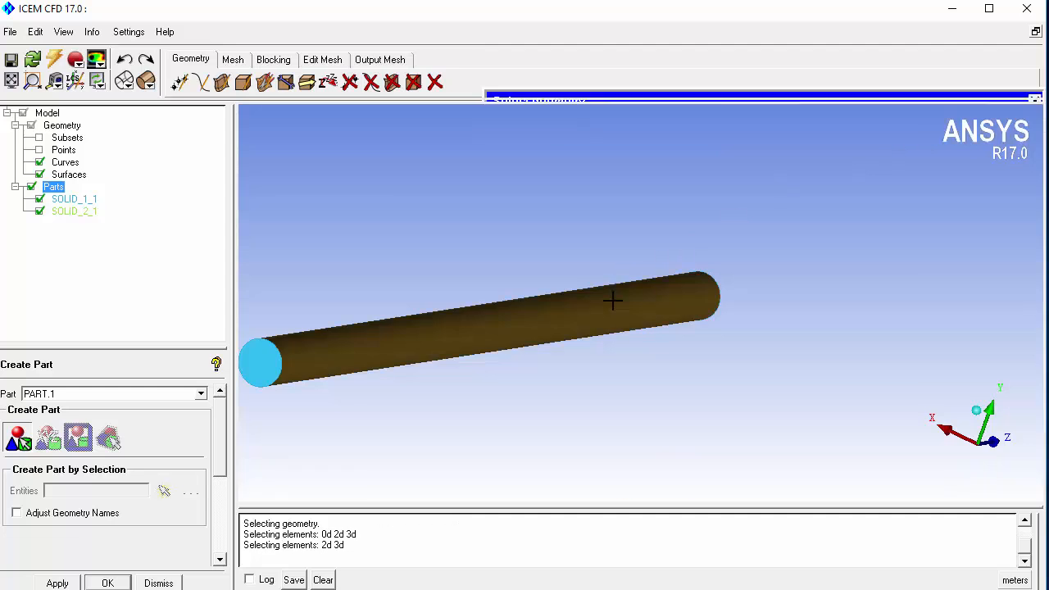
# Finish the part selection, toggle PART.1 to check its surface, and leave it hidden to expose the inner sphere.
pyautogui.click(38, 199)
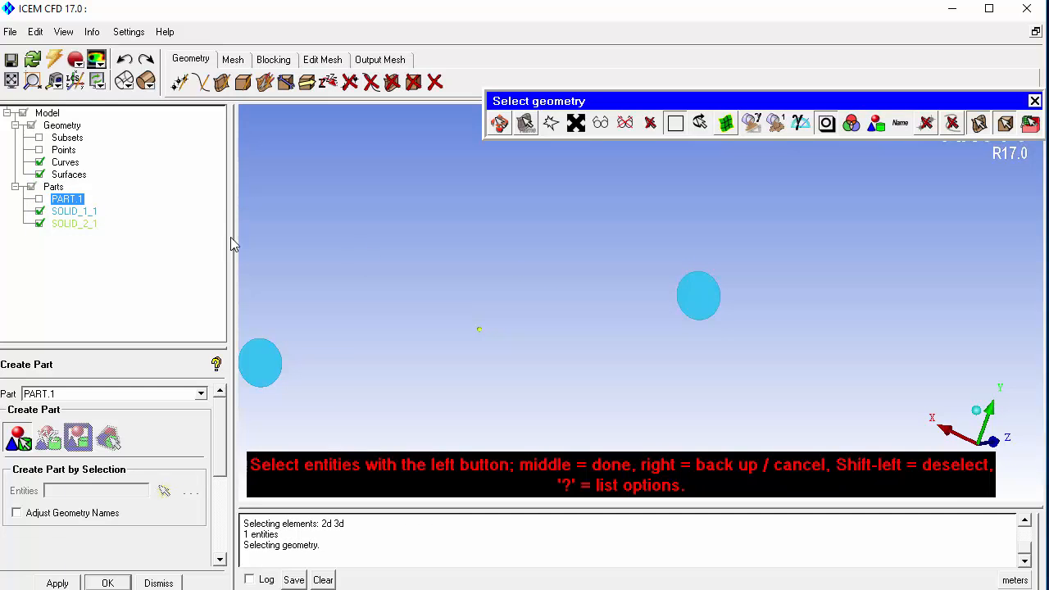
pyautogui.middleClick(402, 314)
pyautogui.moveTo(402, 316); pyautogui.dragTo(494, 284, button='middle')
pyautogui.click(39, 199)
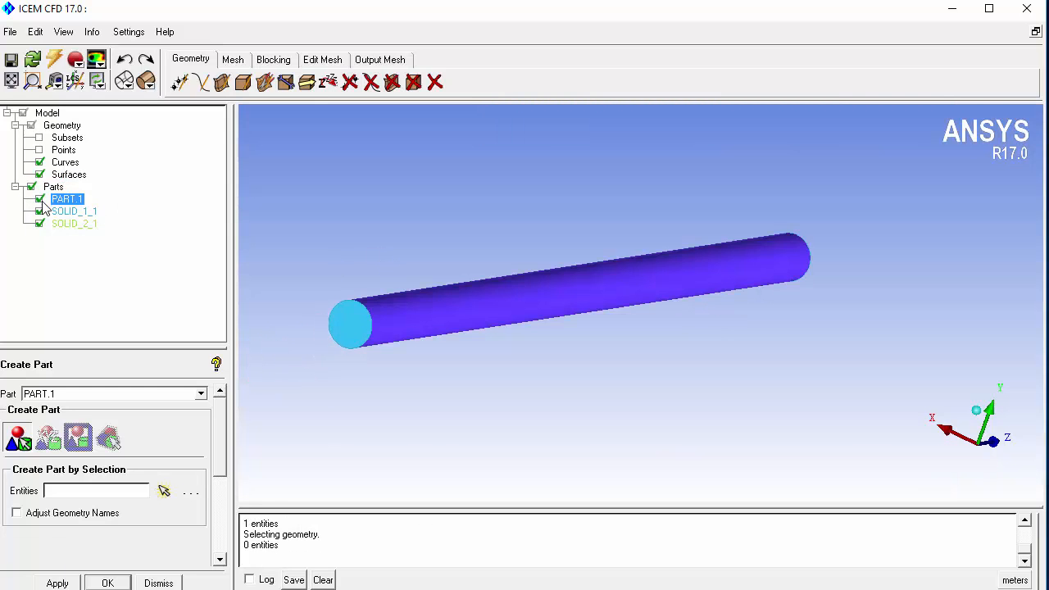
pyautogui.click(38, 199)
pyautogui.moveTo(444, 347); pyautogui.dragTo(540, 265, button='right')
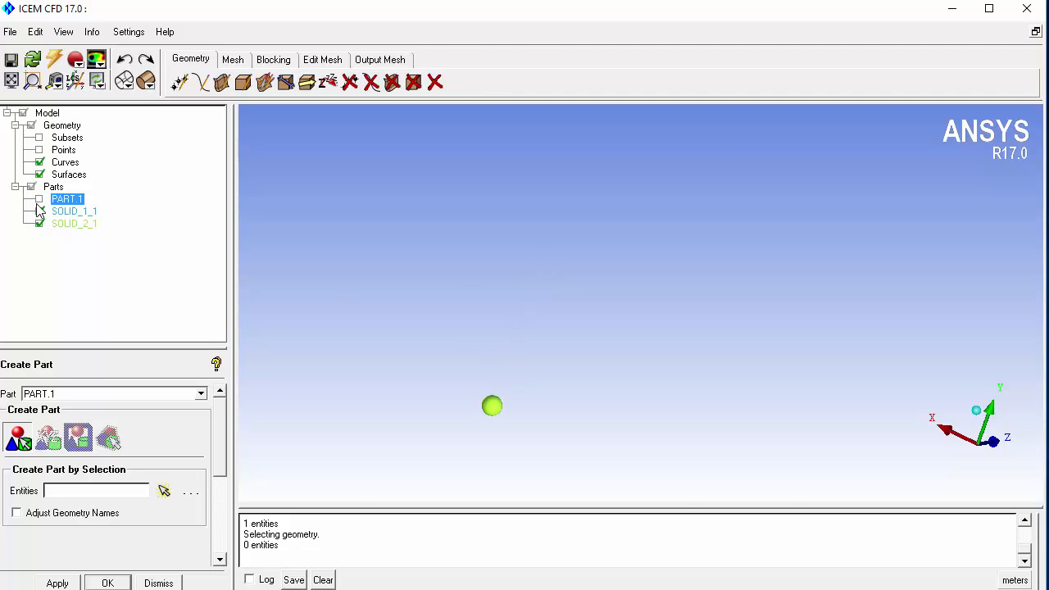
# Rename PART.1, which holds the pipe's cylindrical surface, to "WALL." with the trailing dot.
pyautogui.rightClick(76, 203)
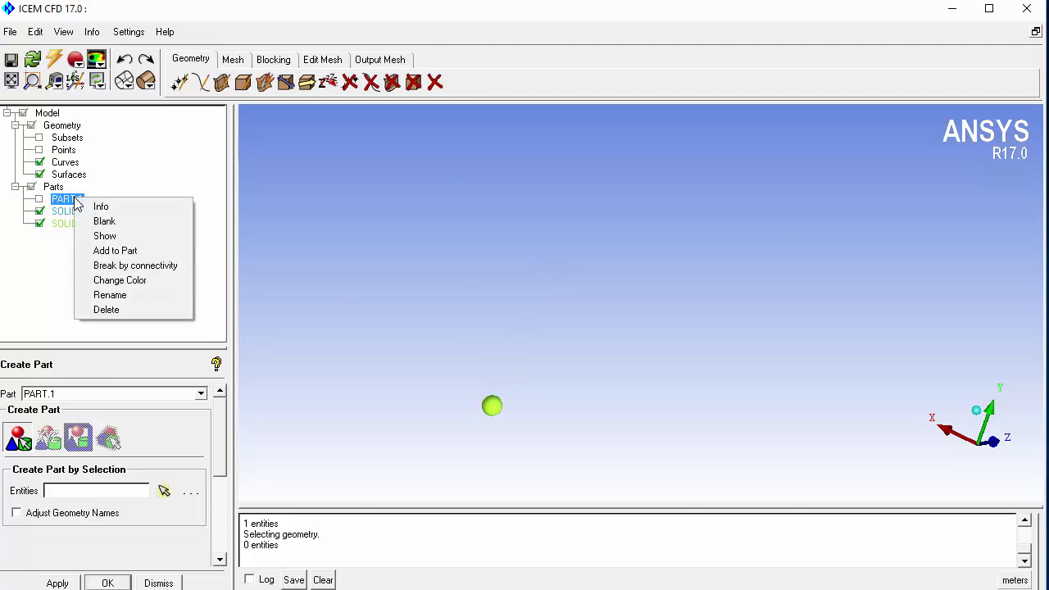
pyautogui.click(96, 295)
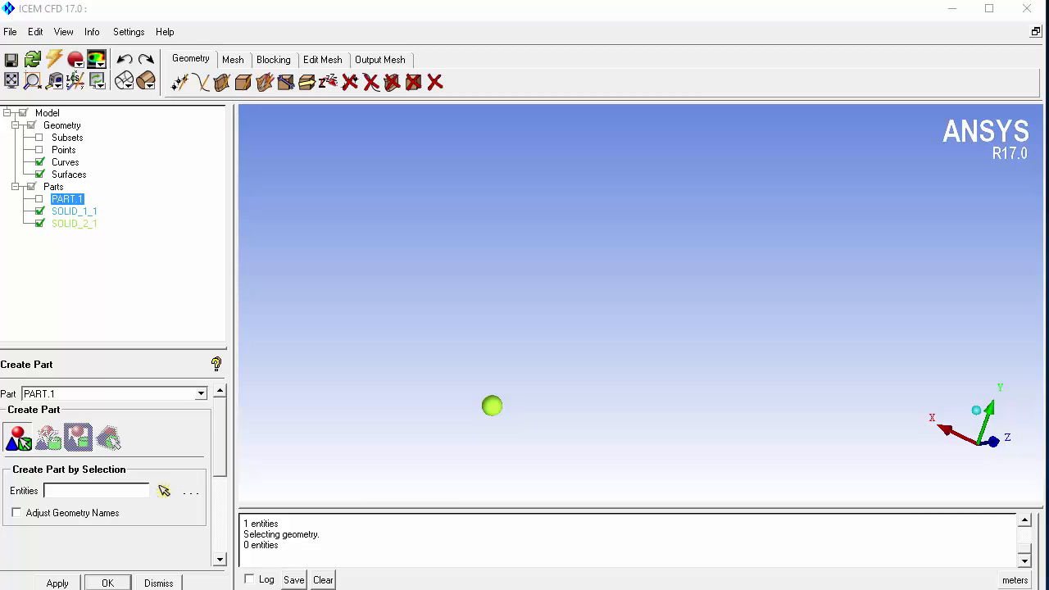
pyautogui.click(277, 355)
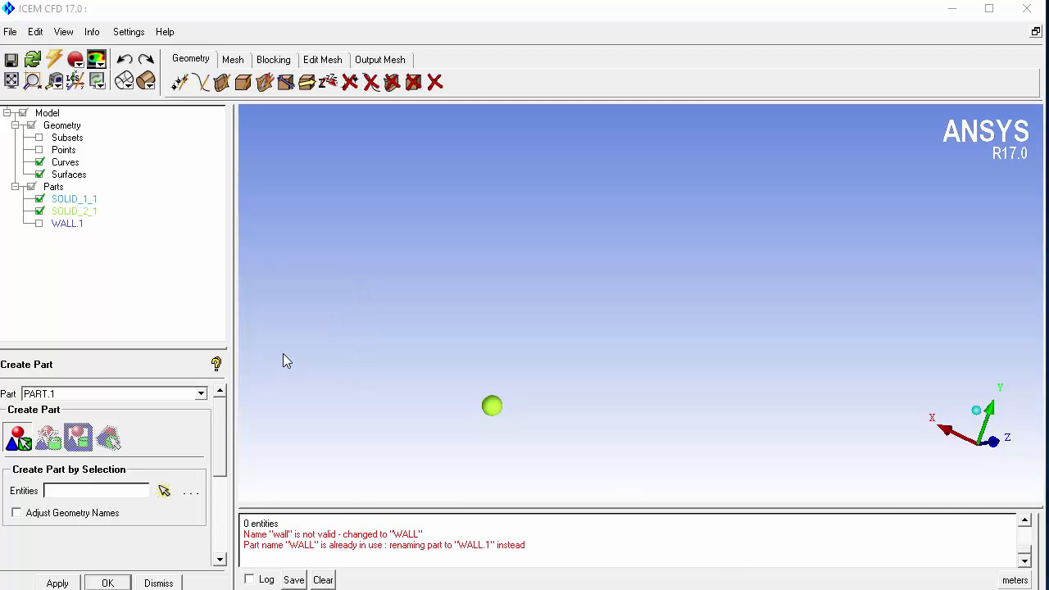
pyautogui.rightClick(68, 224)
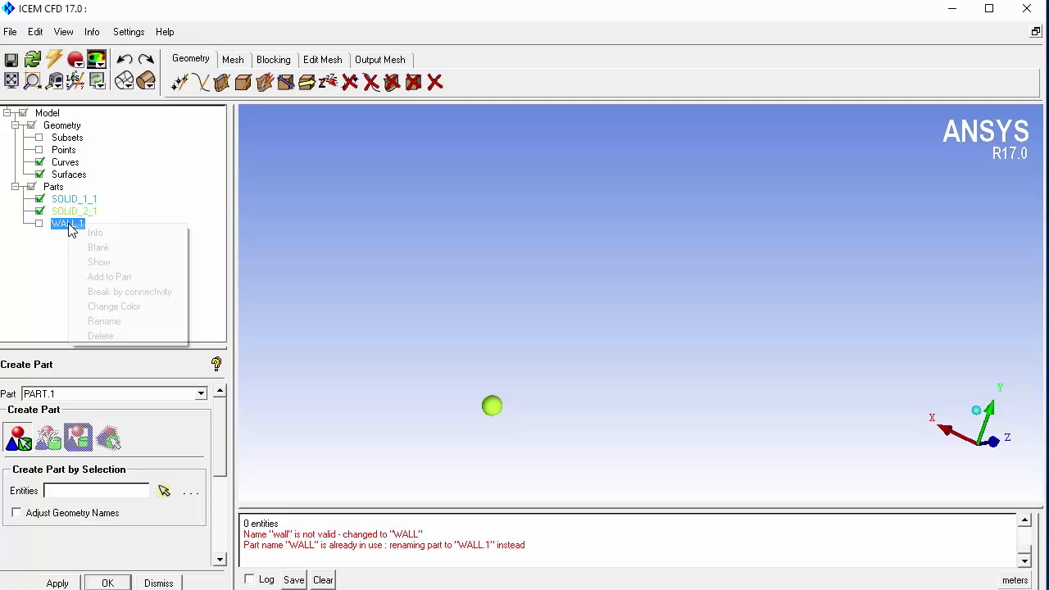
pyautogui.click(122, 322)
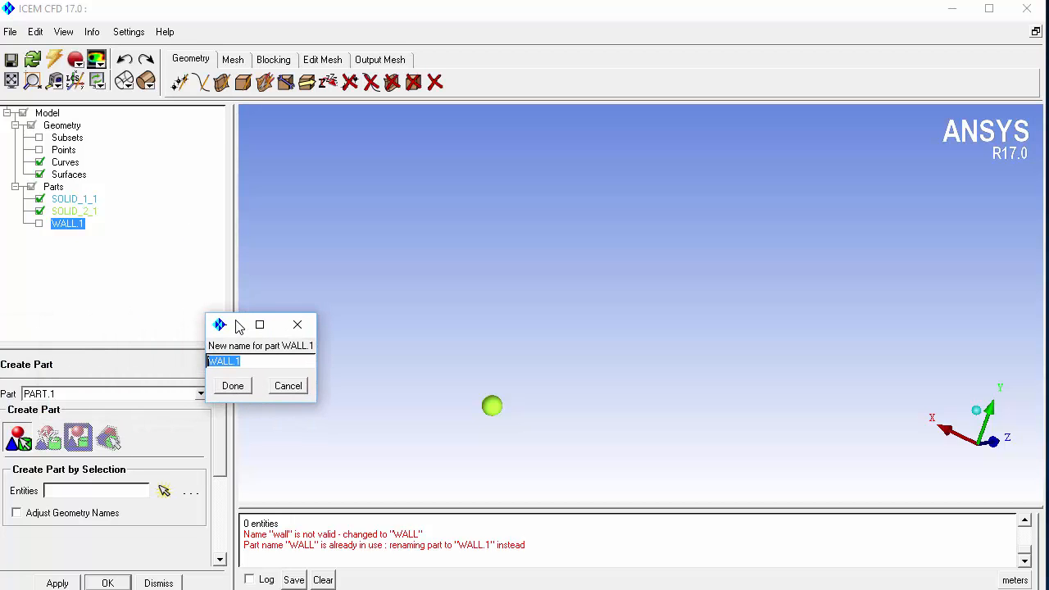
pyautogui.click(271, 367)
pyautogui.click(233, 386)
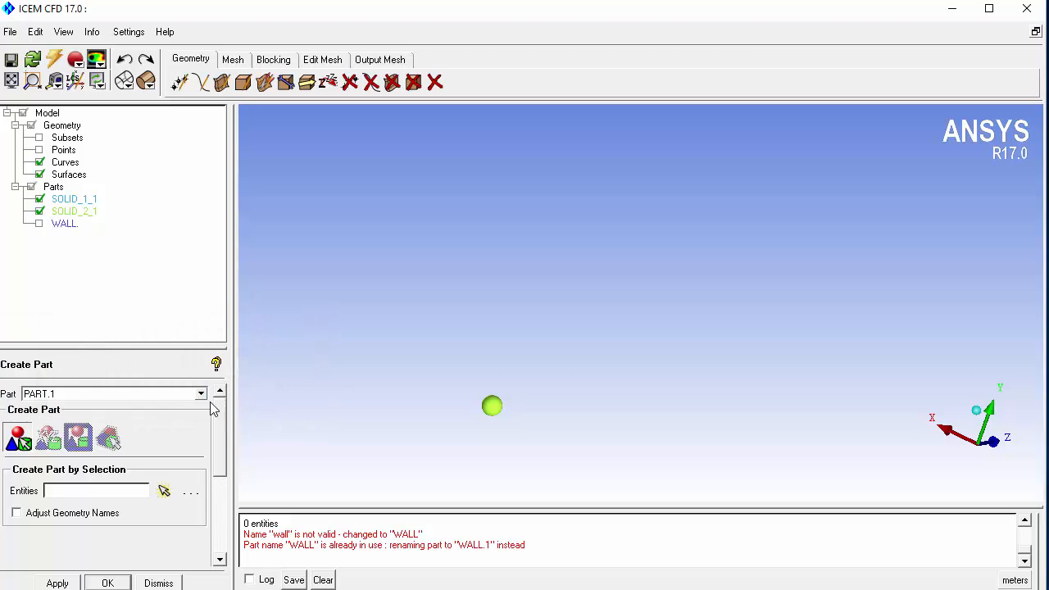
# Create a part named SPHERE from the surface of the sphere inside the pipe.
pyautogui.rightClick(53, 188)
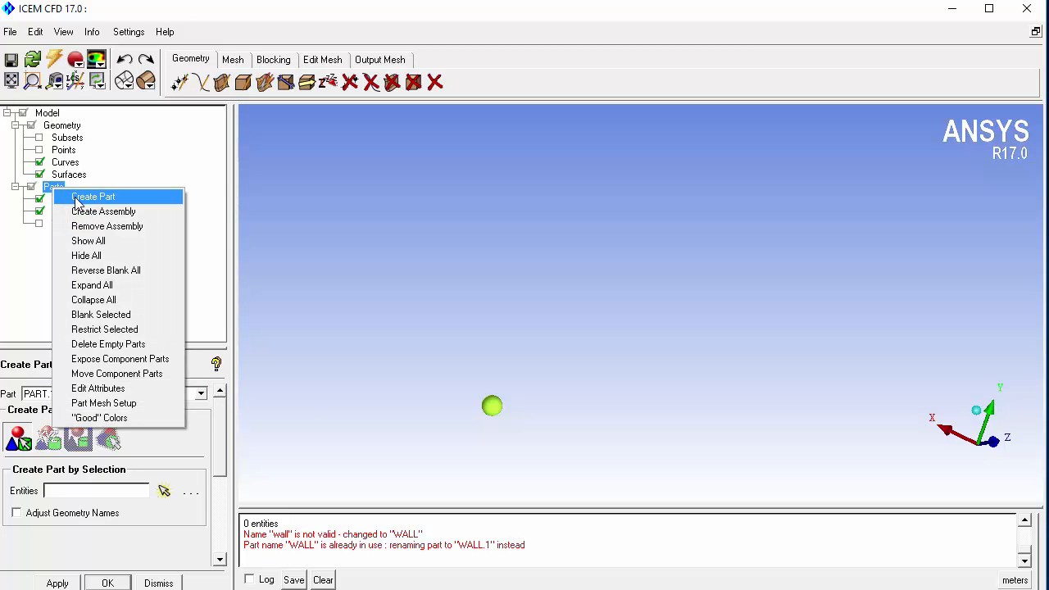
pyautogui.click(78, 200)
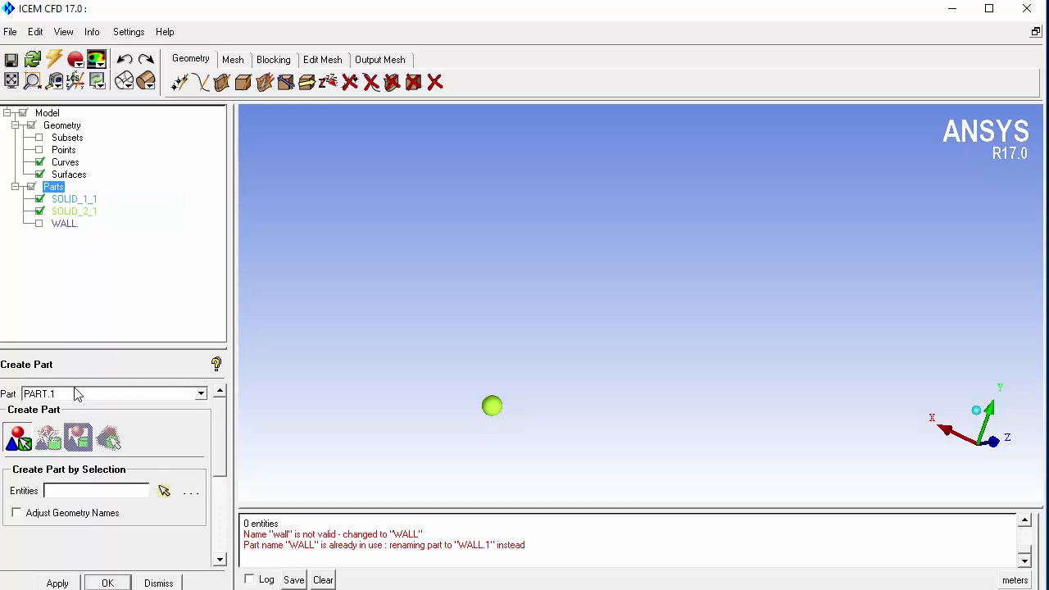
pyautogui.moveTo(85, 394); pyautogui.dragTo(5, 397)
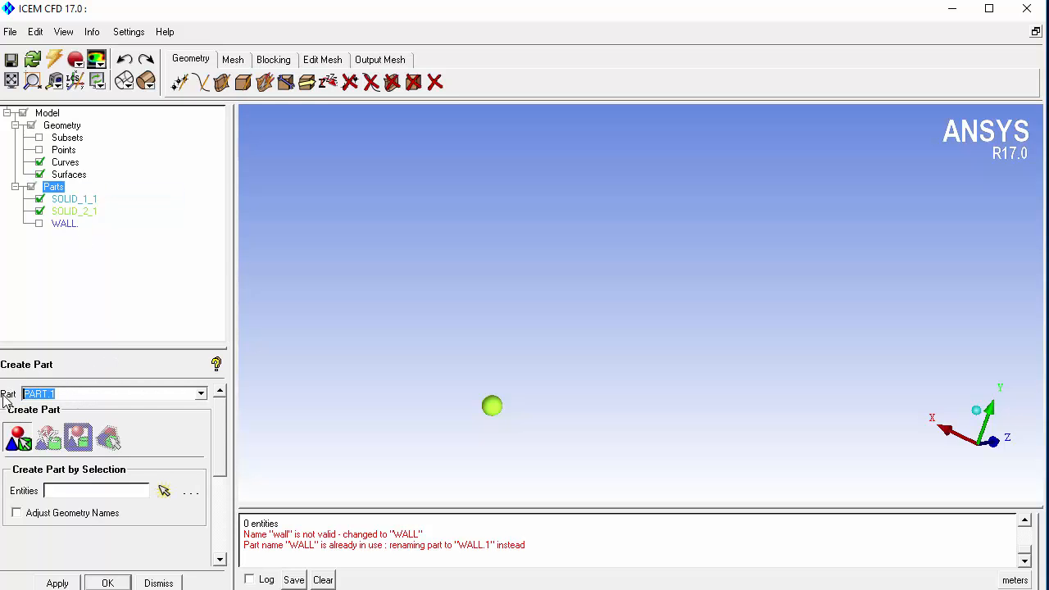
pyautogui.write('sp')
pyautogui.write('here')
pyautogui.click(19, 438)
pyautogui.moveTo(464, 370); pyautogui.dragTo(497, 410)
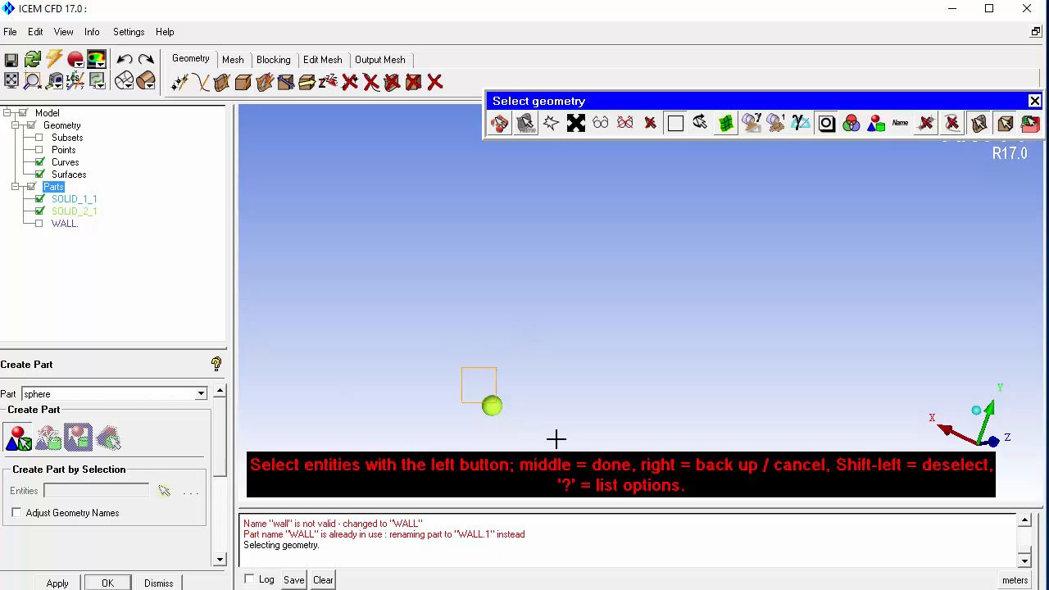
pyautogui.middleClick(569, 400)
pyautogui.middleClick(556, 386)
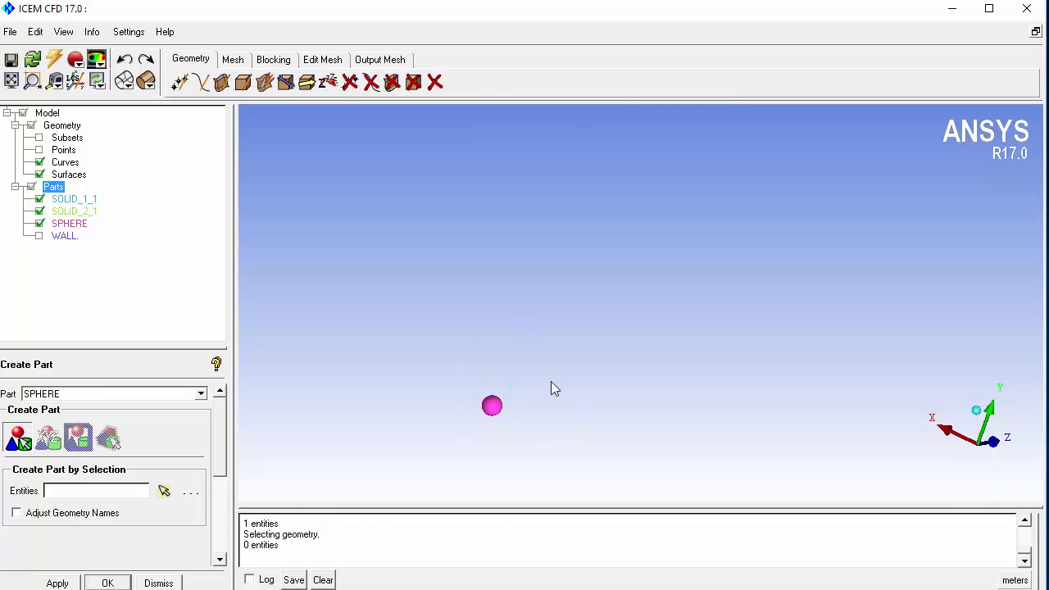
# Show the WALL. part again and create a part named IN from the pipe's circular end face facing the view.
pyautogui.click(40, 236)
pyautogui.scroll(-4, 499, 333)
pyautogui.moveTo(479, 422); pyautogui.dragTo(500, 443)
pyautogui.scroll(3, 500, 444)
pyautogui.moveTo(479, 382); pyautogui.dragTo(437, 253, button='middle')
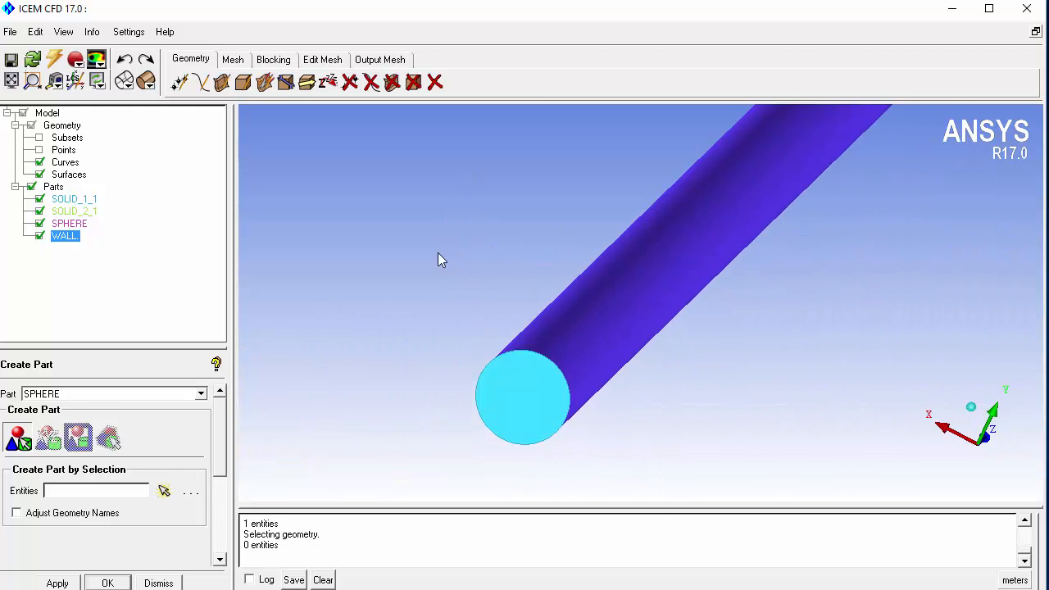
pyautogui.moveTo(437, 254); pyautogui.dragTo(413, 223)
pyautogui.doubleClick(93, 395)
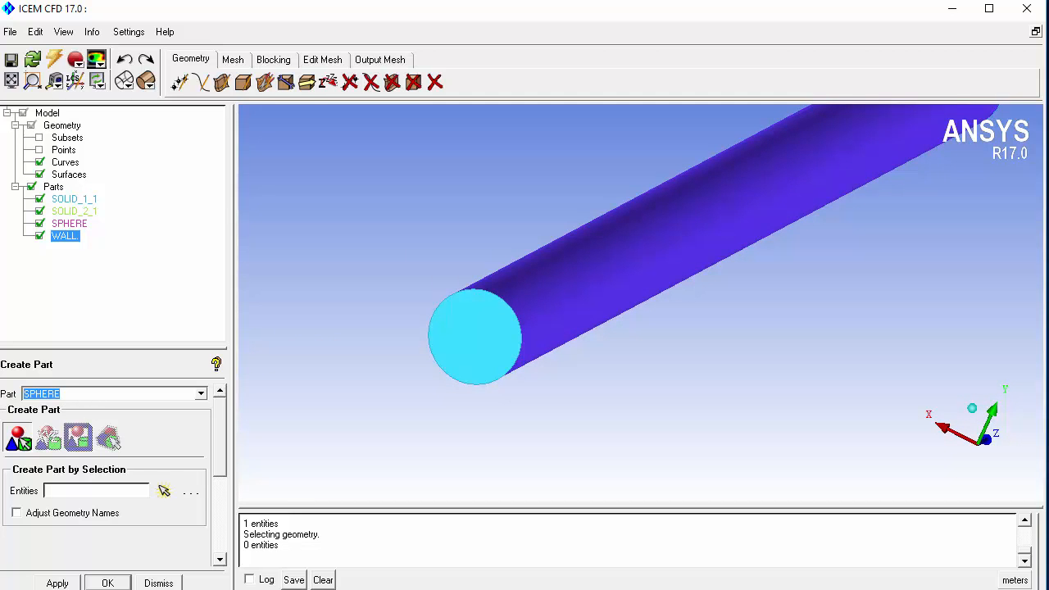
pyautogui.write('in')
pyautogui.click(18, 438)
pyautogui.click(490, 329)
pyautogui.middleClick(487, 335)
# Create a part named OUT from the circular face at the opposite end of the pipe.
pyautogui.moveTo(487, 330); pyautogui.dragTo(550, 201)
pyautogui.moveTo(550, 194); pyautogui.dragTo(495, 82, button='right')
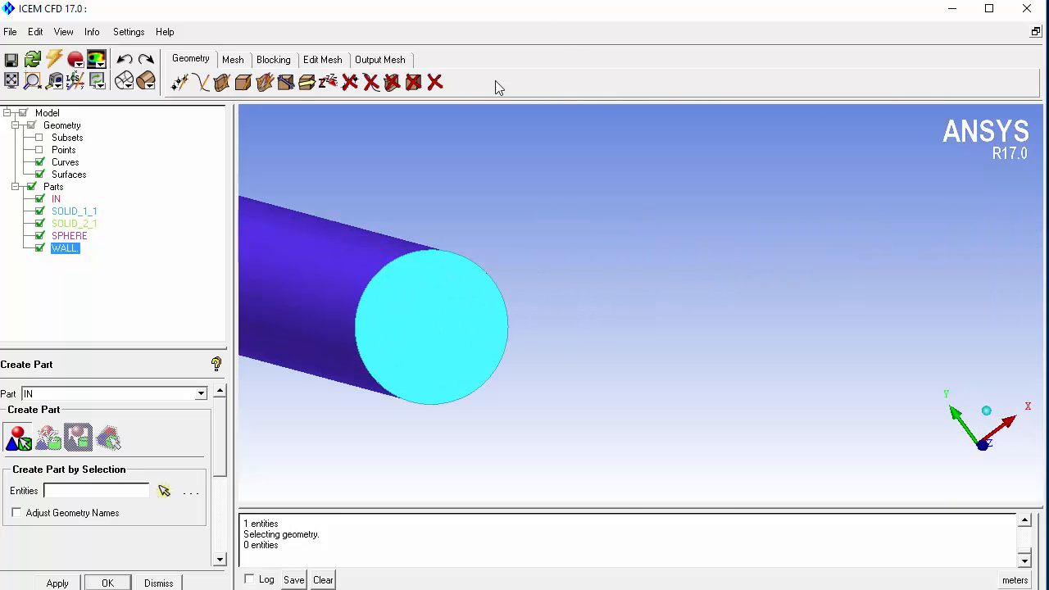
pyautogui.moveTo(39, 393); pyautogui.dragTo(23, 394)
pyautogui.write('out')
pyautogui.click(358, 335)
pyautogui.middleClick(358, 336)
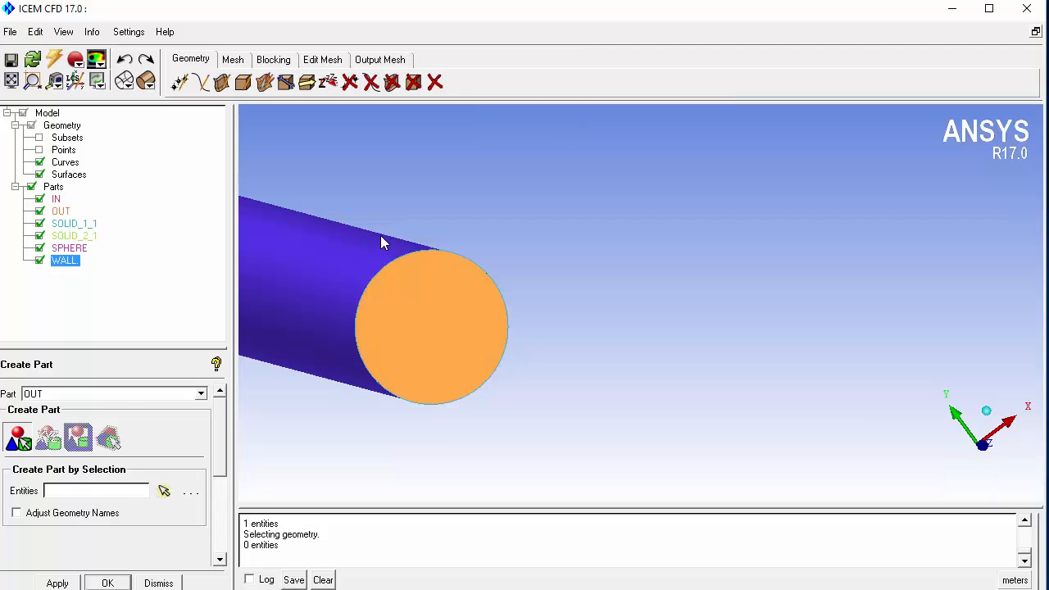
# Check both pipe ends, switch the model to wireframe display, and inspect the sphere inside the pipe.
pyautogui.moveTo(380, 235); pyautogui.dragTo(447, 377, button='right')
pyautogui.moveTo(448, 378); pyautogui.dragTo(503, 328)
pyautogui.moveTo(534, 382); pyautogui.dragTo(351, 301, button='right')
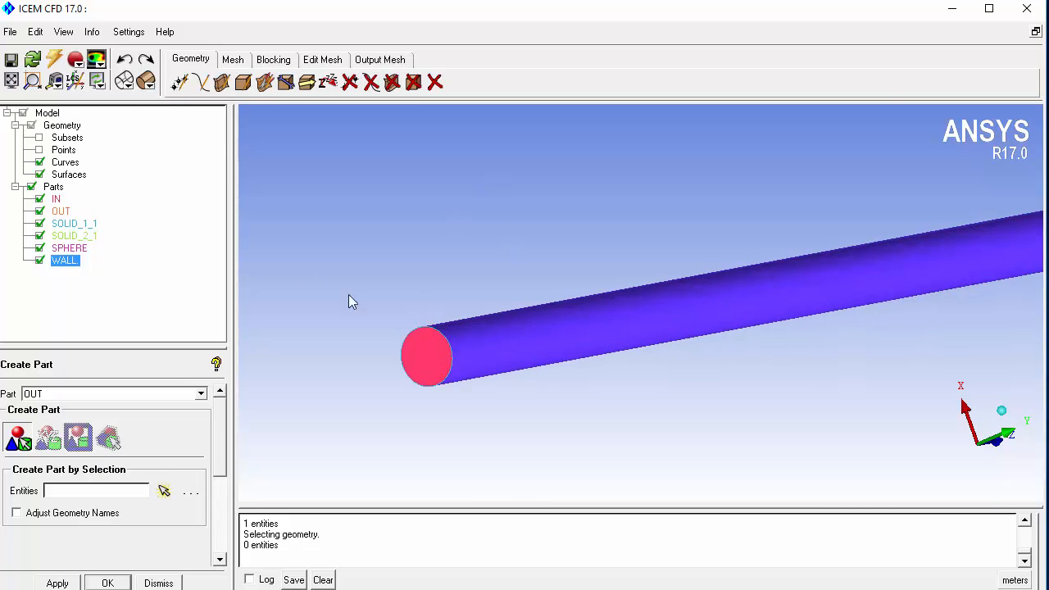
pyautogui.click(125, 79)
pyautogui.scroll(-2, 556, 314)
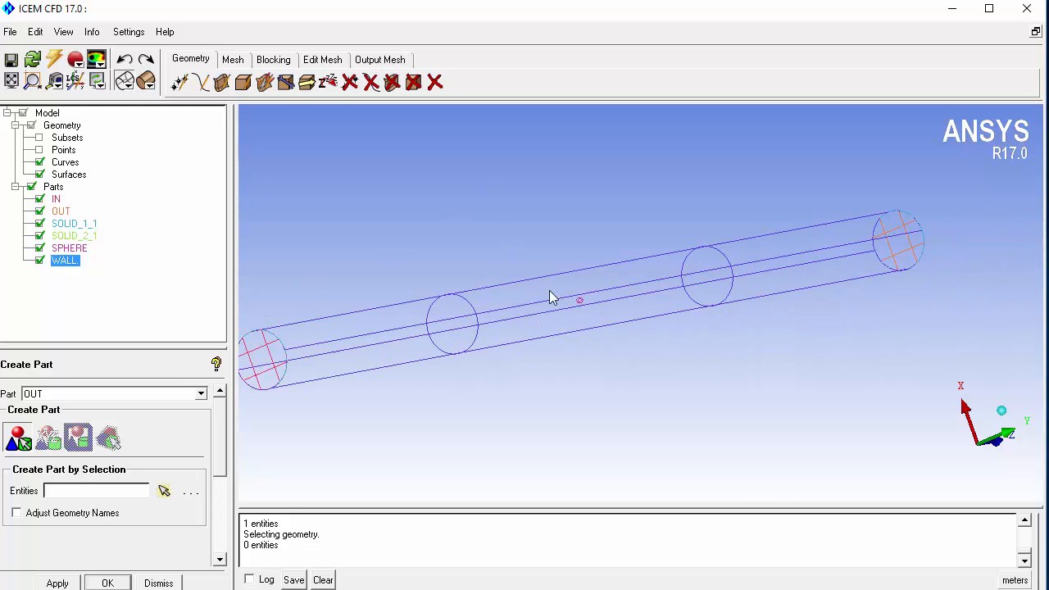
pyautogui.moveTo(551, 298); pyautogui.dragTo(472, 300)
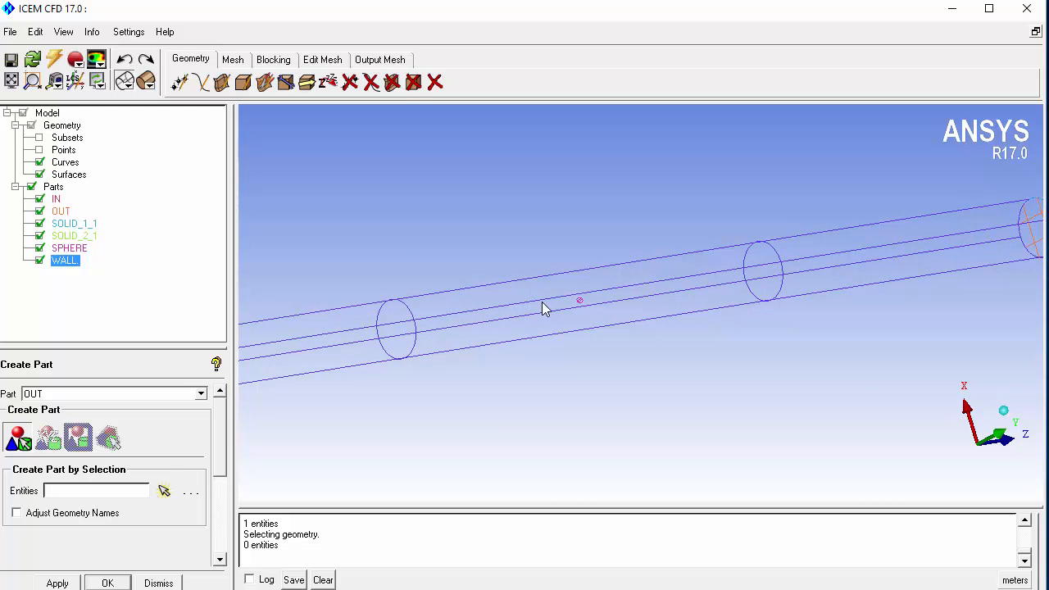
pyautogui.scroll(1, 483, 345)
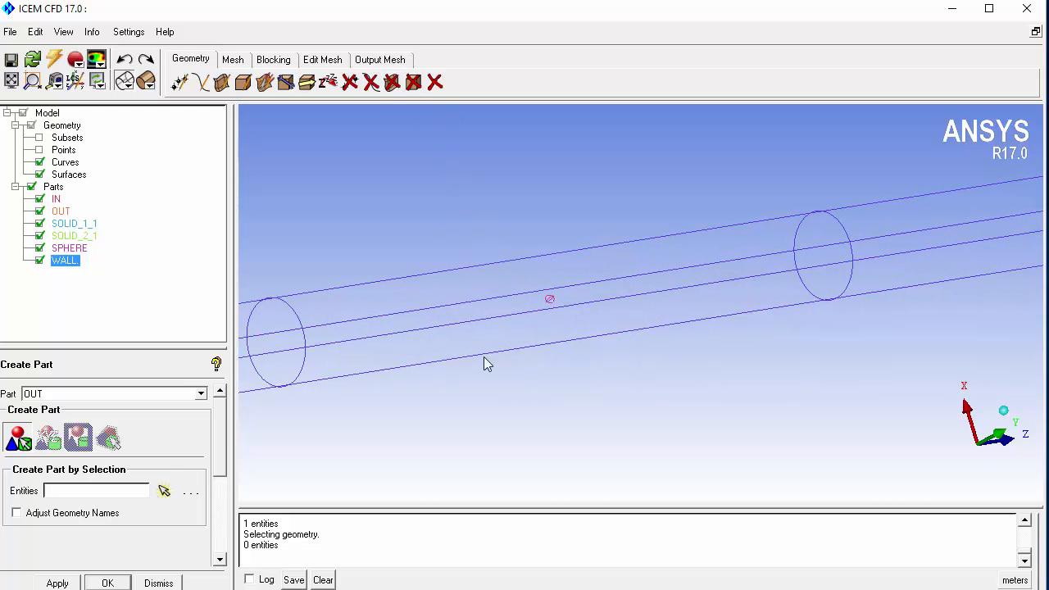
pyautogui.scroll(1, 471, 197)
pyautogui.scroll(1, 465, 192)
pyautogui.moveTo(462, 191); pyautogui.dragTo(620, 290, button='middle')
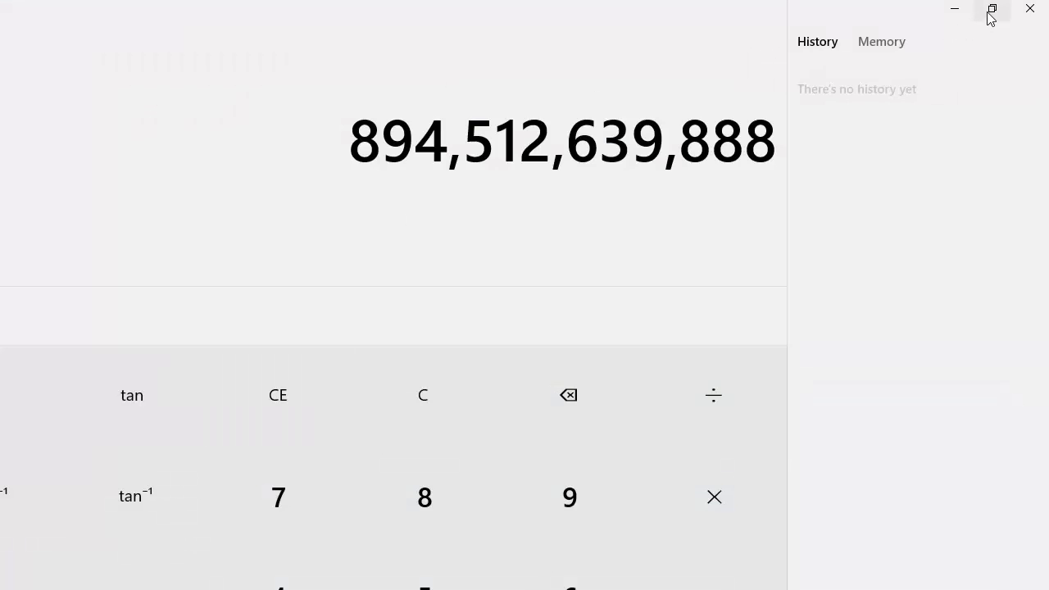
# Switch to Calculator, multiply 0.1 by 3.14, and divide the product by 80 to estimate the sphere's mesh size.
pyautogui.click(990, 10)
pyautogui.moveTo(522, 234); pyautogui.dragTo(254, 57)
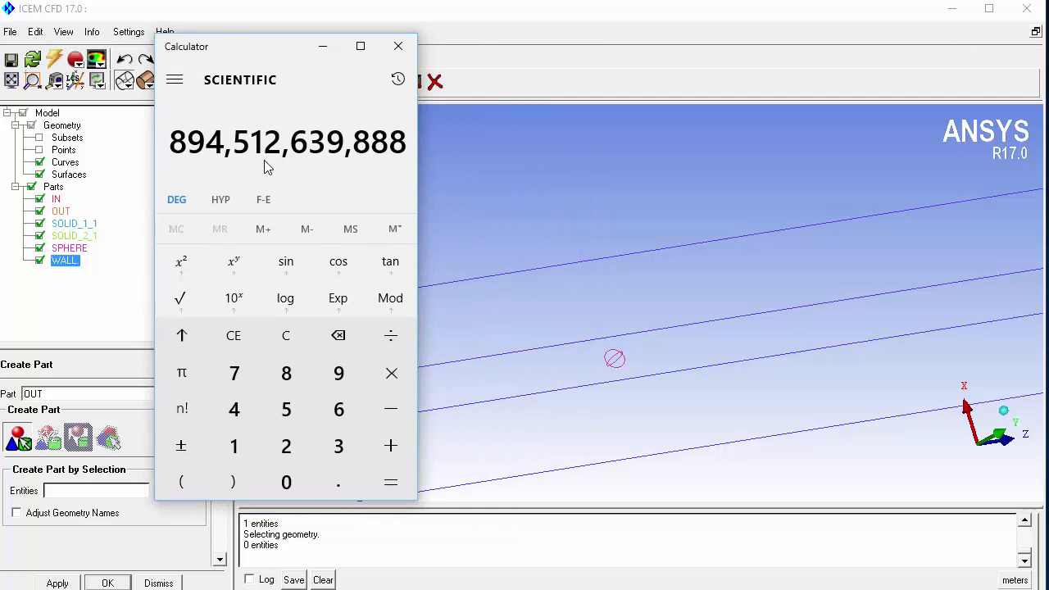
pyautogui.click(254, 337)
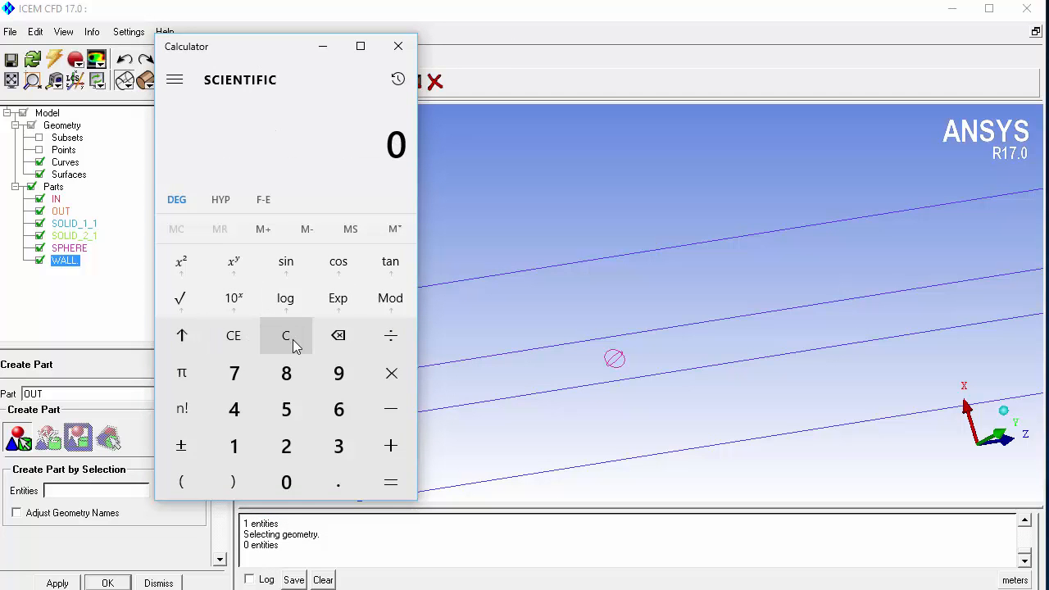
pyautogui.write('0.1')
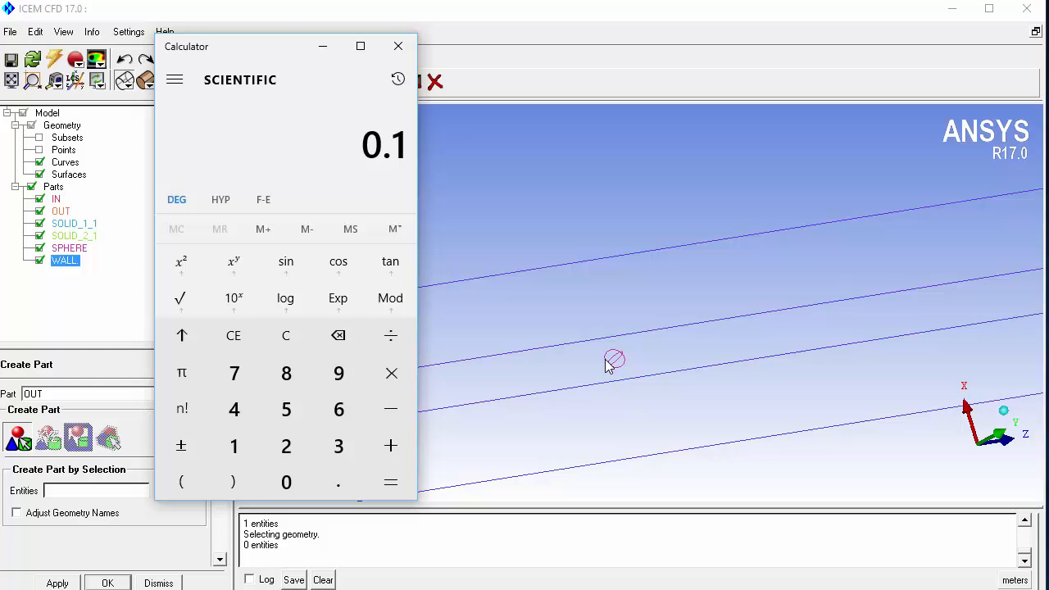
pyautogui.press('*')
pyautogui.write('3.14')
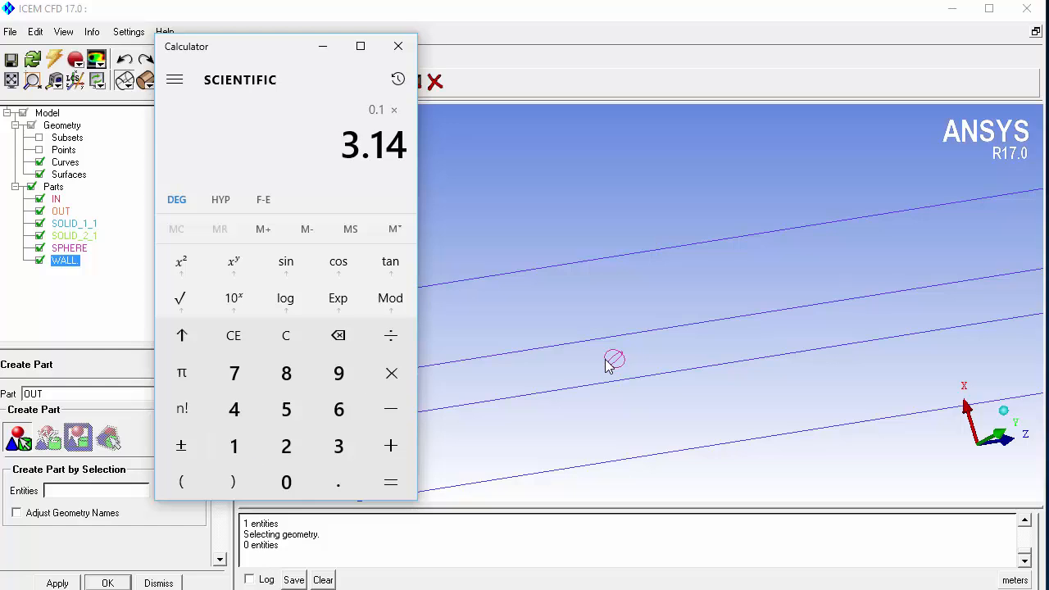
pyautogui.press('Return')
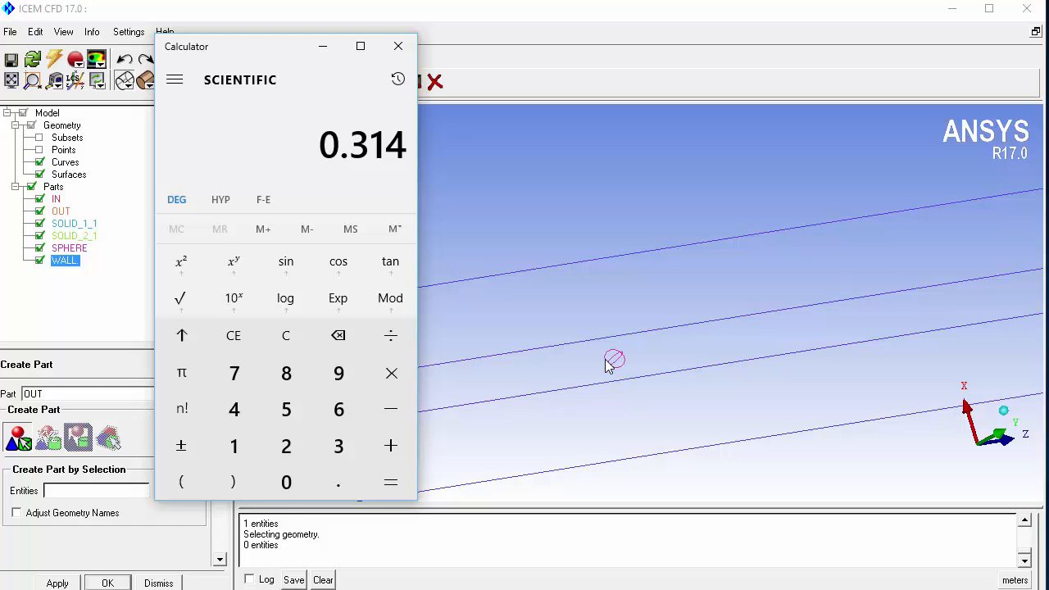
pyautogui.write('/80')
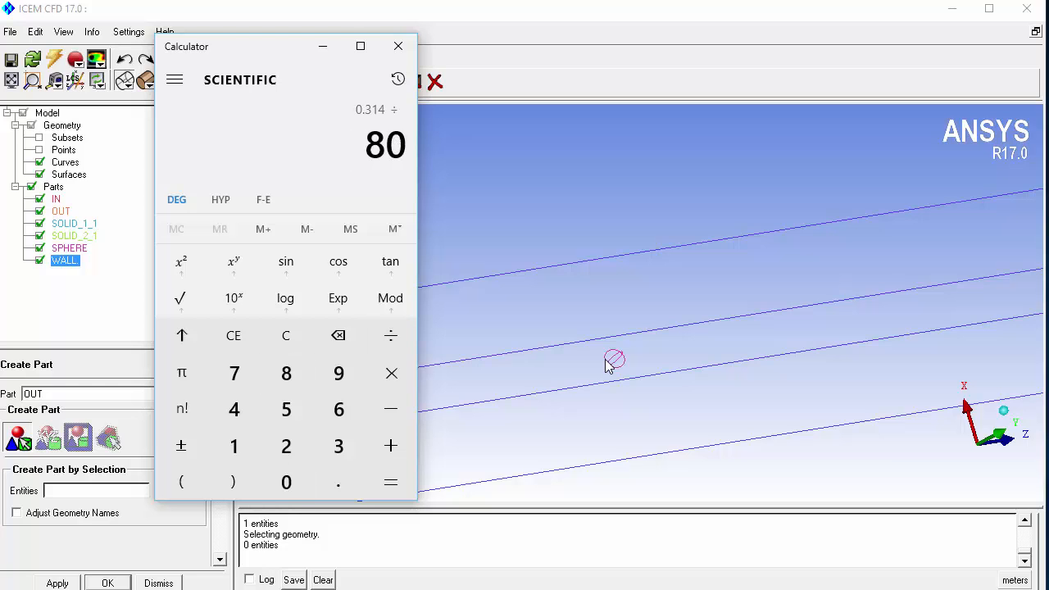
pyautogui.press('Return')
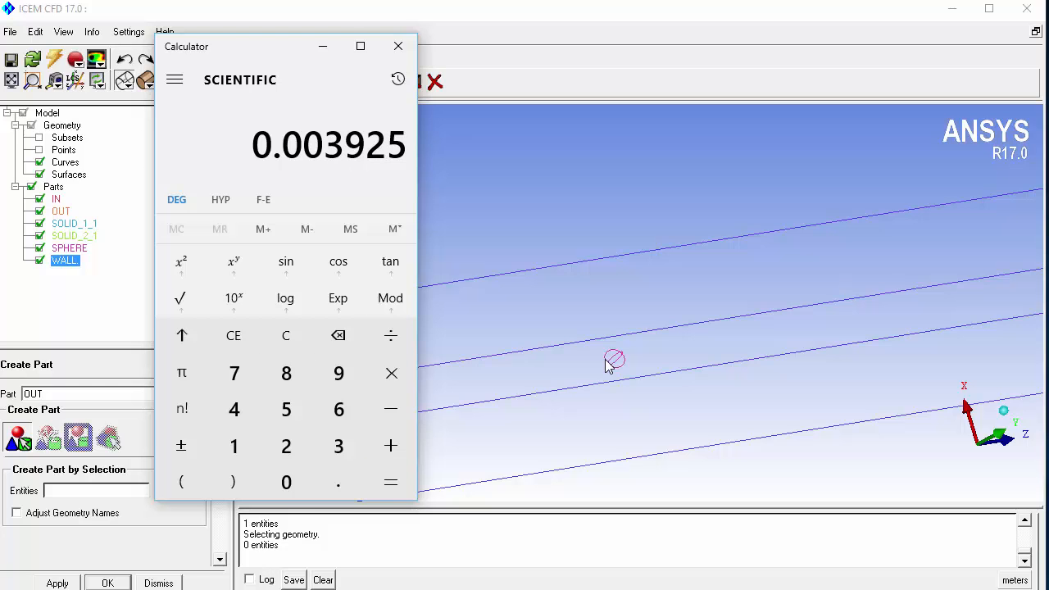
pyautogui.click(323, 47)
# Set the SPHERE part's maximum mesh size to 0.004 in Part Mesh Setup and apply it.
pyautogui.click(233, 60)
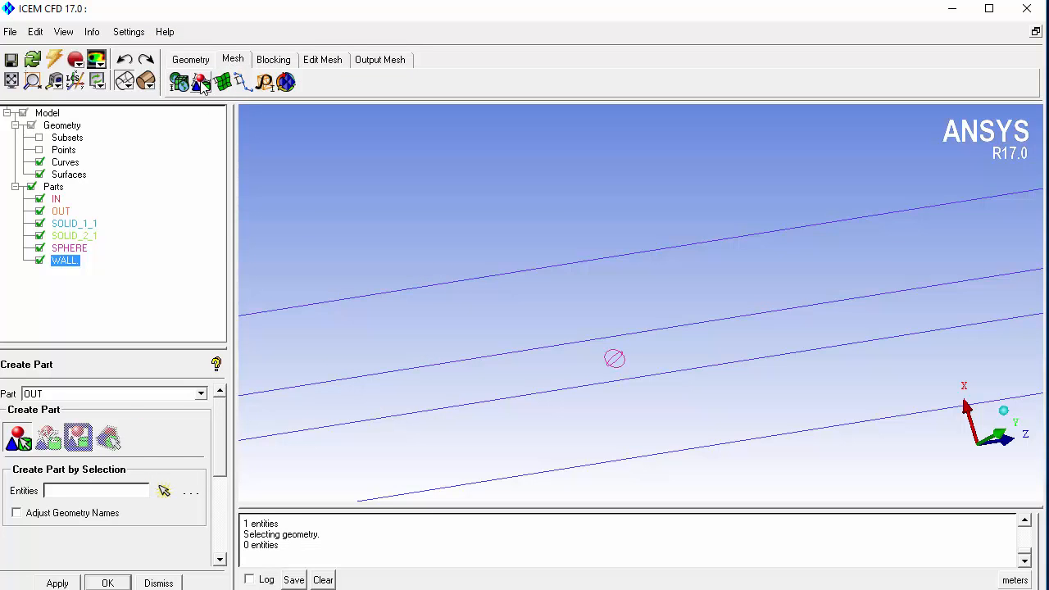
pyautogui.click(200, 83)
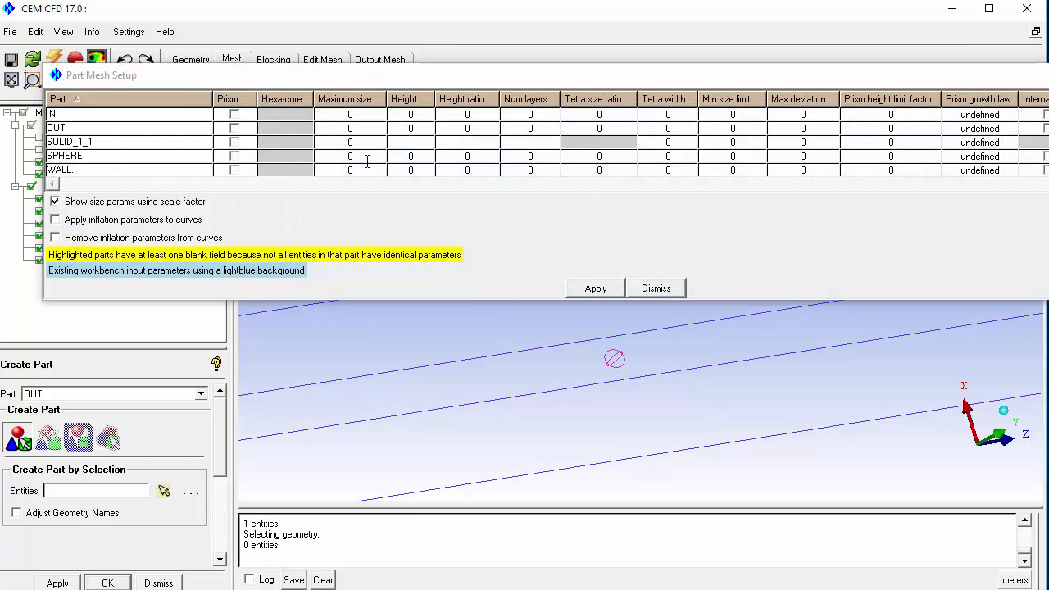
pyautogui.click(367, 156)
pyautogui.write('.004')
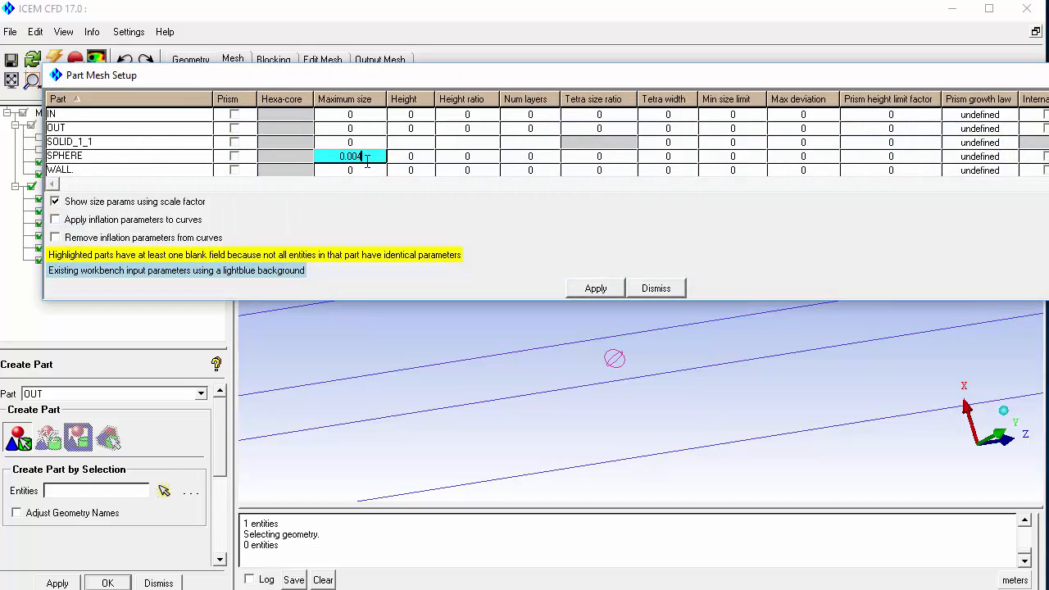
pyautogui.click(583, 291)
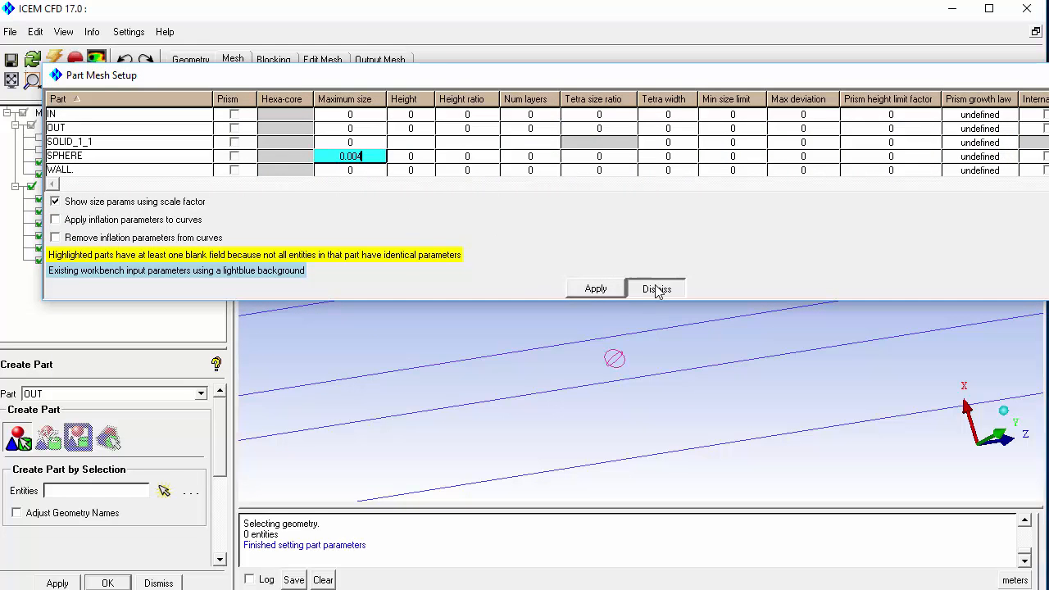
pyautogui.click(657, 289)
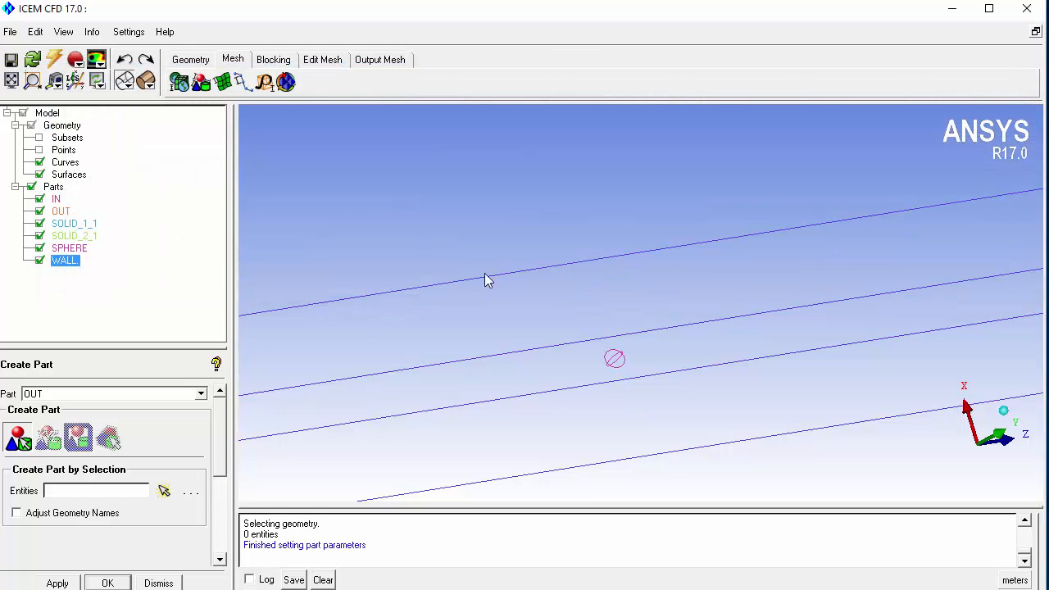
# Display the surfaces' tetra sizes and examine the size marker relative to the sphere and the surrounding pipe.
pyautogui.rightClick(71, 177)
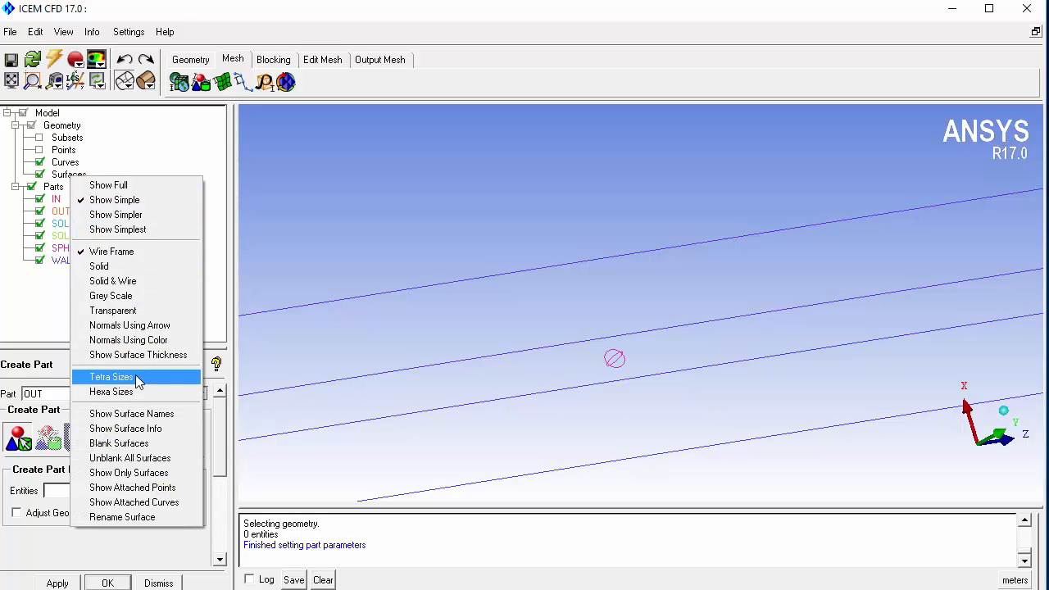
pyautogui.click(136, 379)
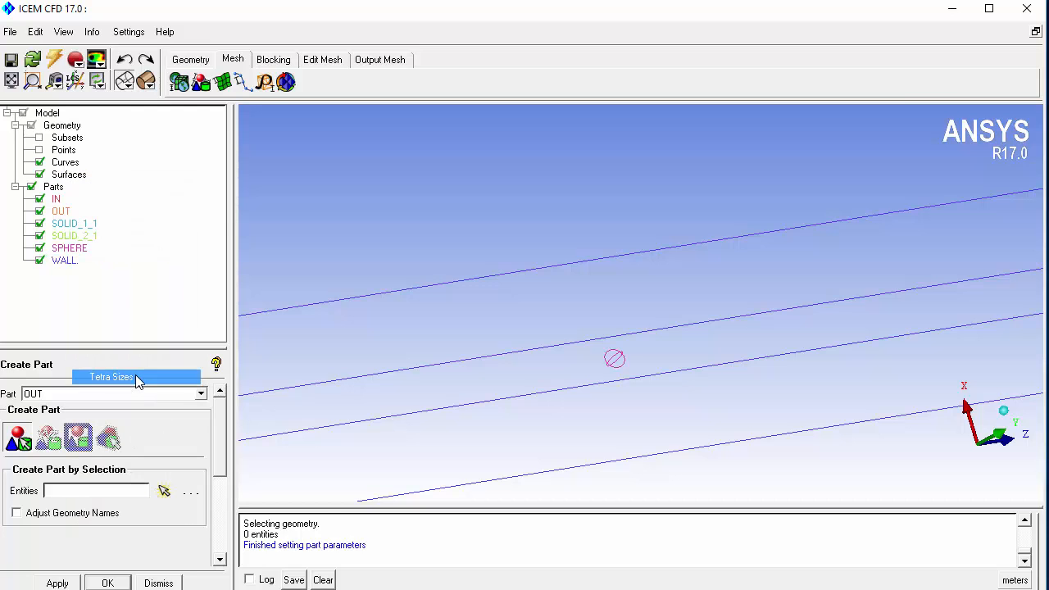
pyautogui.scroll(5, 571, 251)
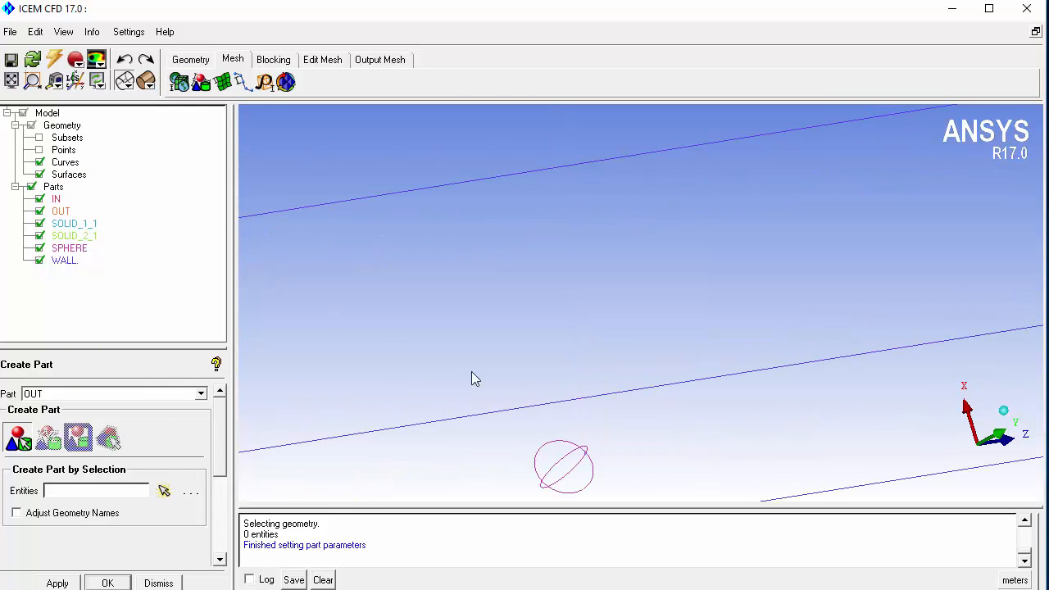
pyautogui.moveTo(564, 485); pyautogui.dragTo(558, 283, button='middle')
pyautogui.scroll(3, 545, 328)
pyautogui.moveTo(511, 160); pyautogui.dragTo(585, 294, button='middle')
pyautogui.scroll(3, 584, 155)
pyautogui.moveTo(569, 393); pyautogui.dragTo(499, 273, button='right')
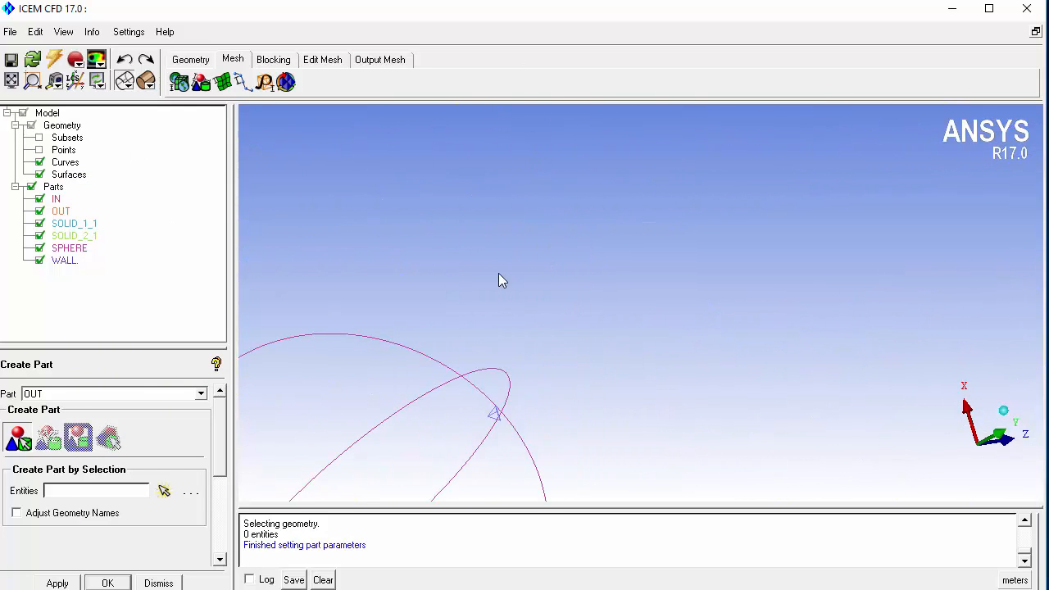
pyautogui.moveTo(498, 273); pyautogui.dragTo(620, 148, button='middle')
pyautogui.moveTo(553, 461); pyautogui.dragTo(528, 311, button='right')
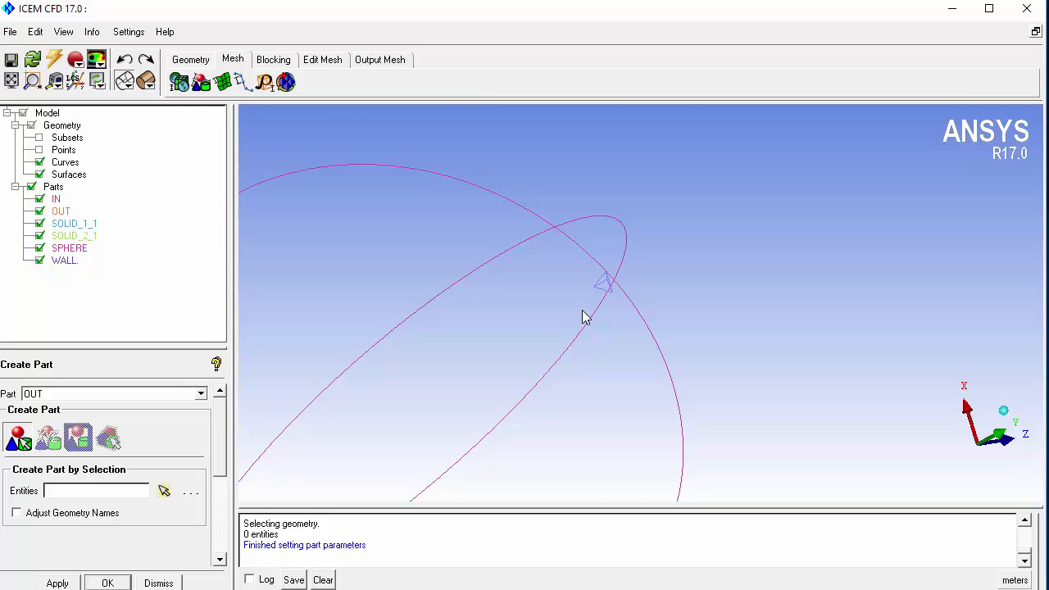
pyautogui.moveTo(605, 254); pyautogui.dragTo(529, 319, button='right')
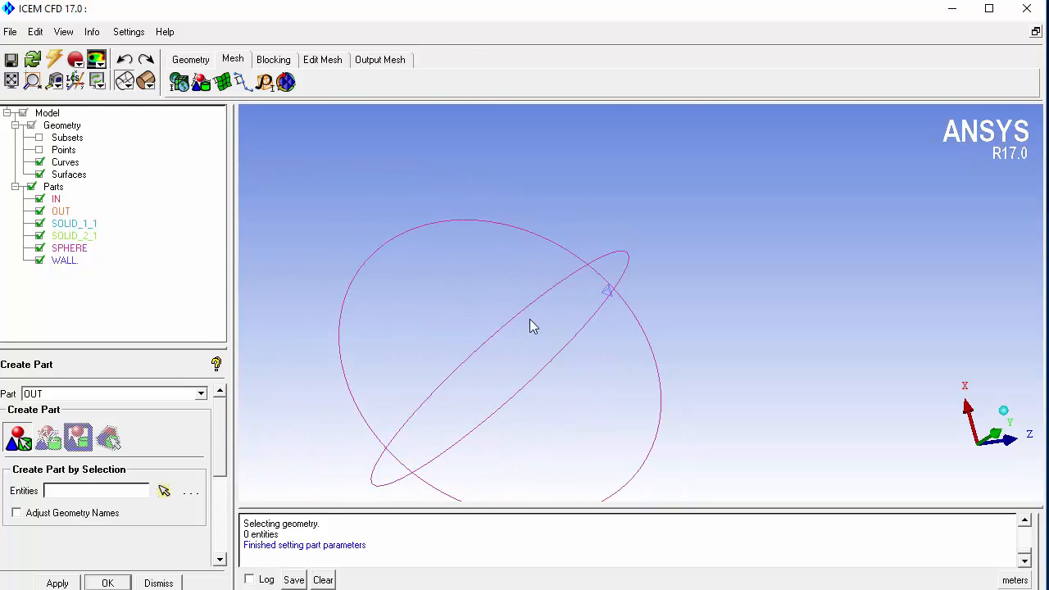
pyautogui.moveTo(530, 319); pyautogui.dragTo(667, 502)
pyautogui.moveTo(667, 508); pyautogui.dragTo(601, 418, button='right')
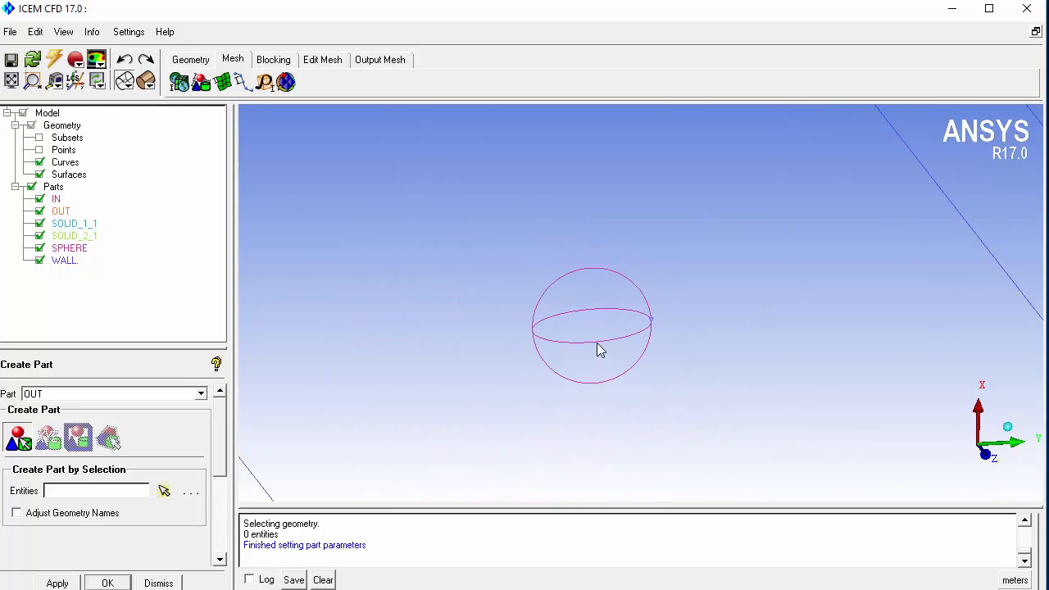
pyautogui.moveTo(598, 350); pyautogui.dragTo(617, 386, button='right')
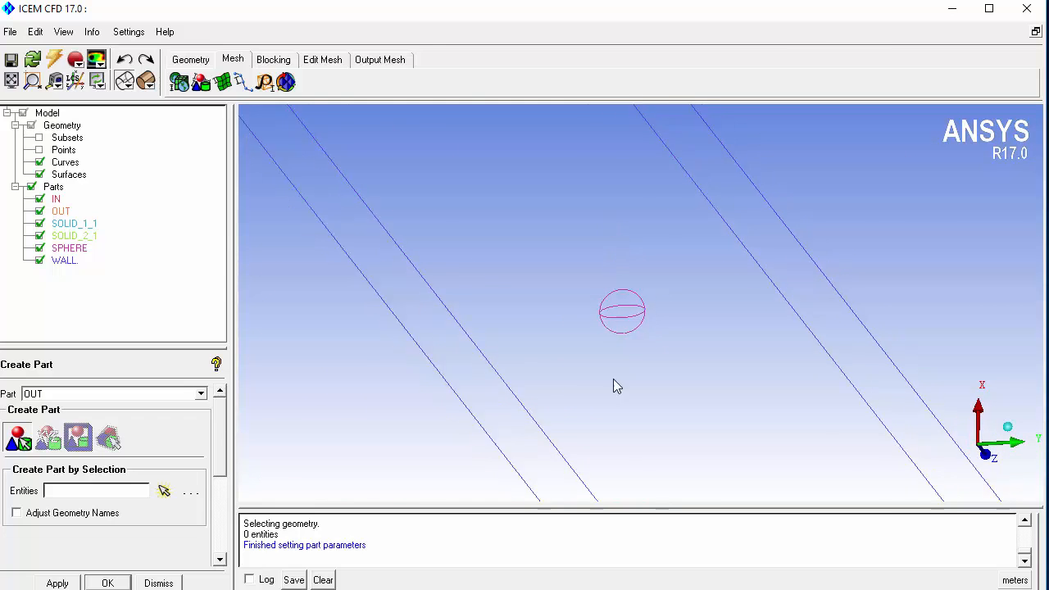
pyautogui.moveTo(617, 386); pyautogui.dragTo(506, 346)
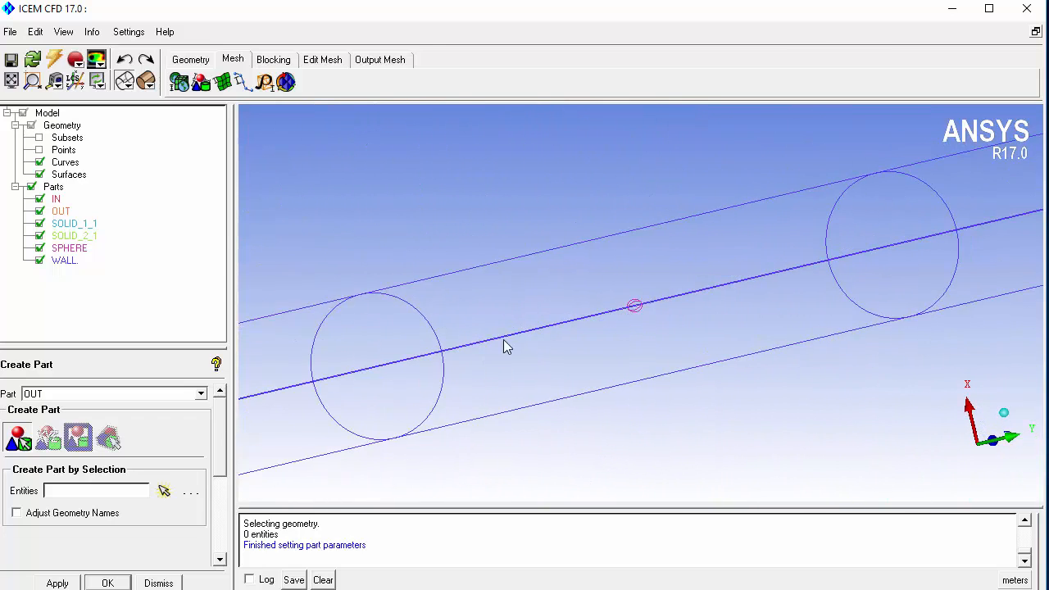
# Turn on the display of the geometry's points and bring the pipe's inlet end into view.
pyautogui.moveTo(587, 355); pyautogui.dragTo(585, 329, button='right')
pyautogui.moveTo(584, 330); pyautogui.dragTo(516, 375)
pyautogui.moveTo(516, 375); pyautogui.dragTo(472, 286, button='right')
pyautogui.moveTo(472, 287); pyautogui.dragTo(446, 323)
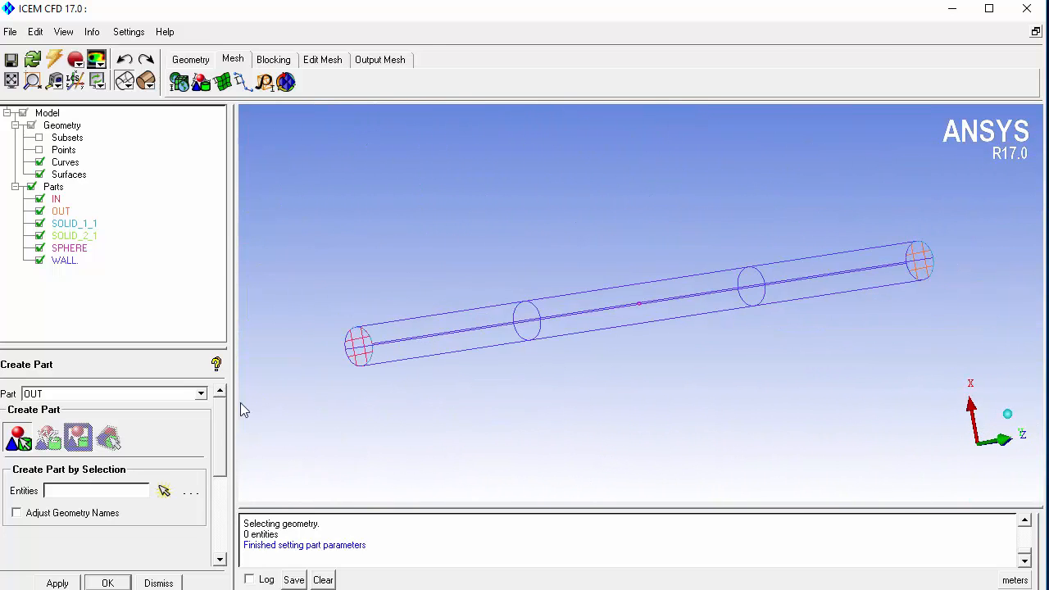
pyautogui.moveTo(392, 246); pyautogui.dragTo(457, 251)
pyautogui.moveTo(369, 197); pyautogui.dragTo(365, 249, button='right')
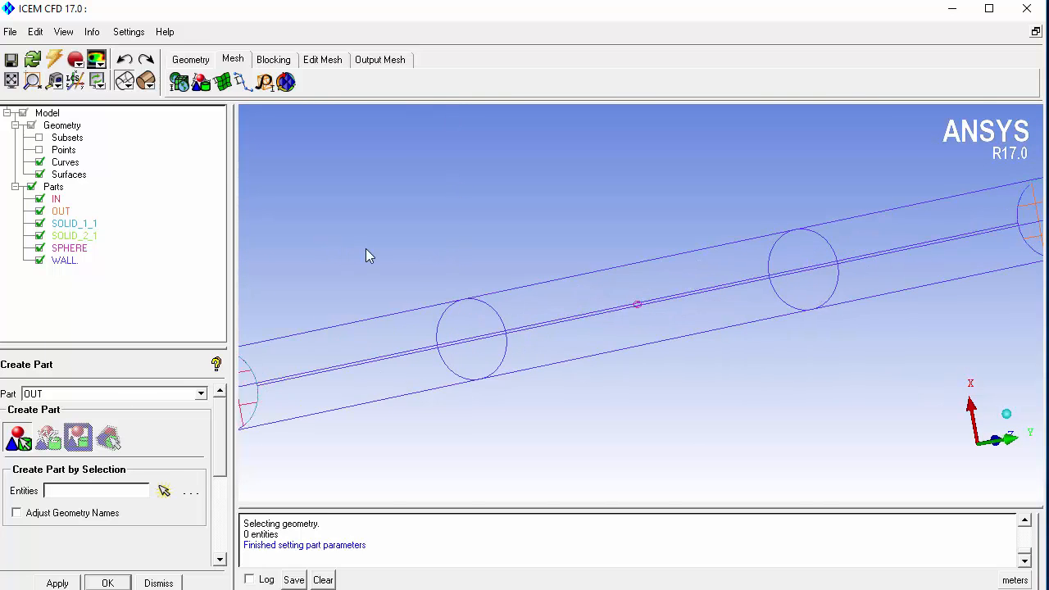
pyautogui.moveTo(365, 250); pyautogui.dragTo(455, 282)
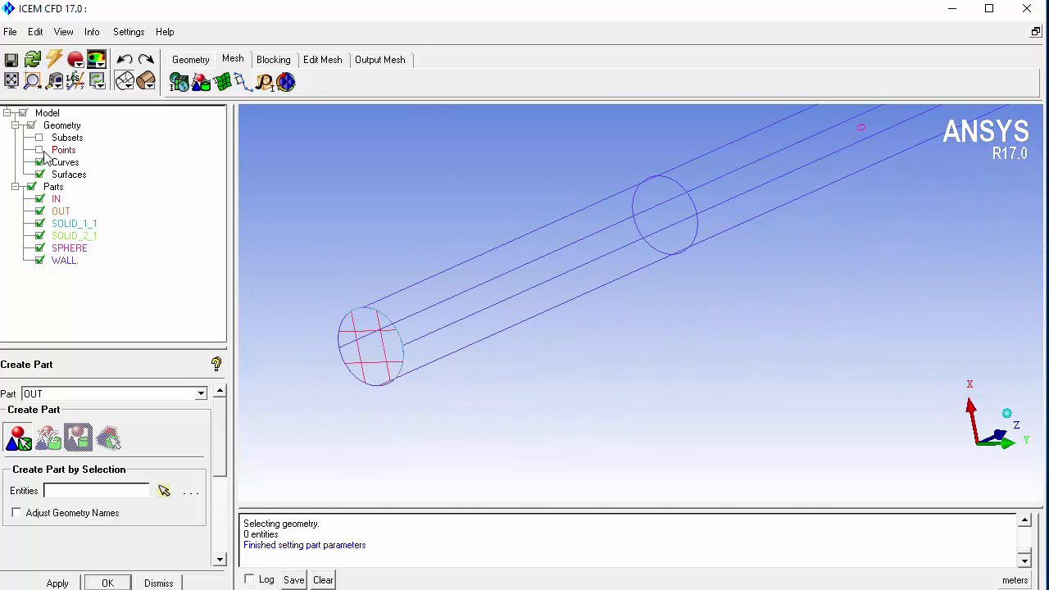
pyautogui.click(40, 151)
pyautogui.scroll(2, 278, 309)
# Create a point at curve parameter 0.5 on the lower edge of the pipe's inlet circle.
pyautogui.click(201, 60)
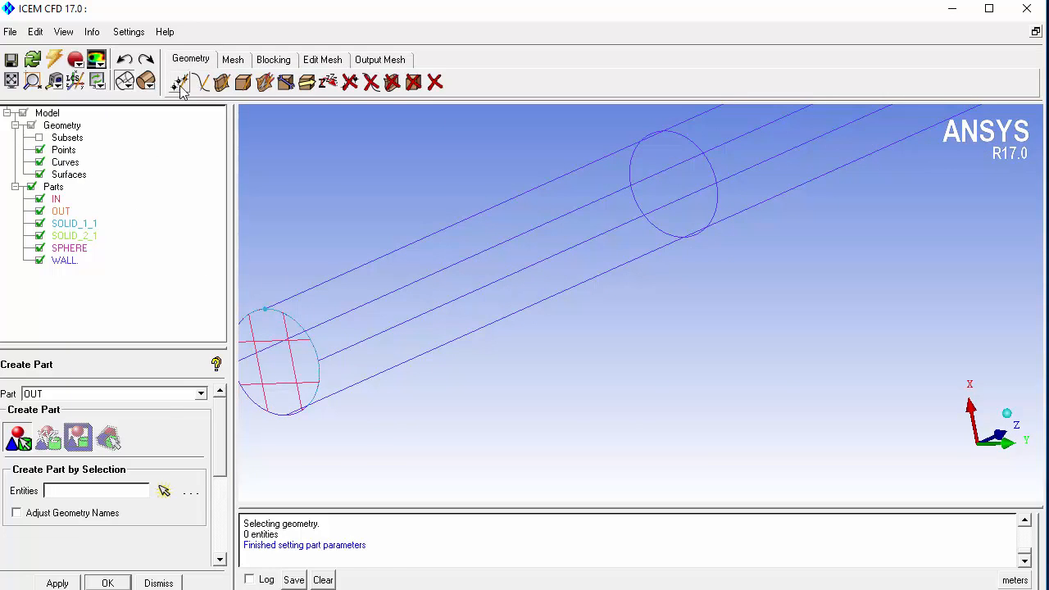
pyautogui.click(180, 85)
pyautogui.moveTo(220, 440); pyautogui.dragTo(221, 473)
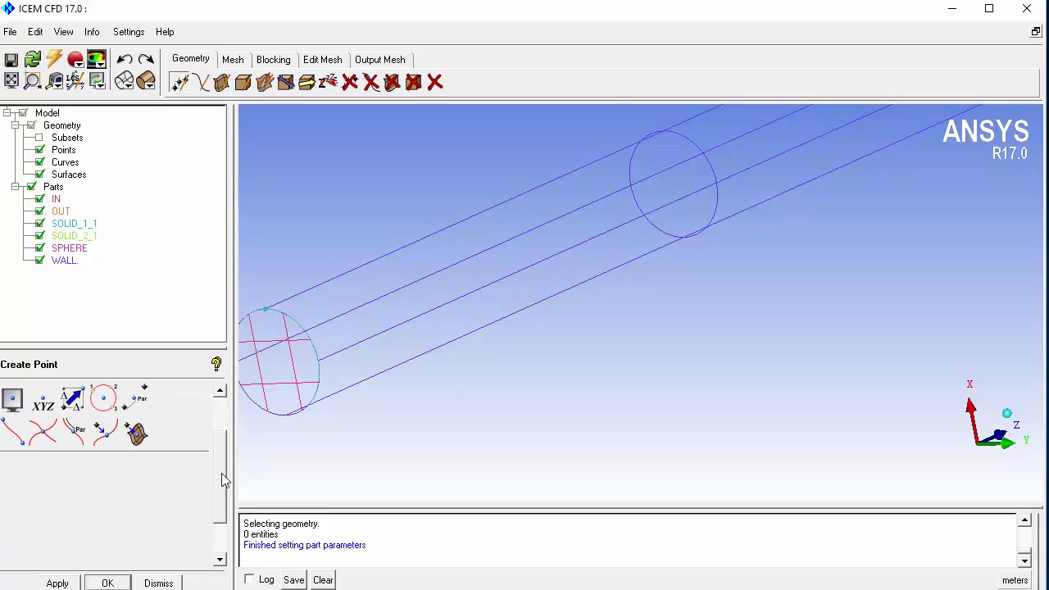
pyautogui.click(74, 430)
pyautogui.click(282, 416)
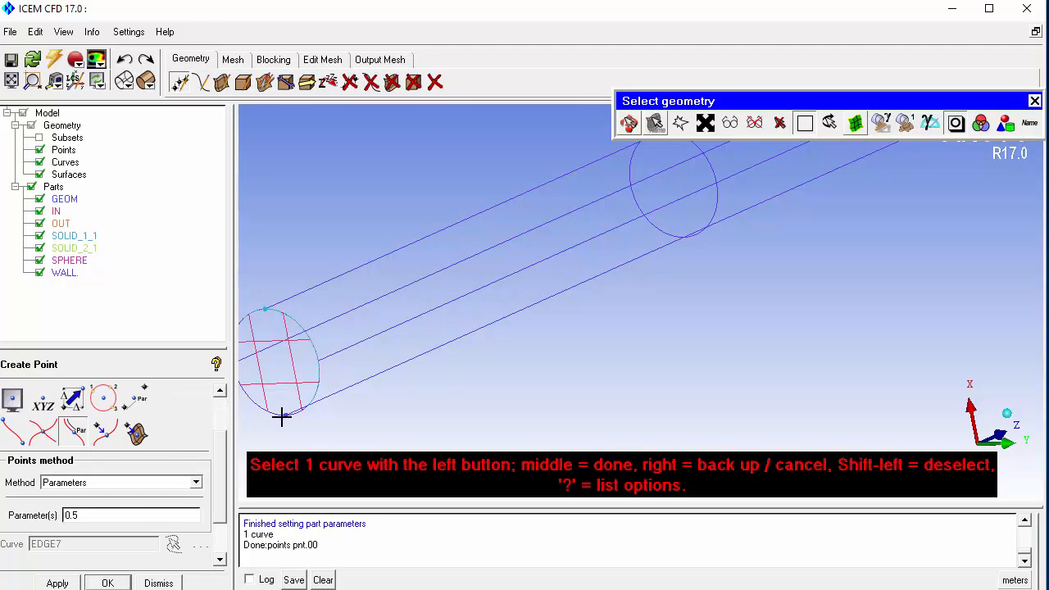
pyautogui.middleClick(282, 416)
# Create a point at curve parameter 0.5 on the lower edge of the pipe's outlet circle.
pyautogui.moveTo(445, 445); pyautogui.dragTo(246, 422)
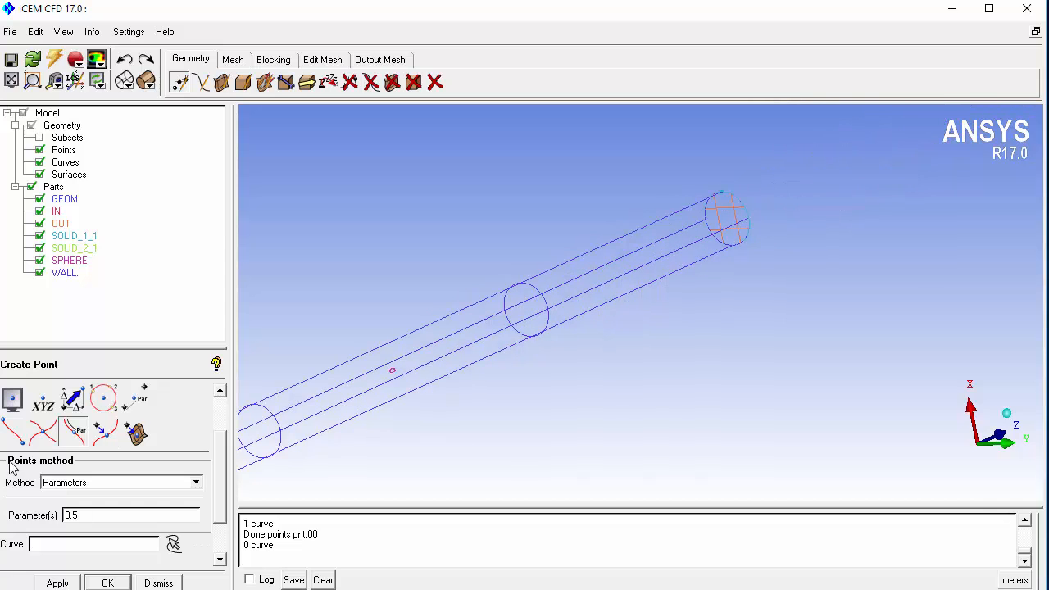
pyautogui.click(76, 436)
pyautogui.click(742, 246)
pyautogui.middleClick(742, 246)
pyautogui.moveTo(740, 262); pyautogui.dragTo(620, 305)
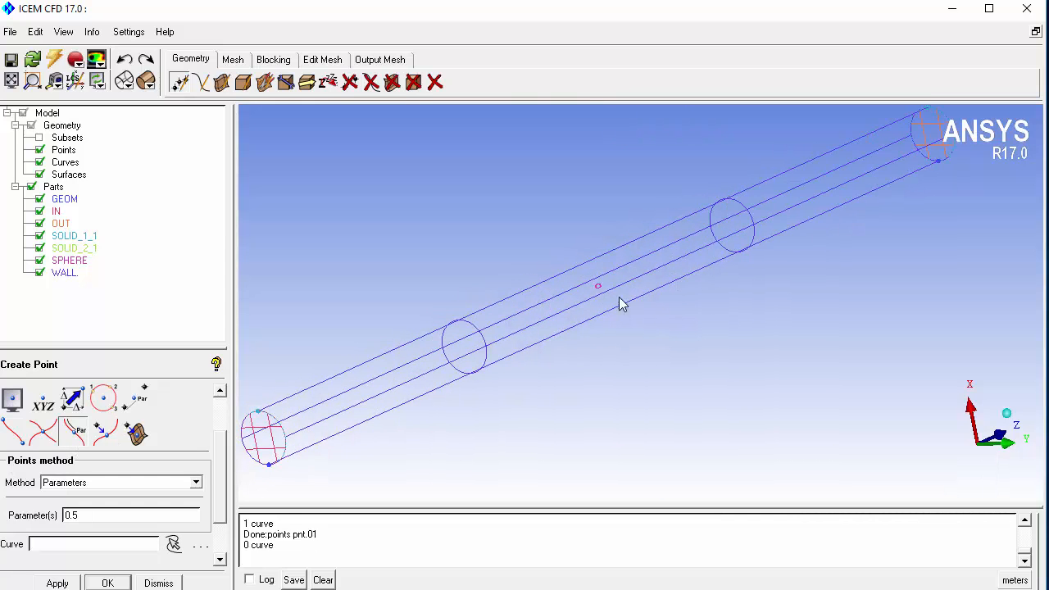
# Measure the inlet's diameter between the two opposite points on its circular edge.
pyautogui.click(56, 82)
pyautogui.click(364, 336)
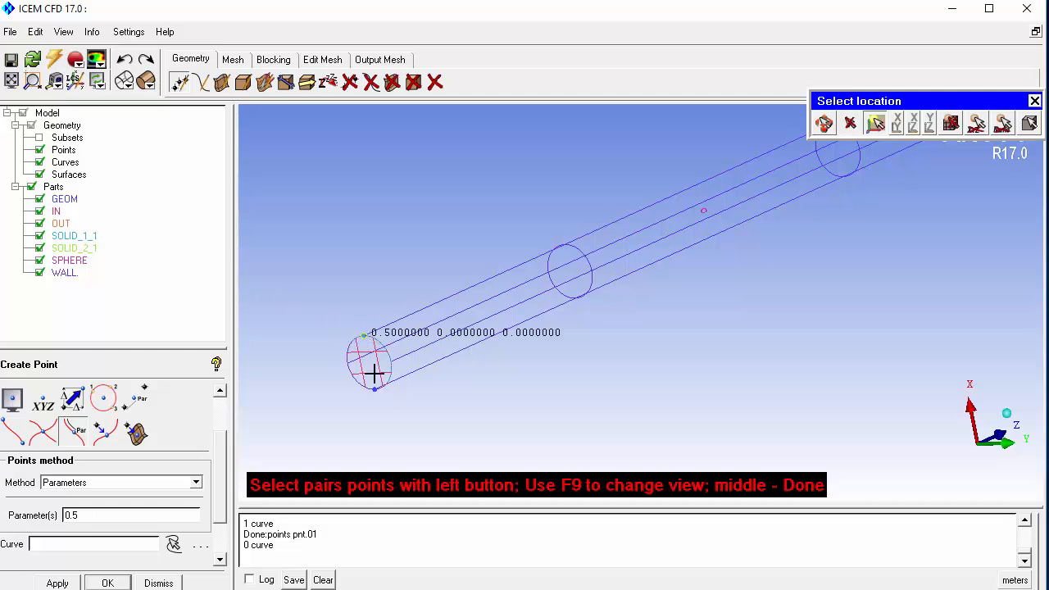
pyautogui.click(375, 387)
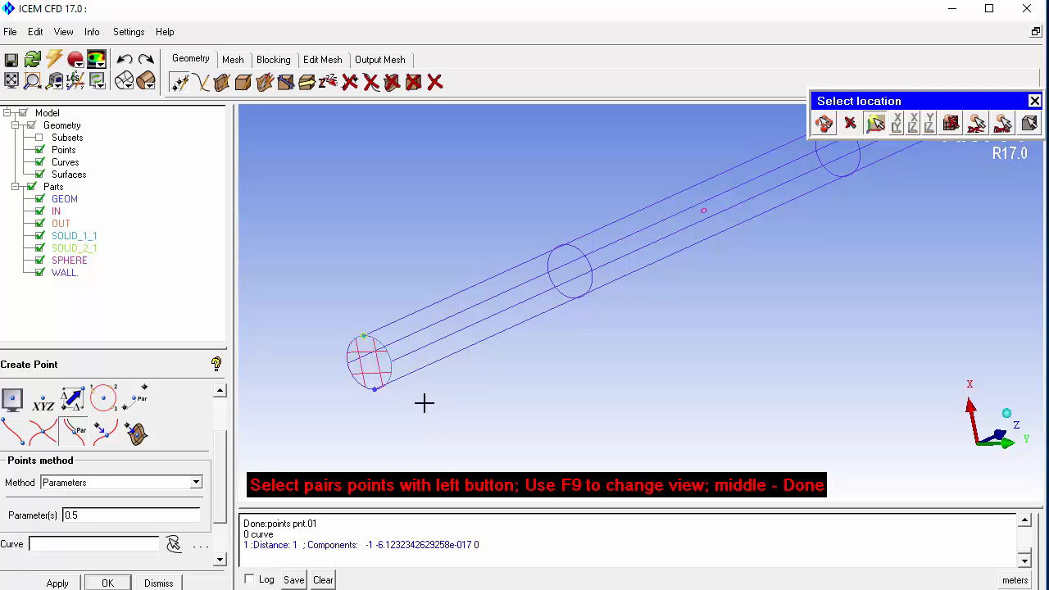
pyautogui.middleClick(425, 403)
pyautogui.moveTo(425, 403); pyautogui.dragTo(605, 351, button='middle')
pyautogui.scroll(3, 504, 313)
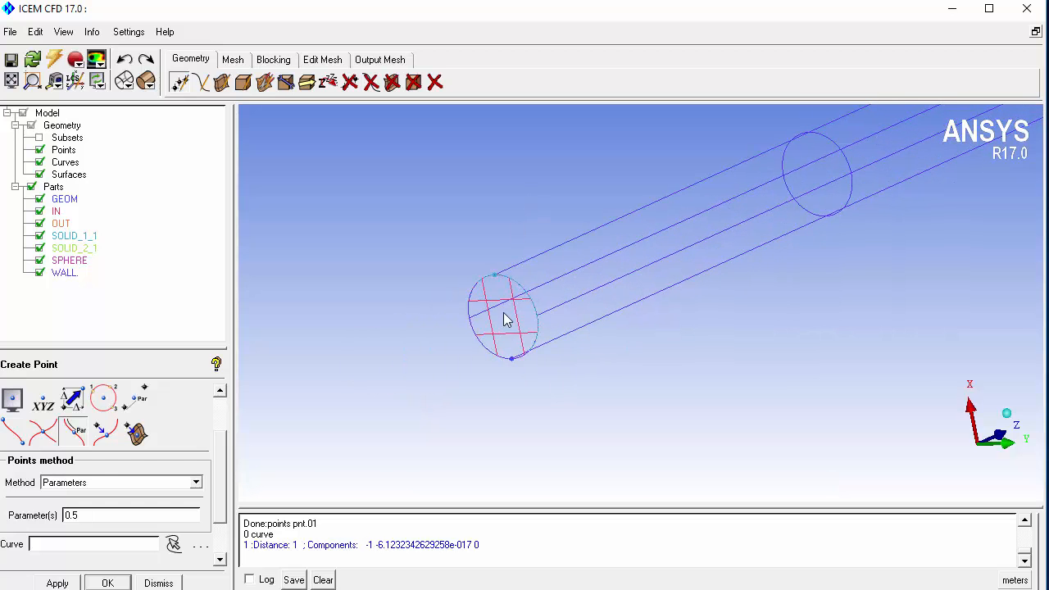
pyautogui.scroll(3, 505, 320)
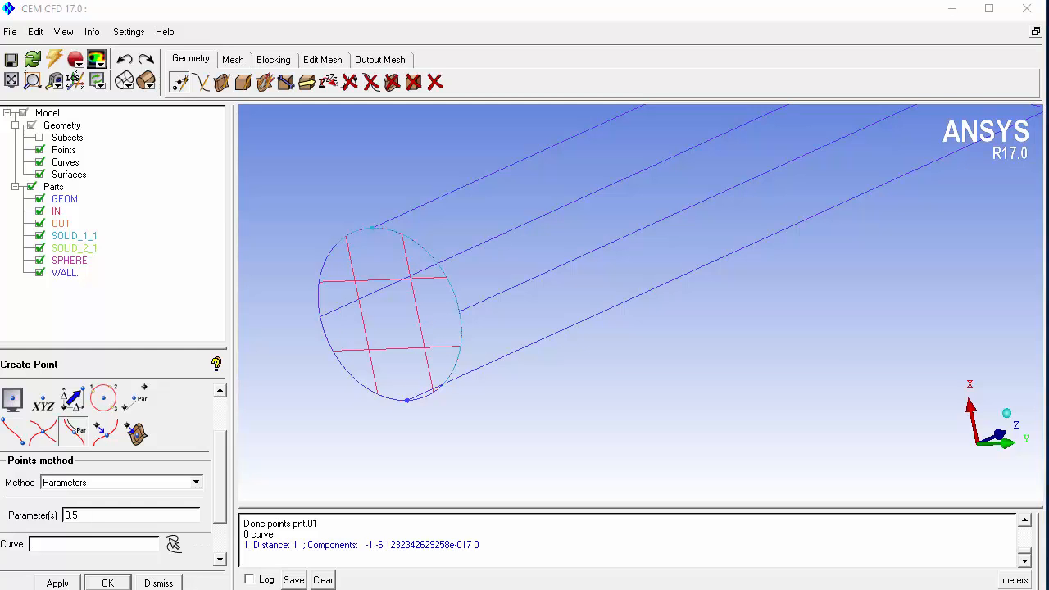
# Switch to Calculator, multiply 1 by 3.14, and divide the product by 40 to estimate the inlet's mesh size.
pyautogui.click(158, 587)
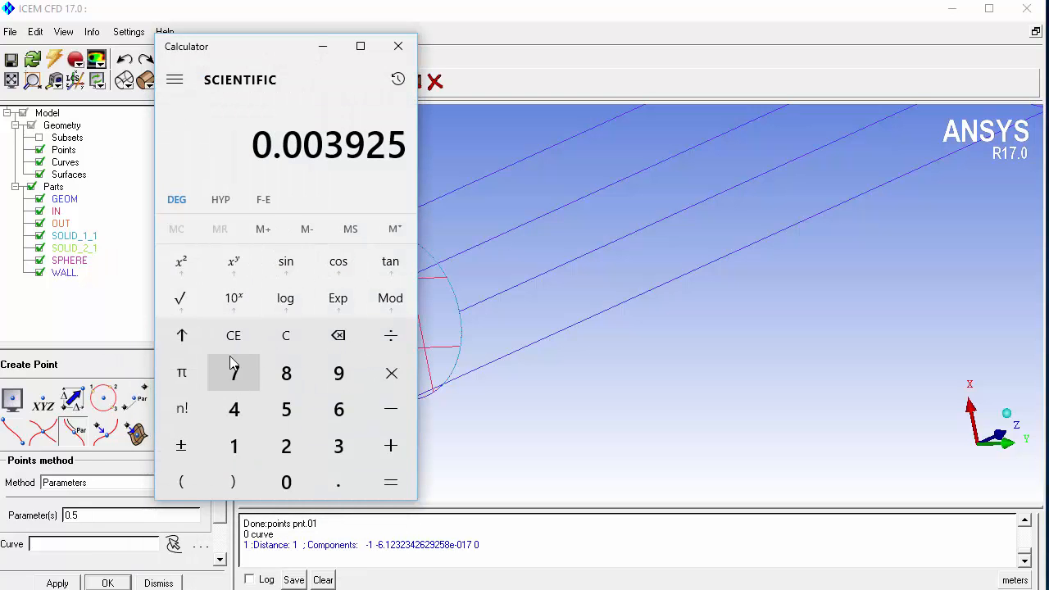
pyautogui.click(284, 346)
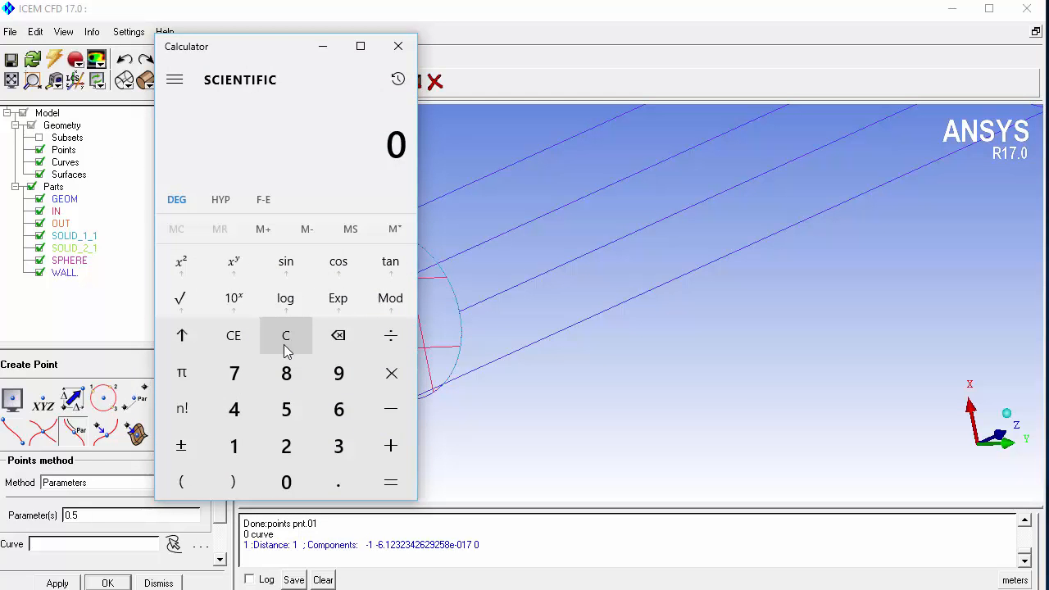
pyautogui.press('4')
pyautogui.click(286, 350)
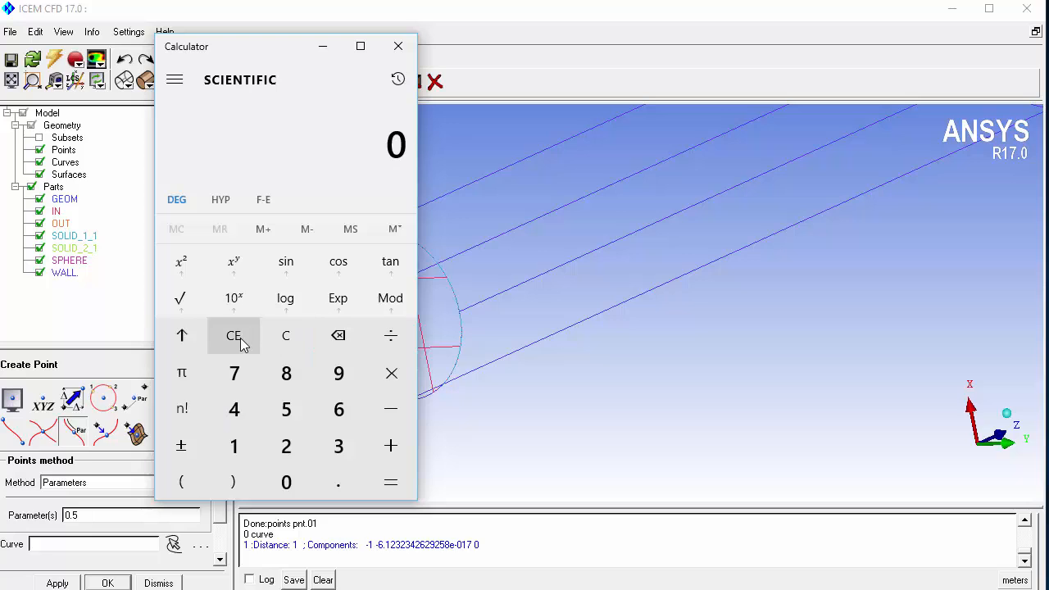
pyautogui.press('1')
pyautogui.press('*')
pyautogui.write('3.14')
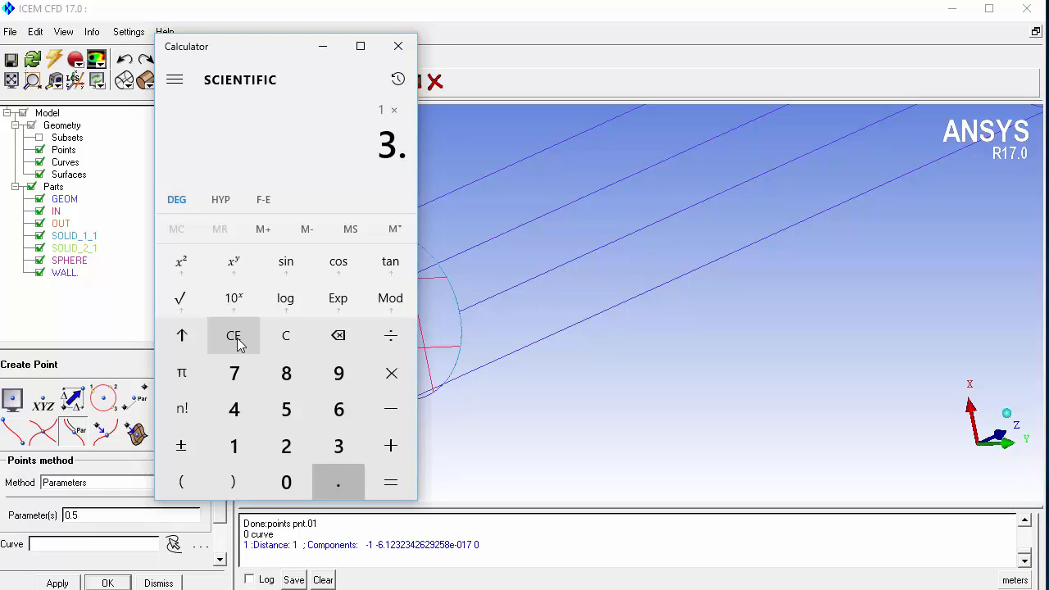
pyautogui.press('Return')
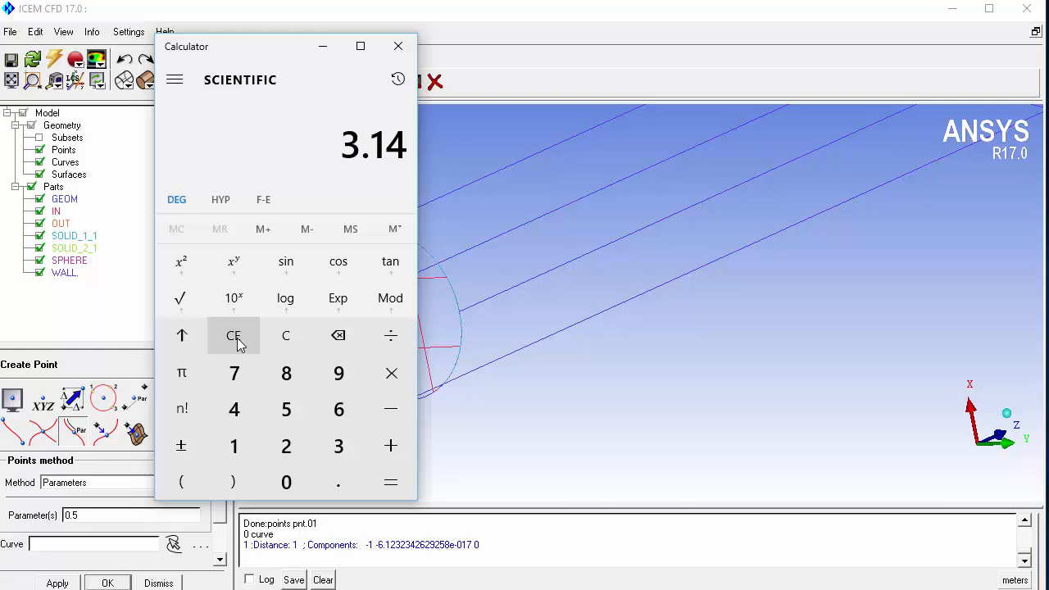
pyautogui.press('/')
pyautogui.write('40')
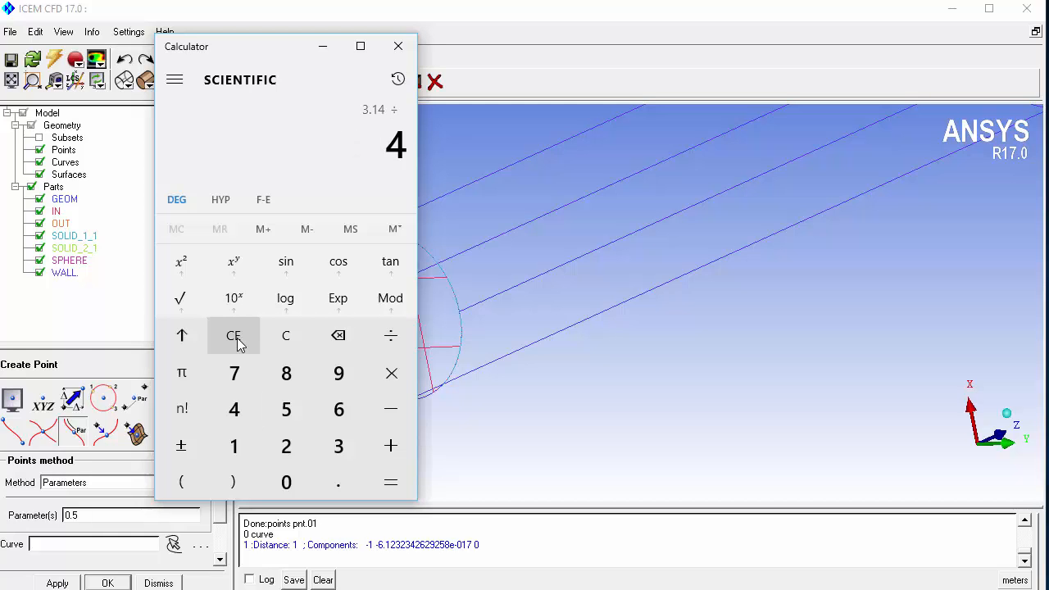
pyautogui.press('Return')
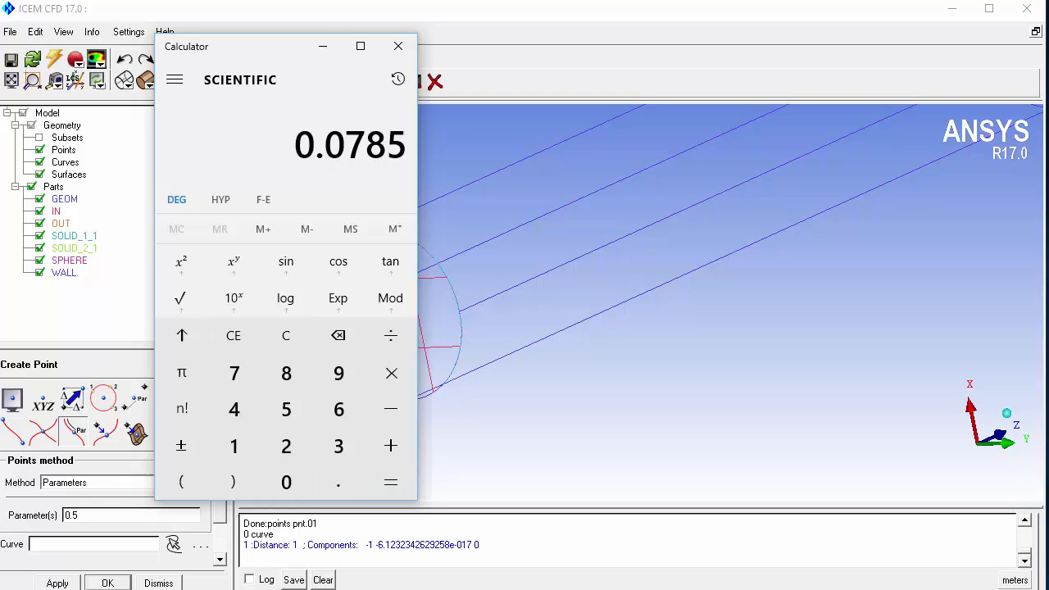
pyautogui.click(331, 53)
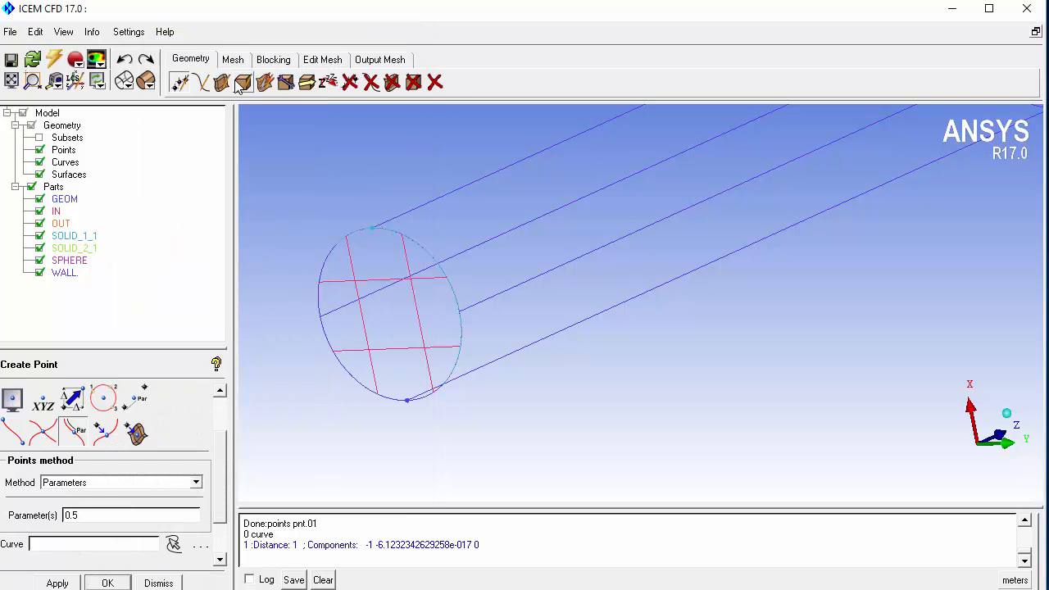
# Set the IN part's maximum mesh size to 0.08 in Part Mesh Setup.
pyautogui.click(233, 59)
pyautogui.click(201, 82)
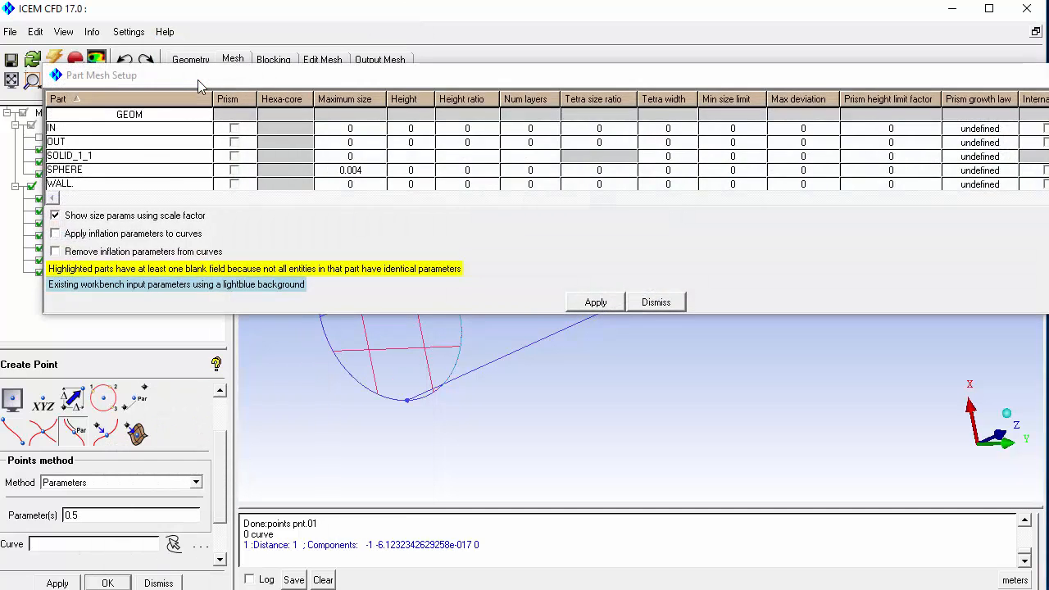
pyautogui.doubleClick(353, 128)
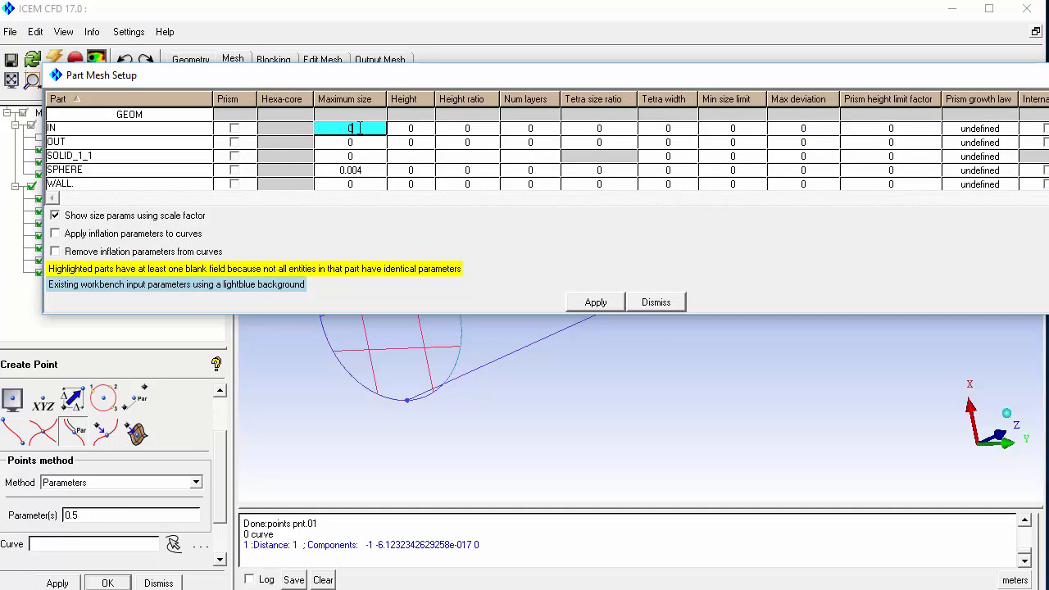
pyautogui.write('.00')
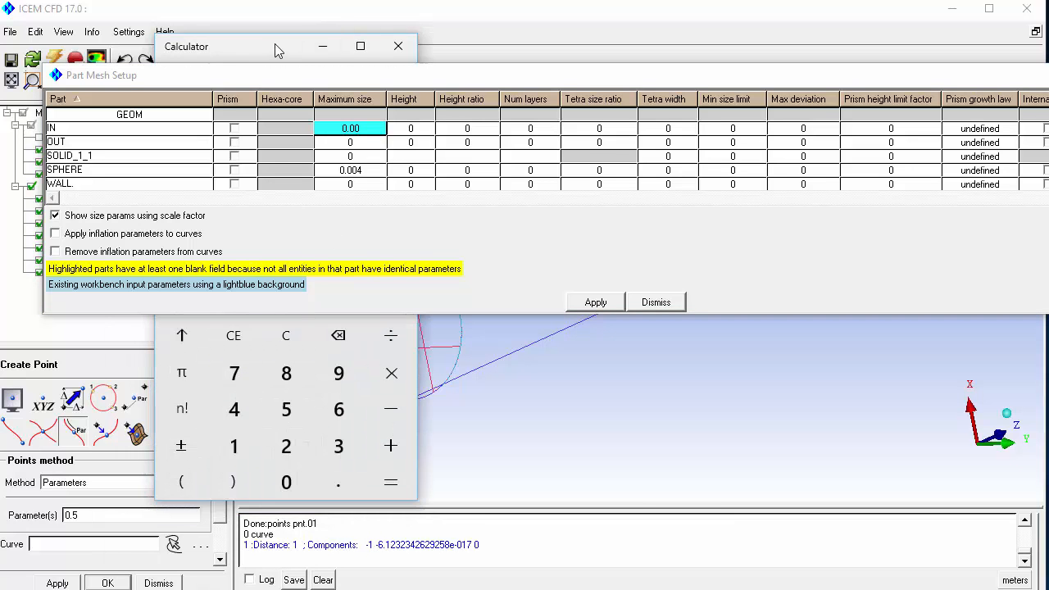
pyautogui.moveTo(274, 44); pyautogui.dragTo(497, 405)
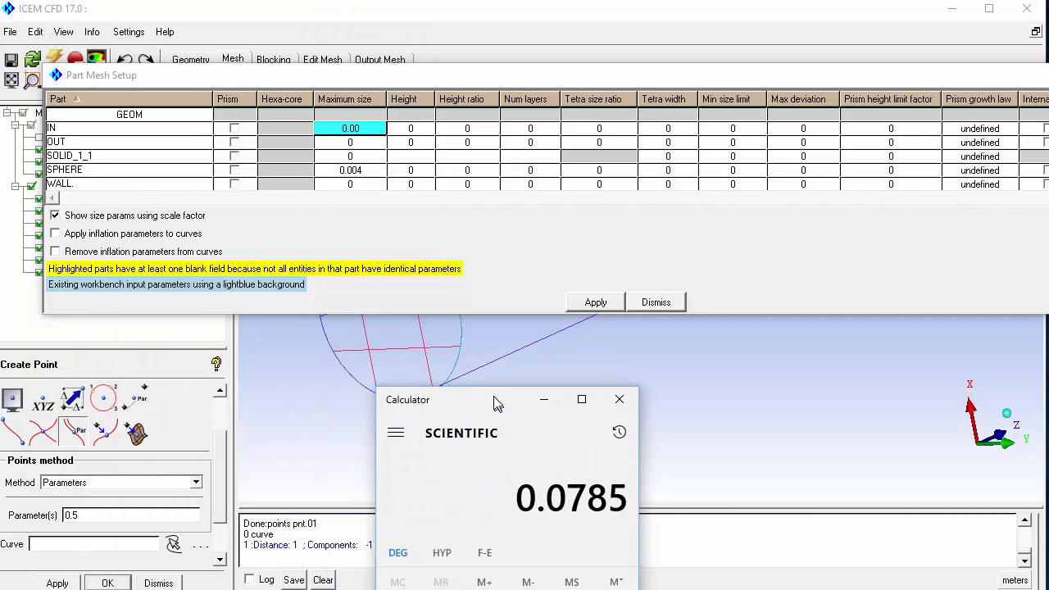
pyautogui.click(376, 127)
pyautogui.press('BackSpace')
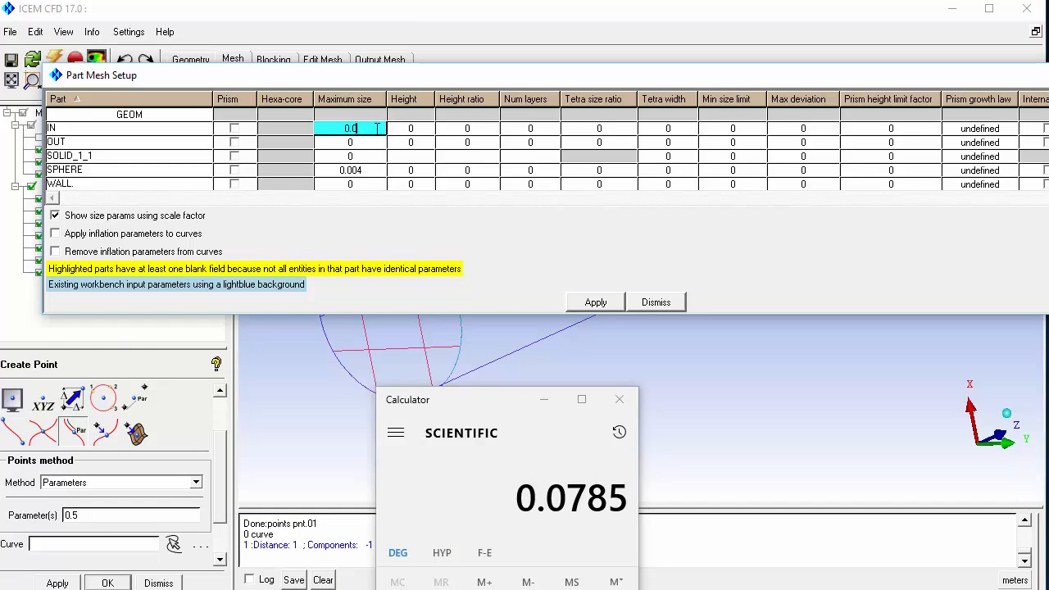
pyautogui.write('5')
pyautogui.press('Return')
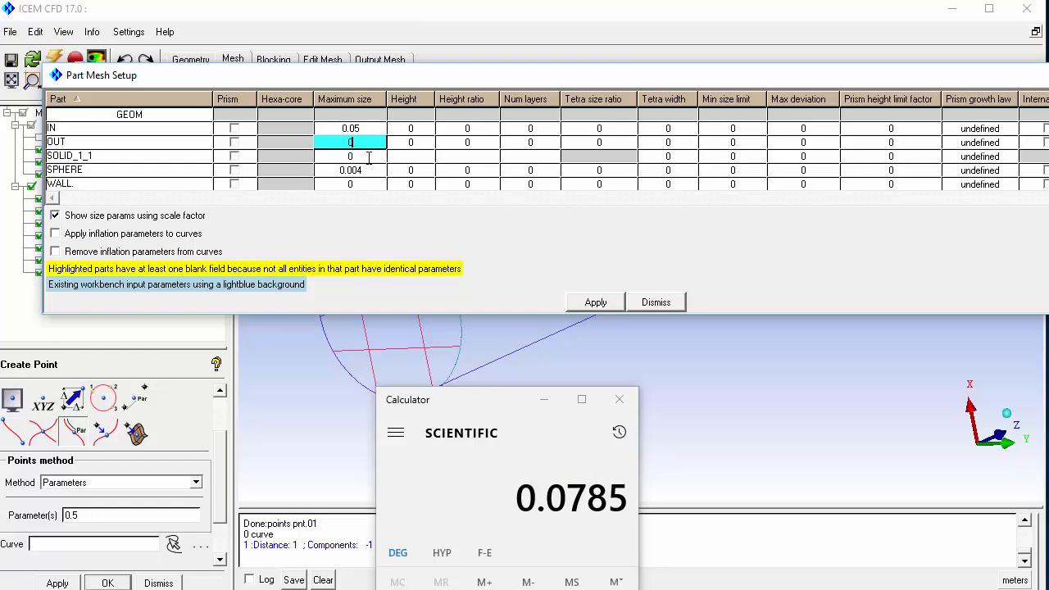
pyautogui.click(372, 129)
pyautogui.press('BackSpace')
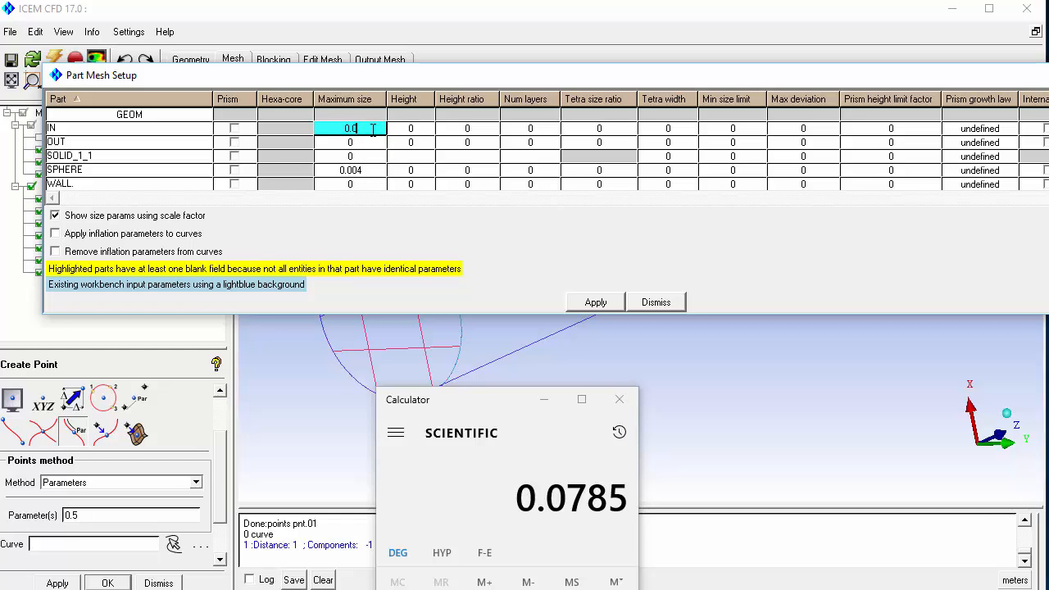
pyautogui.write('8')
# Set the OUT part's maximum mesh size to 0.08, apply the part sizes, and check the size marker on the inlet.
pyautogui.click(365, 144)
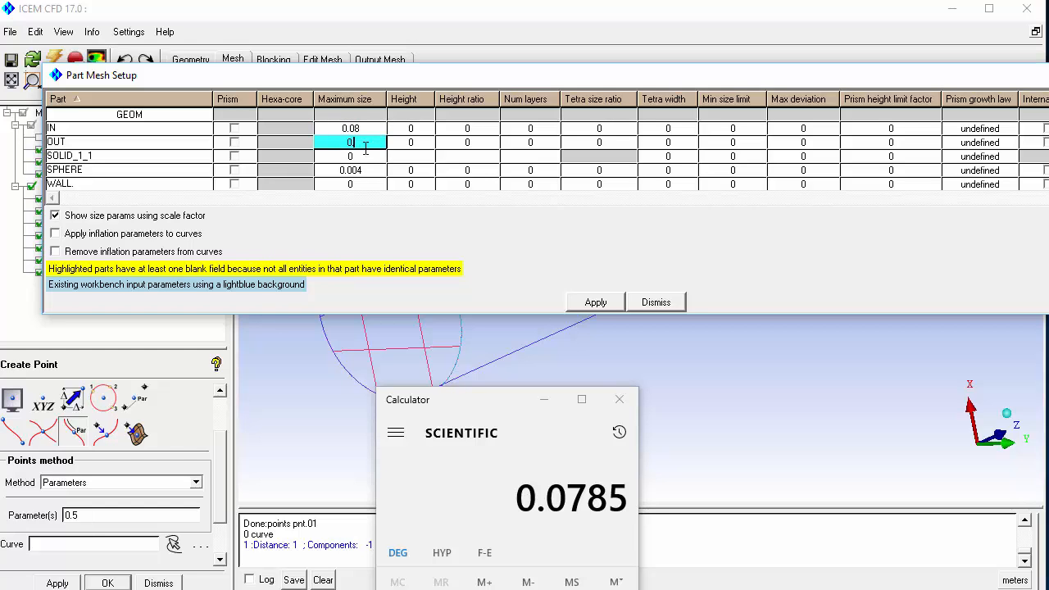
pyautogui.write('.08')
pyautogui.click(596, 303)
pyautogui.click(656, 302)
pyautogui.click(447, 210)
pyautogui.scroll(6, 447, 210)
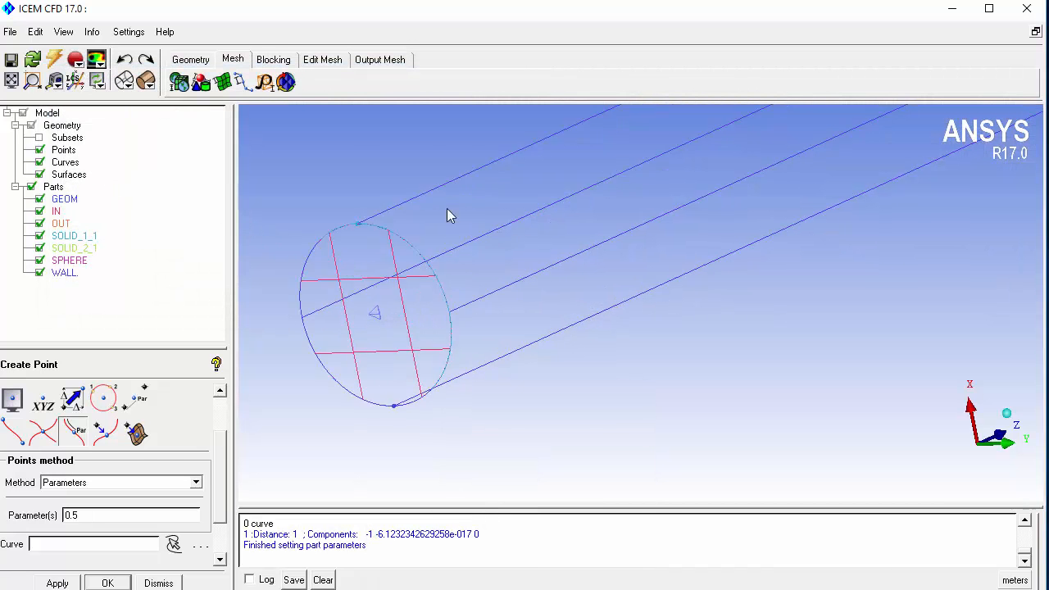
pyautogui.moveTo(413, 221); pyautogui.dragTo(707, 212, button='middle')
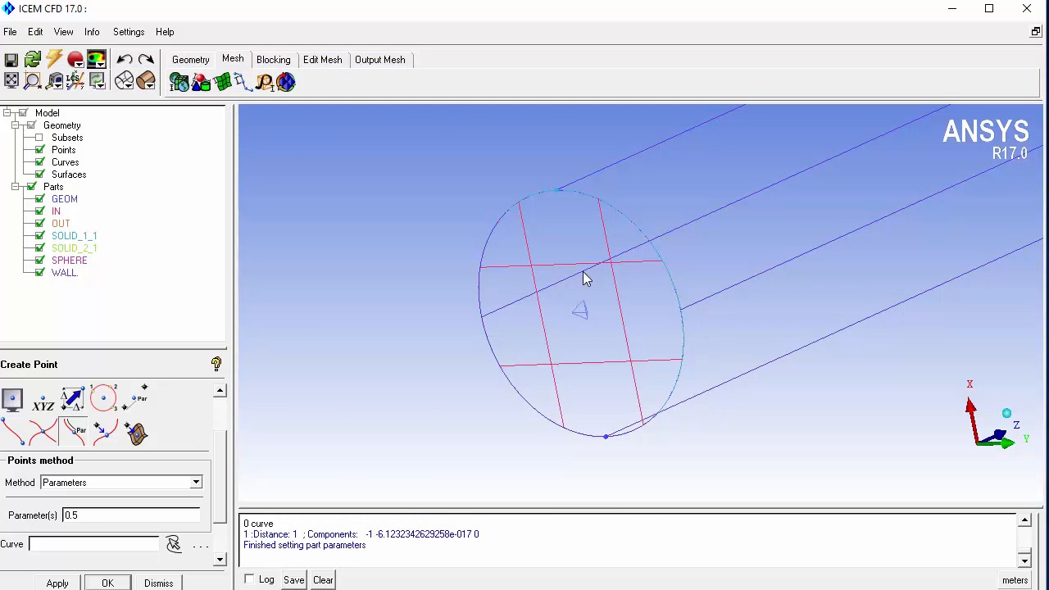
pyautogui.scroll(-10, 645, 413)
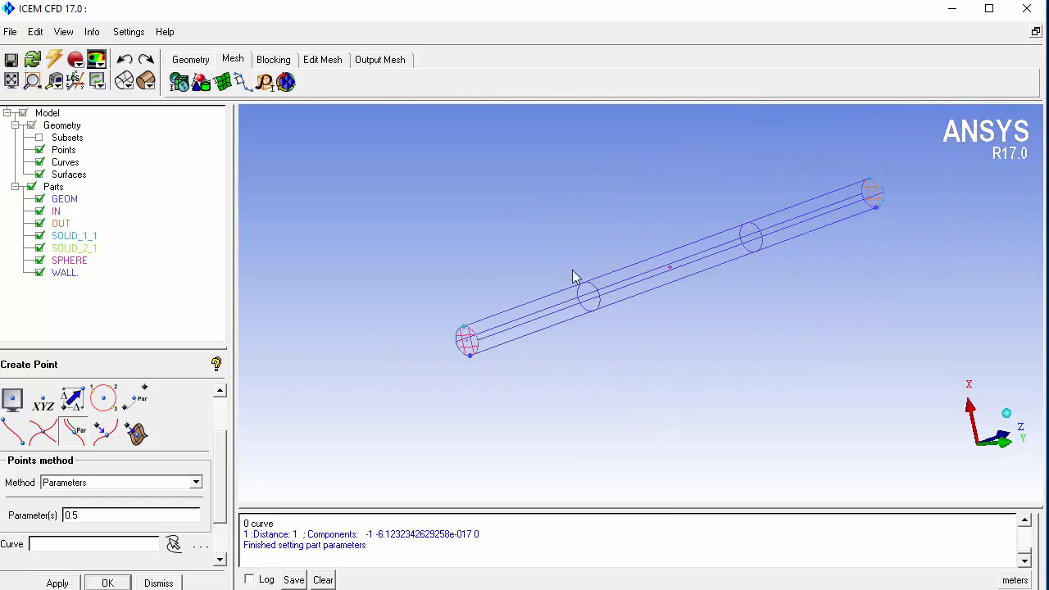
# Switch to Calculator and divide 20 by 100 to estimate a mesh size along the pipe's length.
pyautogui.moveTo(572, 277); pyautogui.dragTo(644, 342)
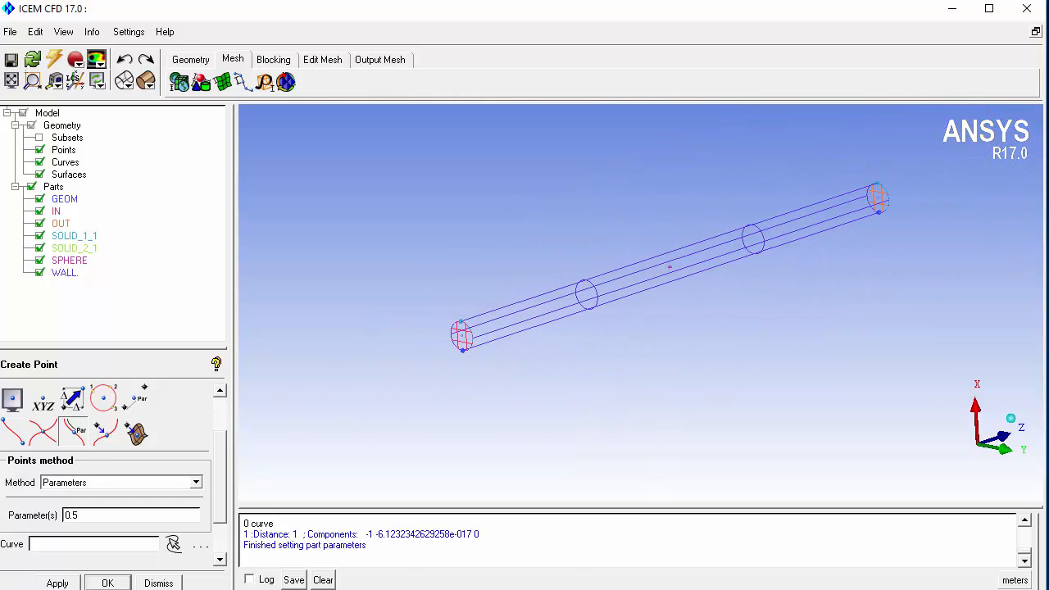
pyautogui.hotkey('alt', 'Tab')
pyautogui.moveTo(500, 407); pyautogui.dragTo(138, 125)
pyautogui.write('20')
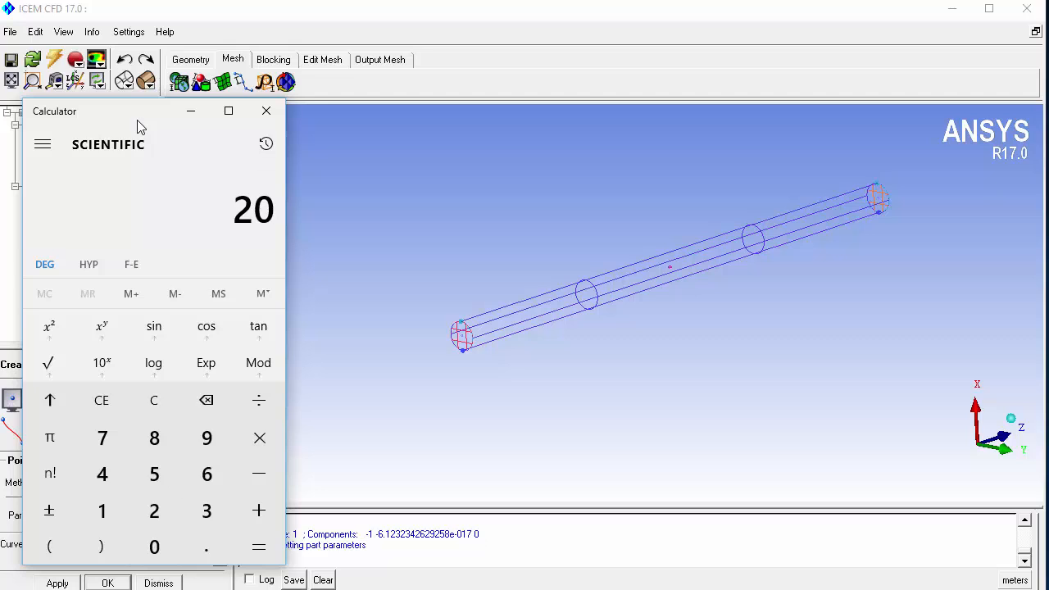
pyautogui.press('/')
pyautogui.write('8')
pyautogui.press('BackSpace')
pyautogui.write('100')
pyautogui.press('Return')
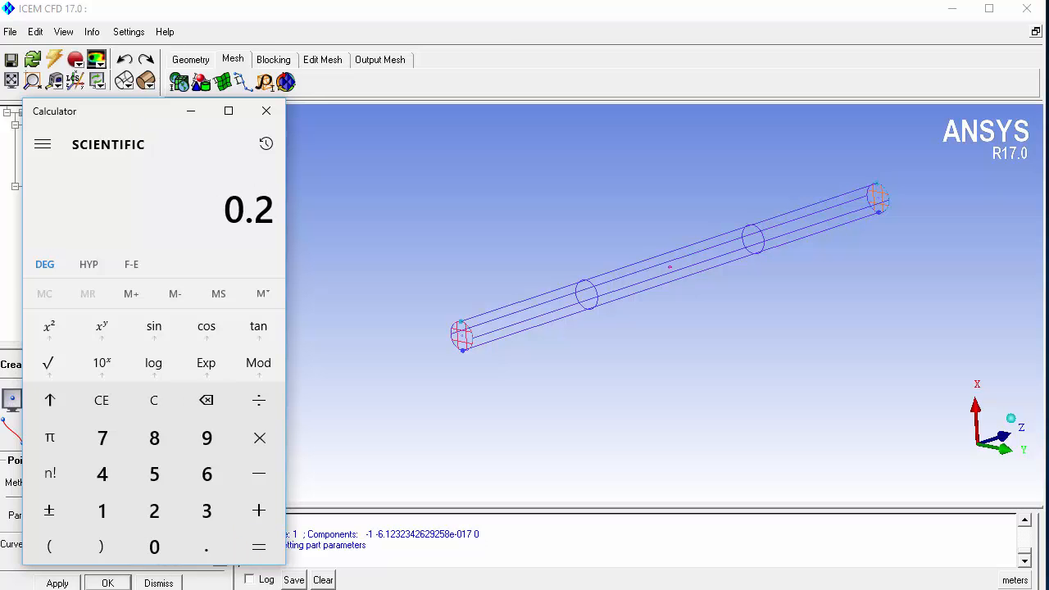
# Set the WALL part's maximum mesh size to 0.2 in Part Mesh Setup, apply the part sizes, and close the setup.
pyautogui.click(201, 82)
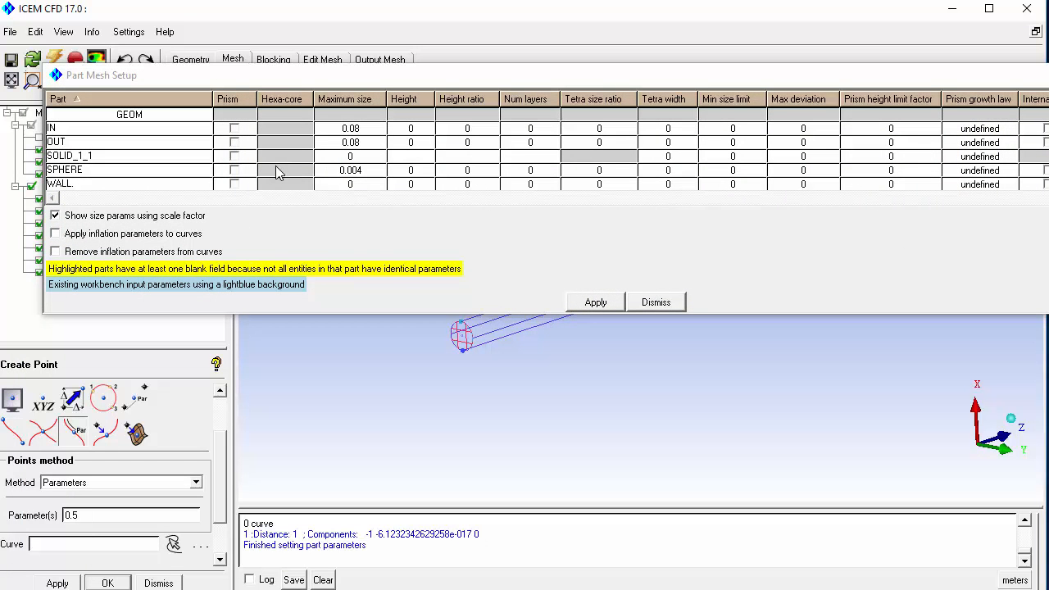
pyautogui.click(350, 185)
pyautogui.write('0.2')
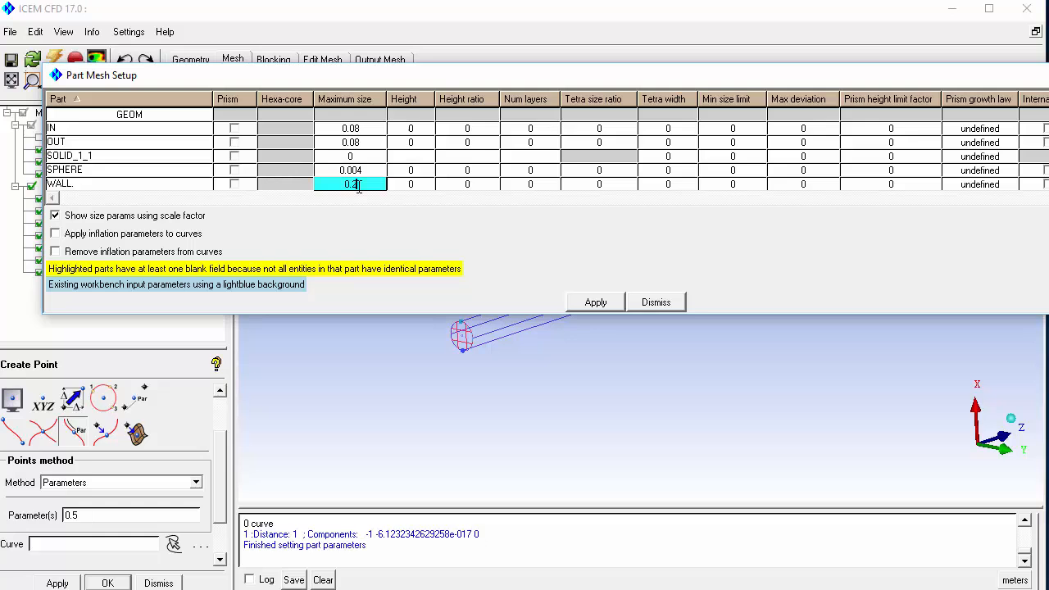
pyautogui.press('Return')
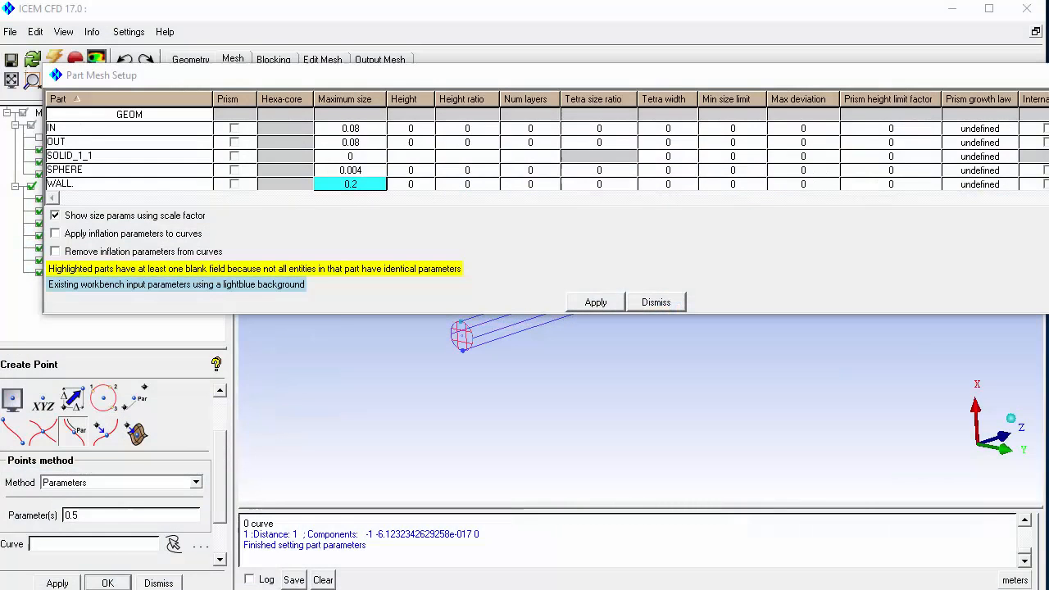
pyautogui.click(588, 303)
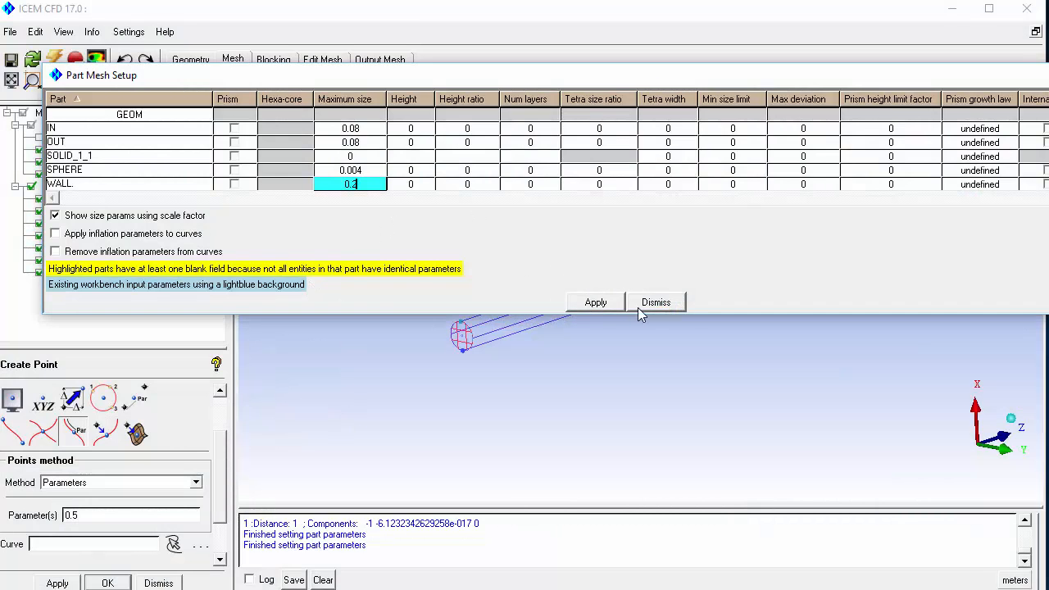
pyautogui.click(648, 304)
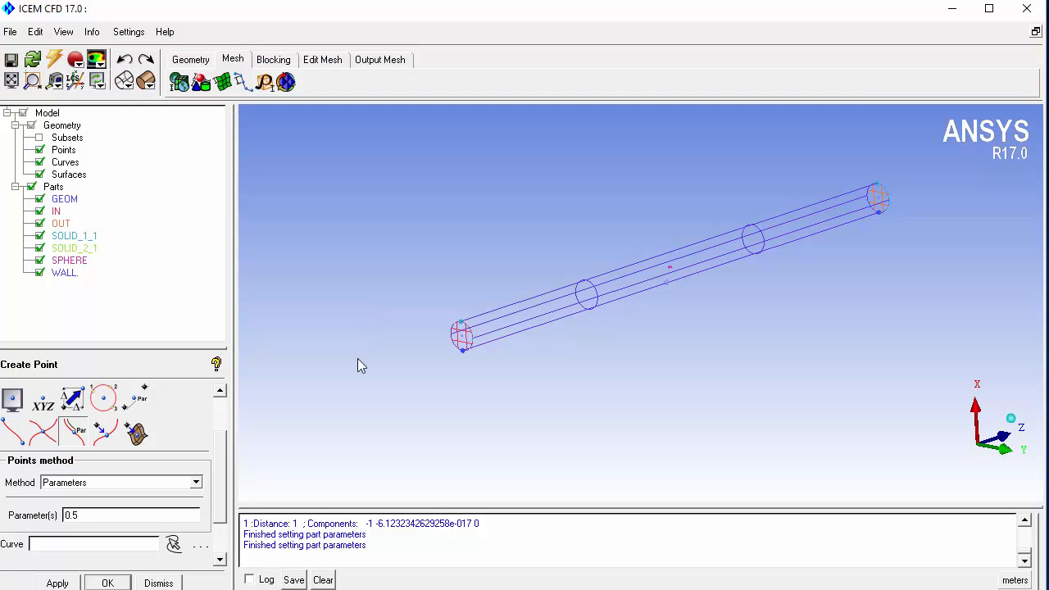
# Compute the Tetra/Mixed volume mesh of the pipe with the Robust (Octree) method.
pyautogui.scroll(5, 358, 363)
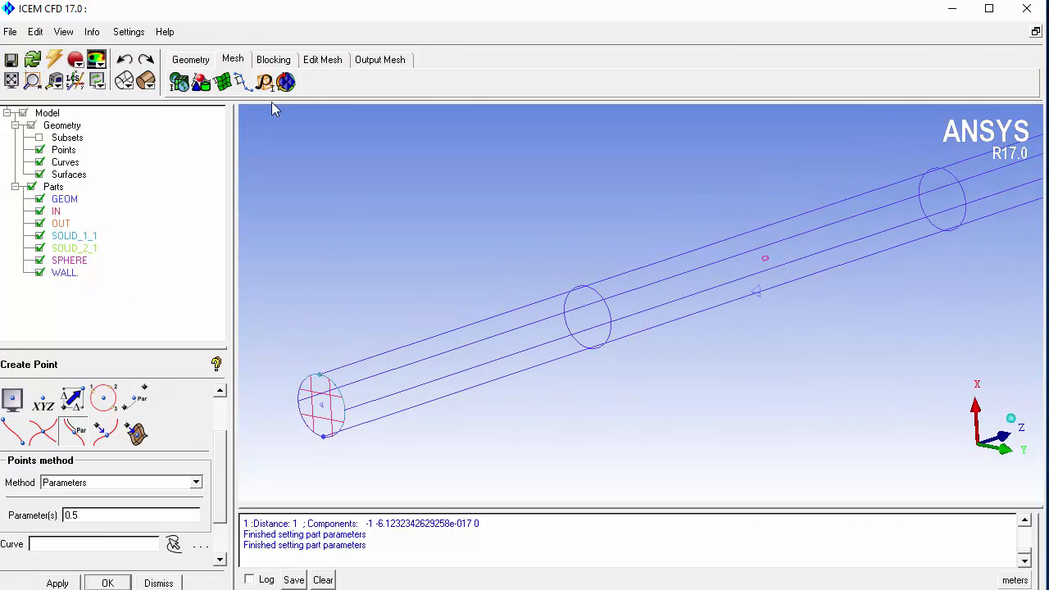
pyautogui.click(285, 82)
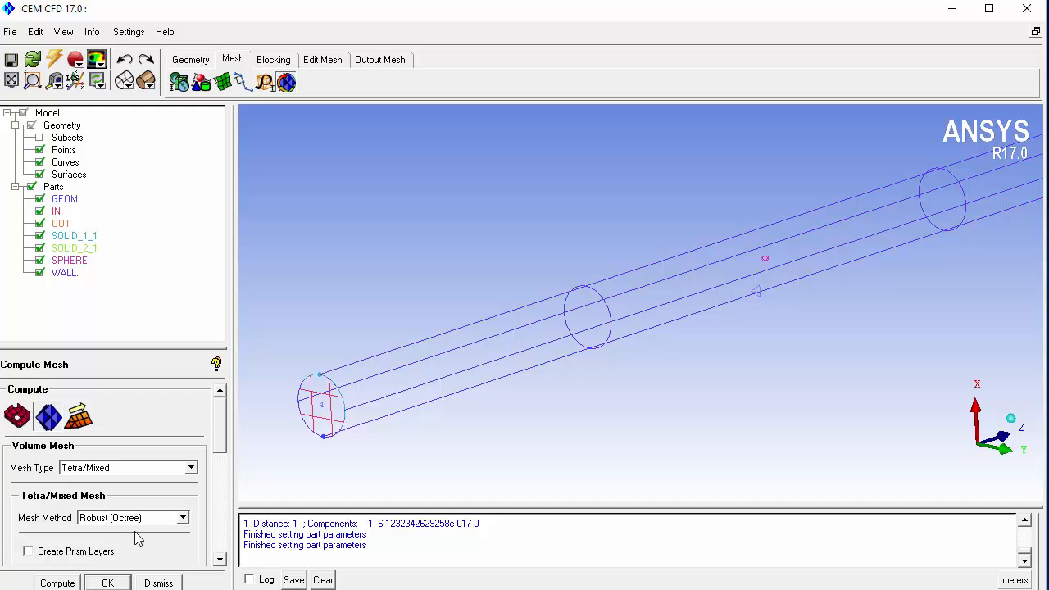
pyautogui.click(58, 583)
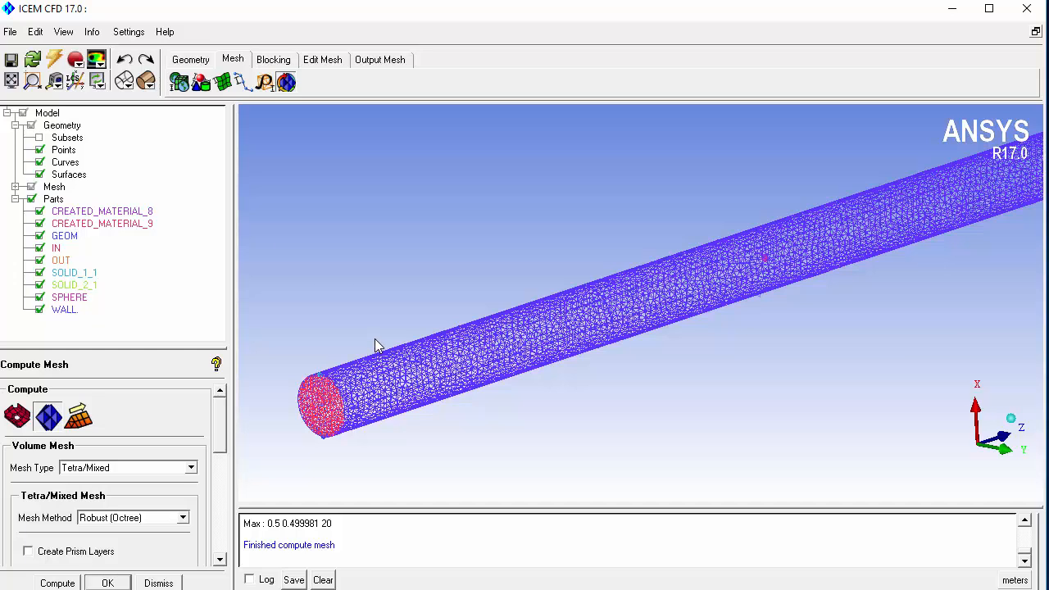
# Cut the mesh display with a cut plane placed at the Middle Y Plane.
pyautogui.rightClick(59, 187)
pyautogui.moveTo(90, 203)
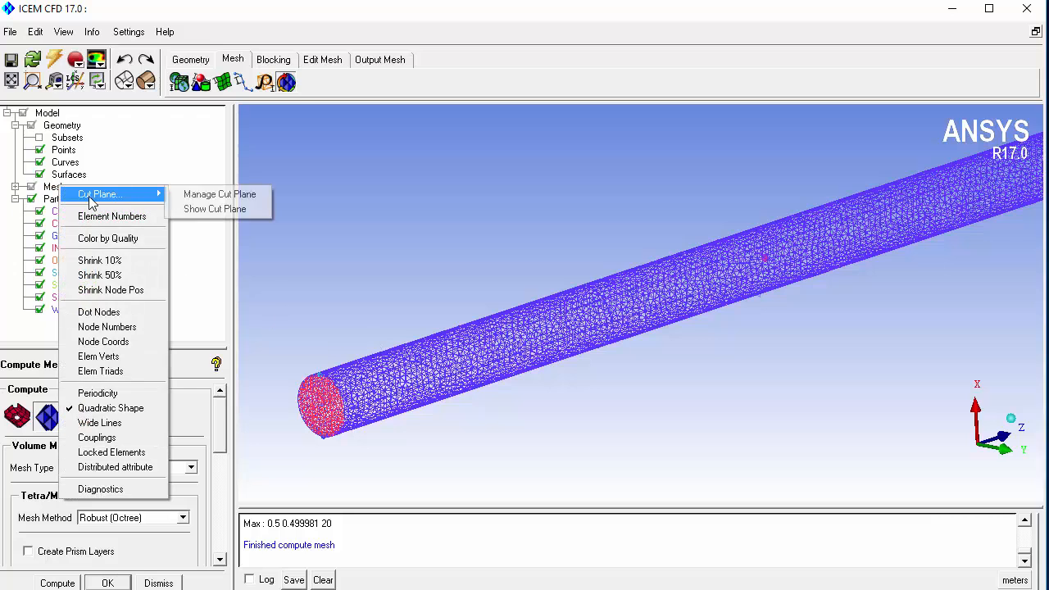
pyautogui.click(220, 194)
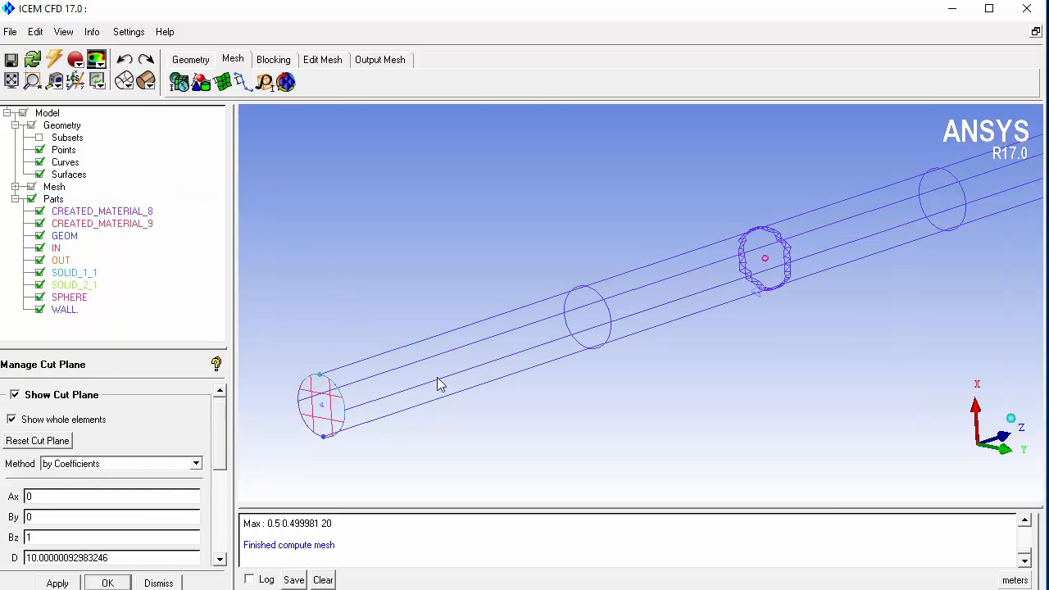
pyautogui.click(123, 463)
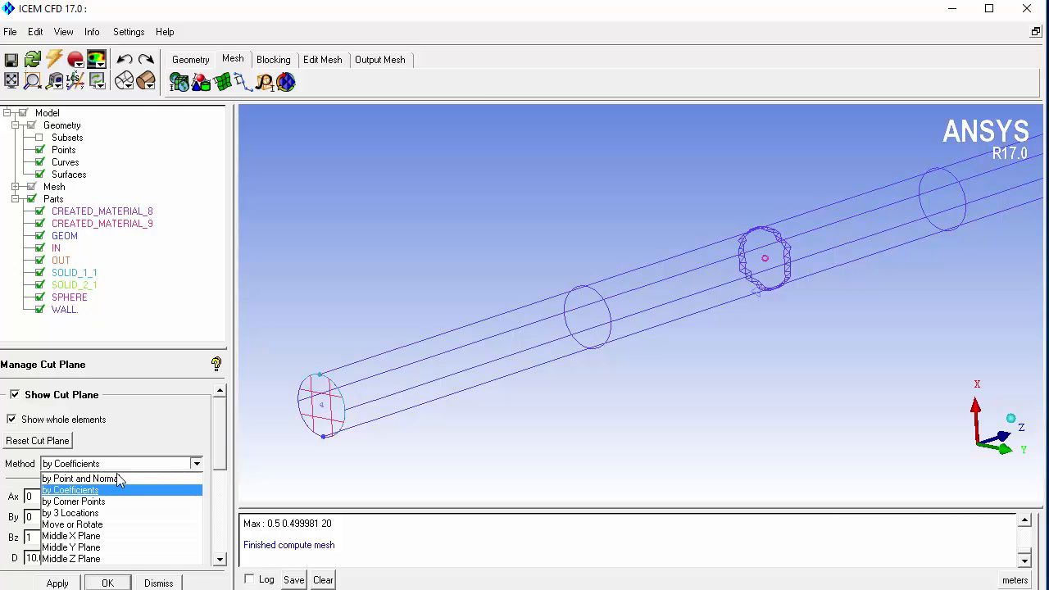
pyautogui.click(91, 546)
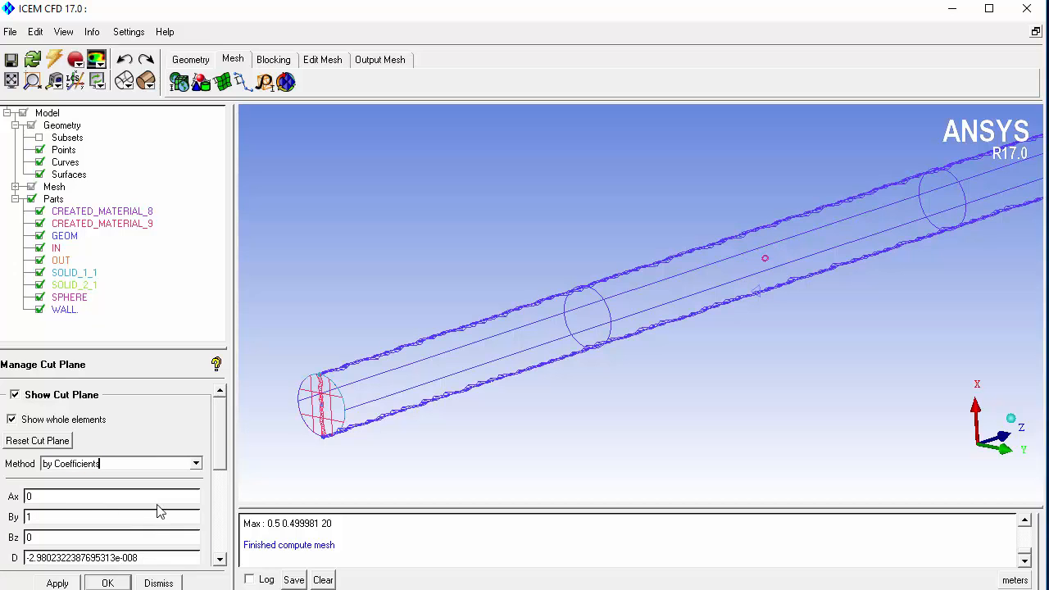
# Show the mesh volumes, hide the geometry surfaces, and examine the shaded cut mesh around the sphere.
pyautogui.click(15, 186)
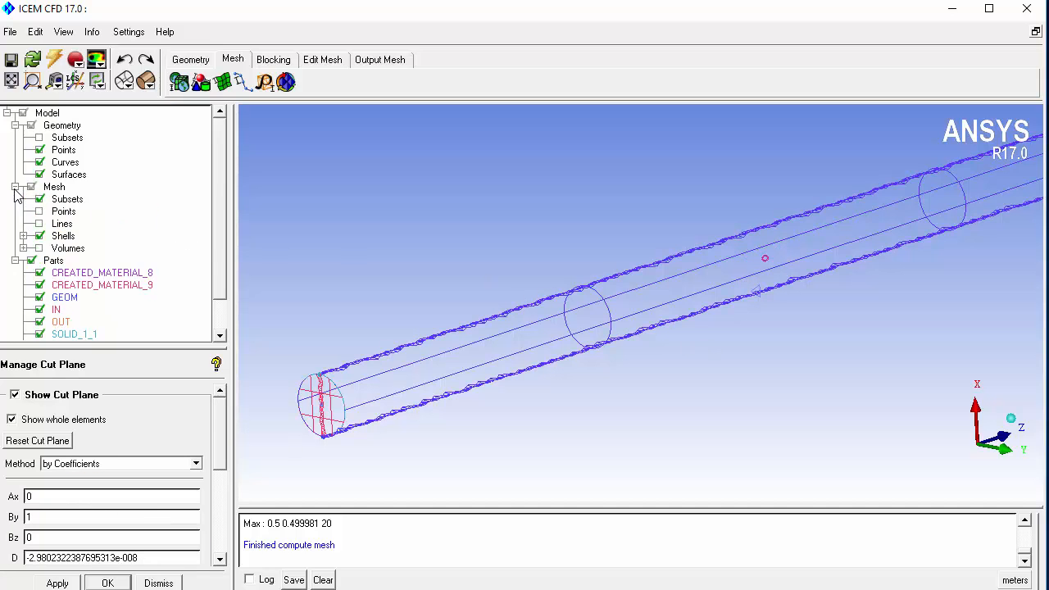
pyautogui.click(39, 249)
pyautogui.moveTo(554, 339)
pyautogui.mouseDown()
pyautogui.moveTo(486, 254)
pyautogui.moveTo(558, 270)
pyautogui.moveTo(565, 323)
pyautogui.mouseUp()
pyautogui.click(39, 175)
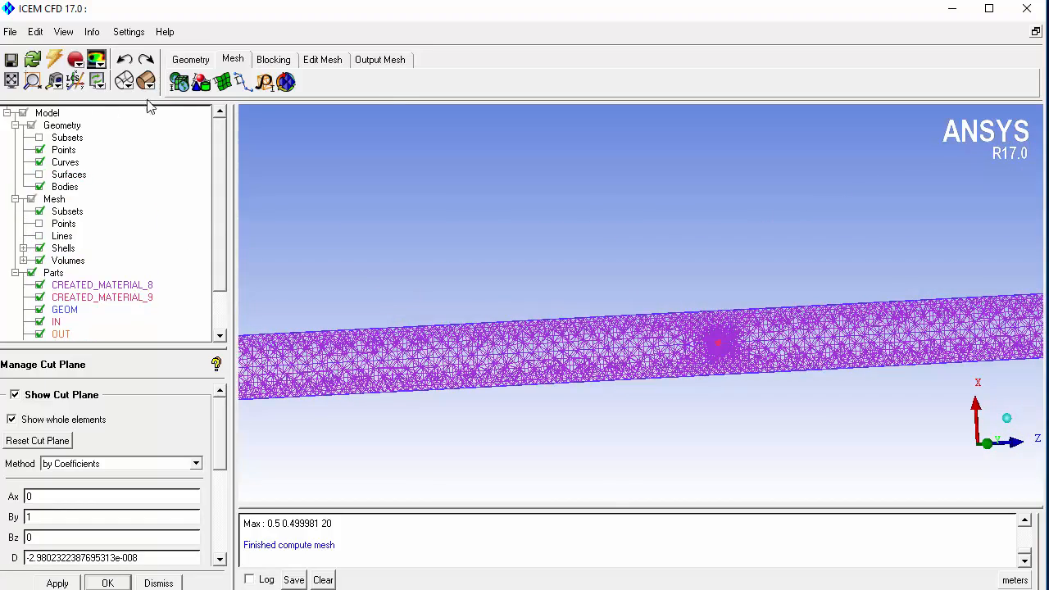
pyautogui.scroll(5, 628, 194)
pyautogui.moveTo(672, 260); pyautogui.dragTo(339, 282, button='middle')
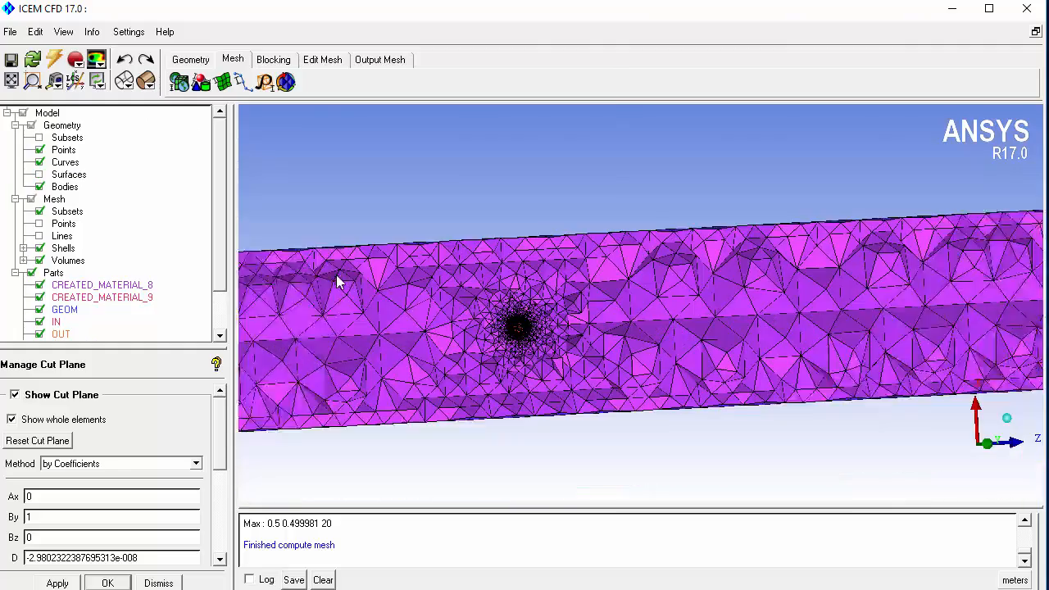
pyautogui.scroll(4, 453, 326)
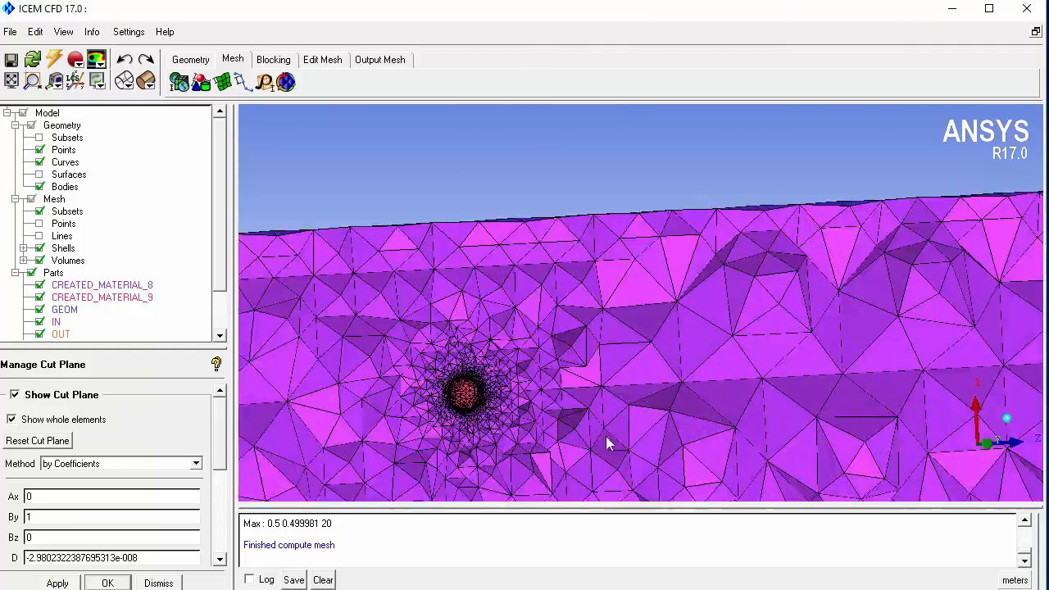
# Inspect the cut mesh along the pipe and hide the CREATED_MATERIAL_9 part to identify its region.
pyautogui.moveTo(606, 443); pyautogui.dragTo(656, 410)
pyautogui.scroll(-3, 616, 306)
pyautogui.scroll(-5, 656, 409)
pyautogui.moveTo(538, 361); pyautogui.dragTo(681, 295)
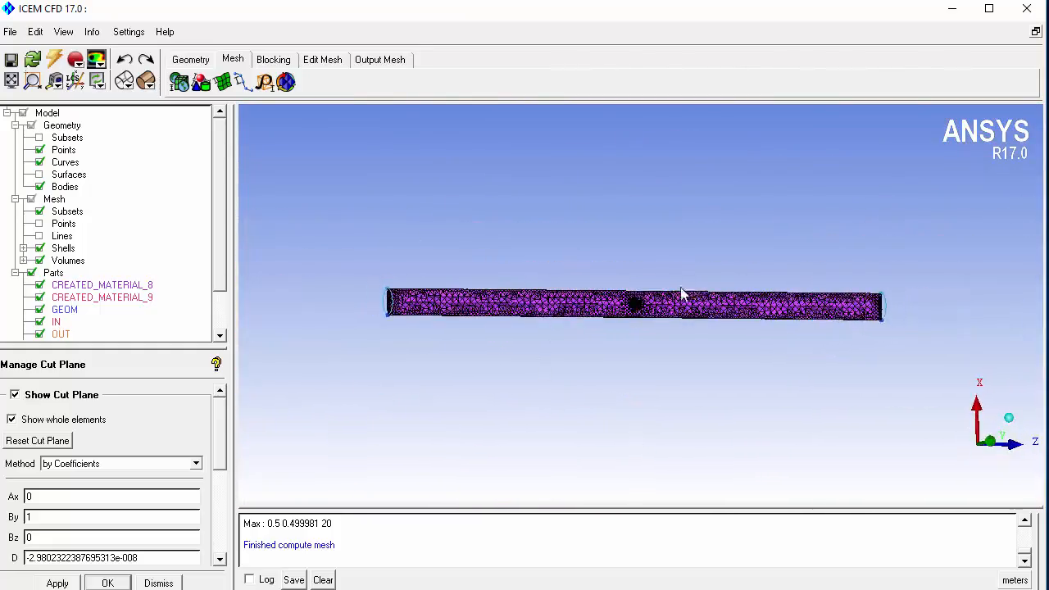
pyautogui.moveTo(682, 295); pyautogui.dragTo(677, 356, button='middle')
pyautogui.scroll(-2, 220, 268)
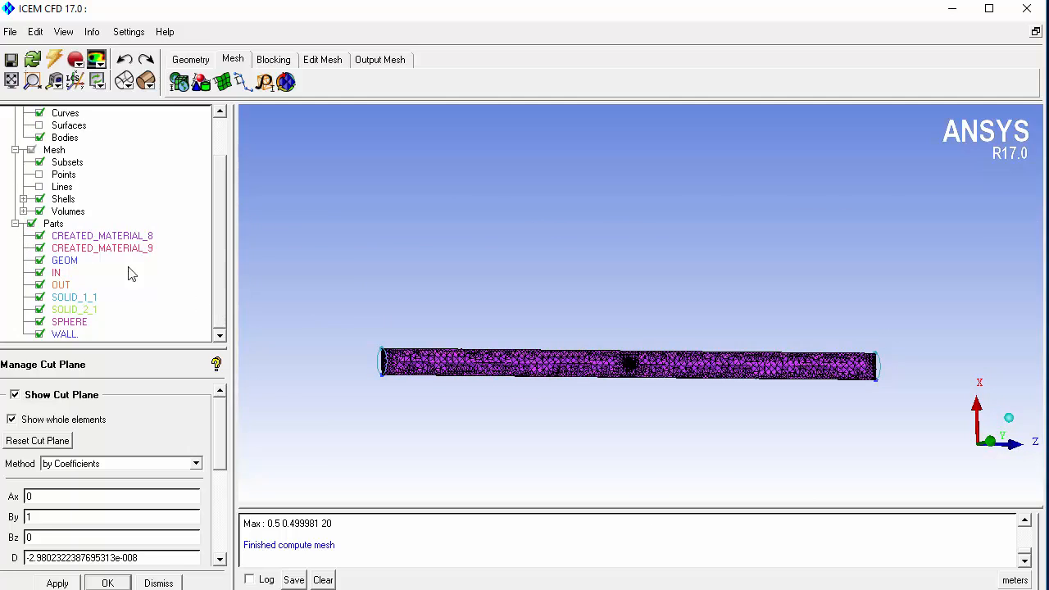
pyautogui.click(39, 248)
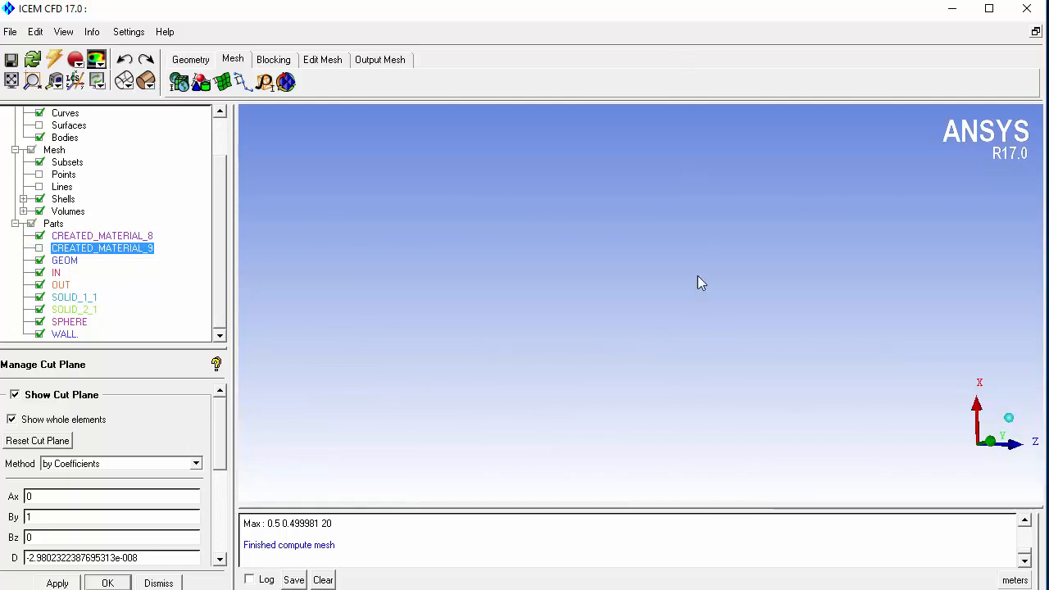
# Rename the CREATED_MATERIAL_9 part as solid.
pyautogui.rightClick(135, 257)
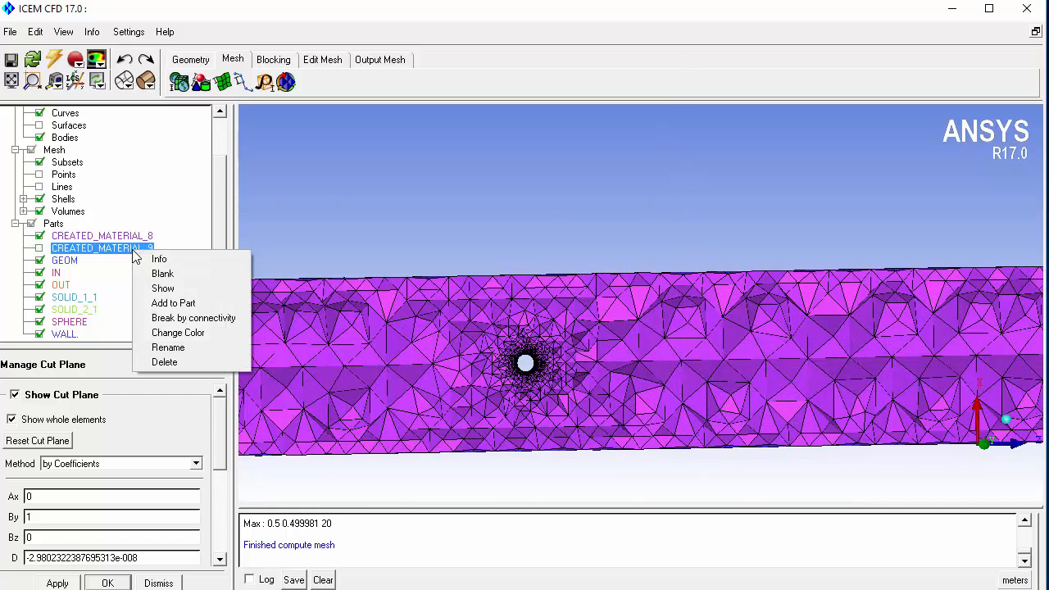
pyautogui.click(168, 346)
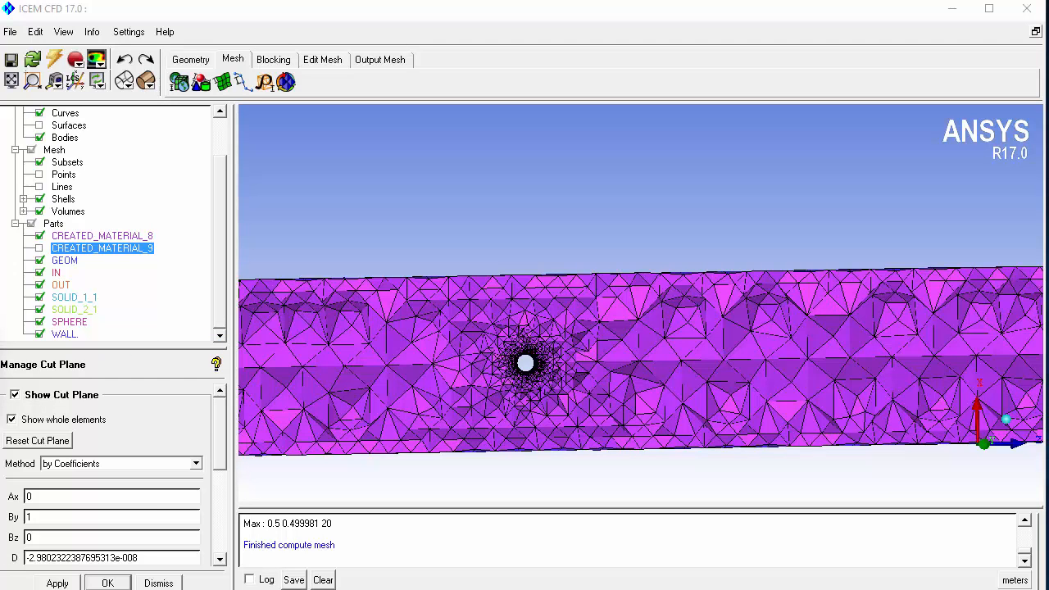
pyautogui.moveTo(0, 336); pyautogui.dragTo(331, 199)
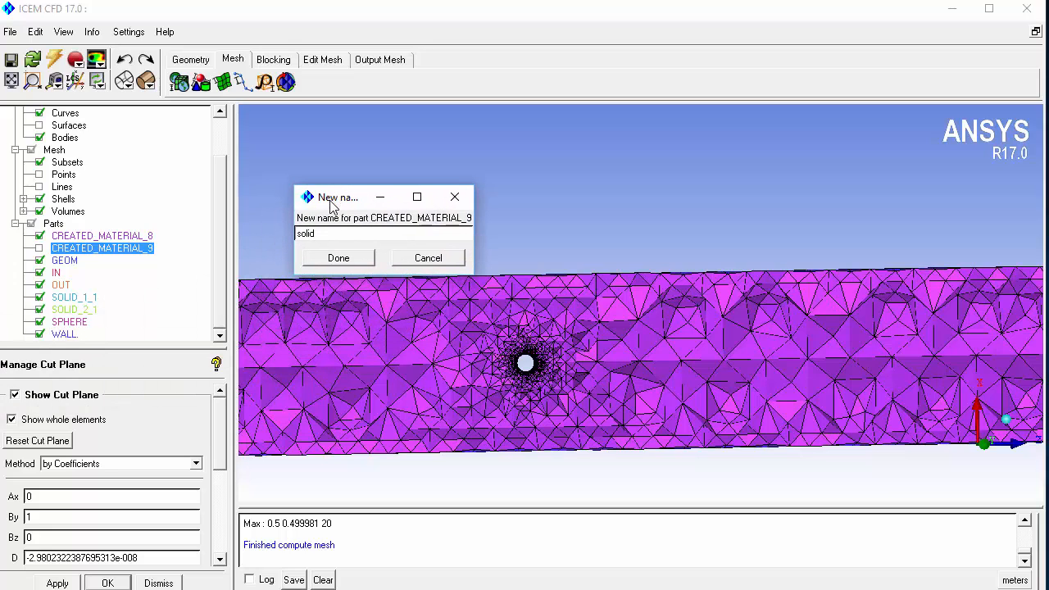
pyautogui.click(340, 259)
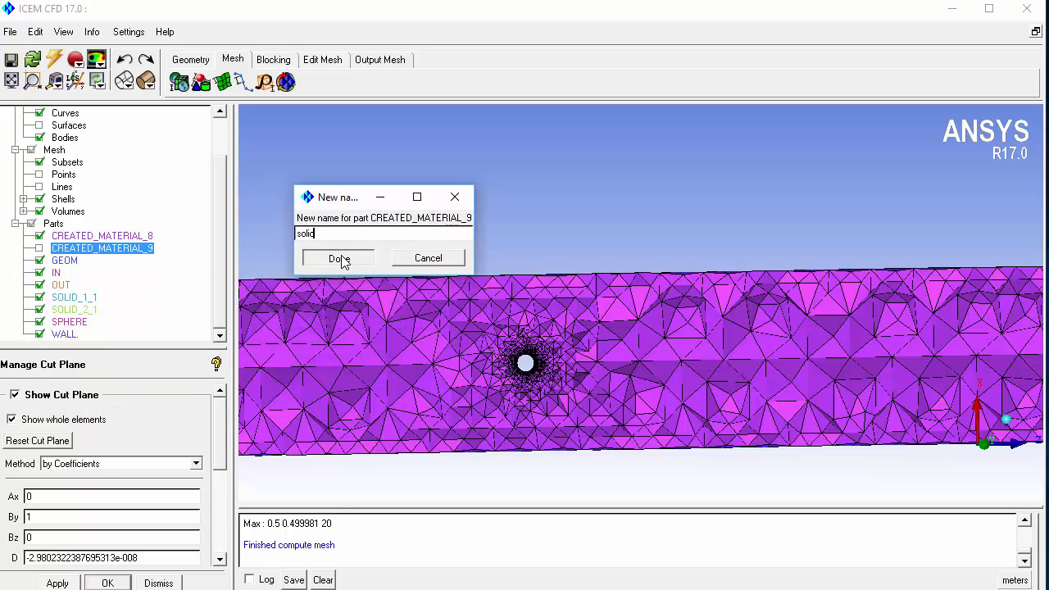
# Rename the CREATED_MATERIAL_8 part as fluid.
pyautogui.rightClick(66, 237)
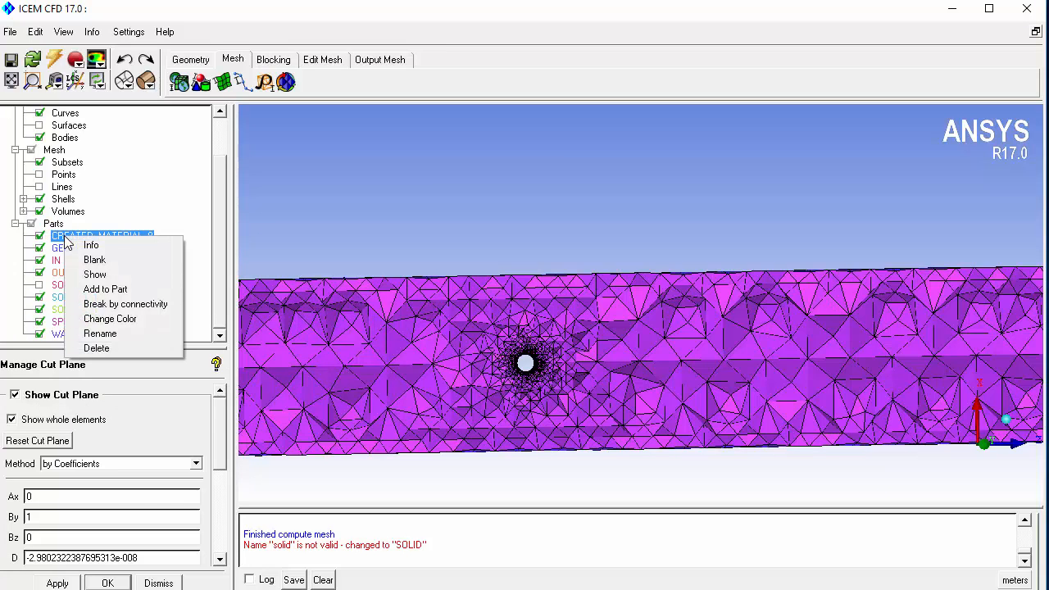
pyautogui.click(100, 334)
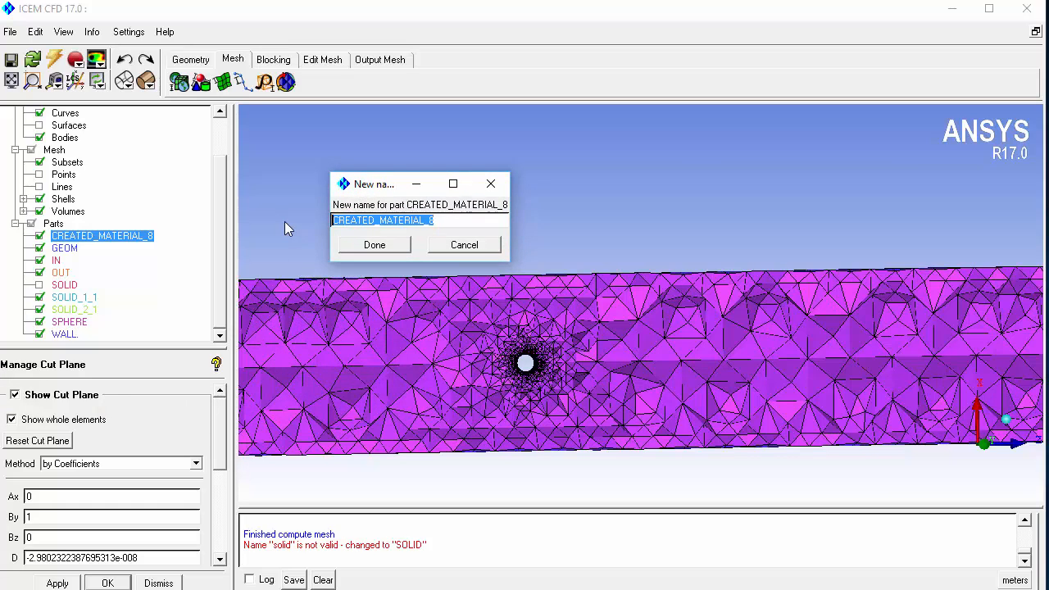
pyautogui.press('BackSpace')
pyautogui.write('flu')
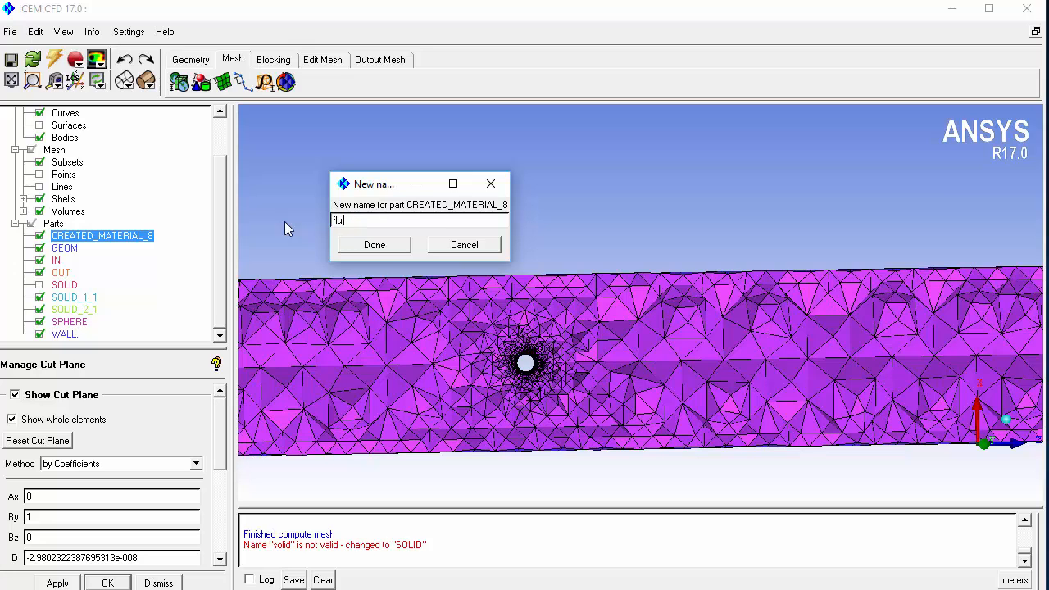
pyautogui.write('id')
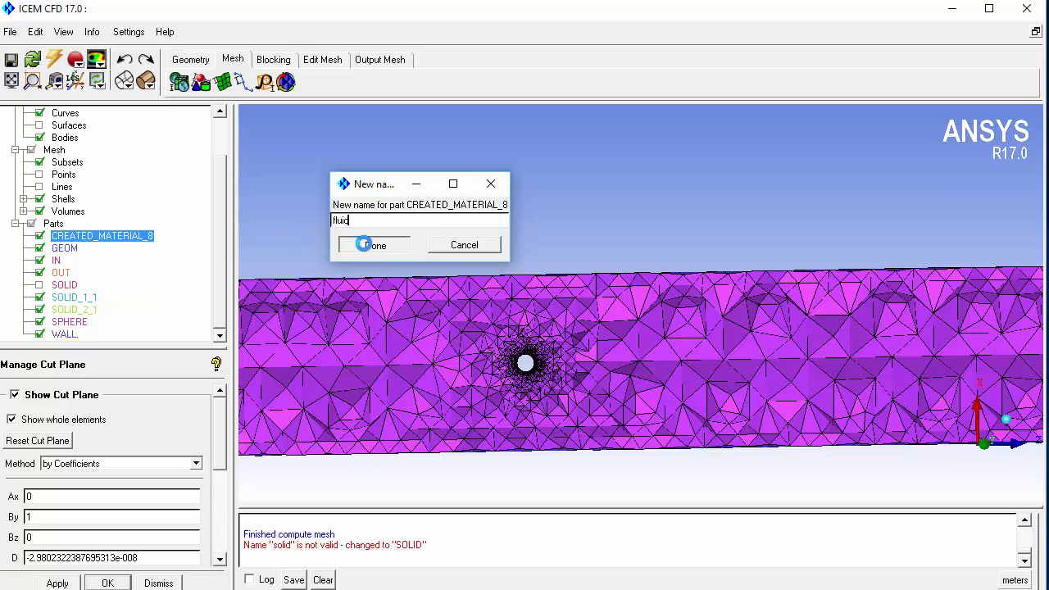
pyautogui.click(352, 243)
# Start creating a body by material point and assign it to the FLUID part.
pyautogui.click(190, 59)
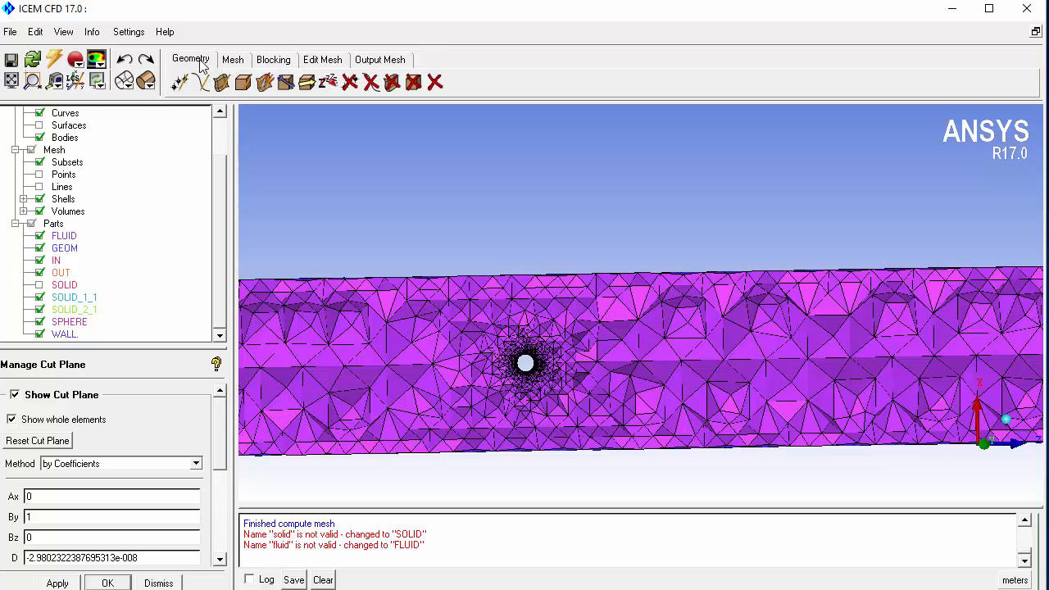
pyautogui.click(243, 82)
pyautogui.scroll(-5, 572, 447)
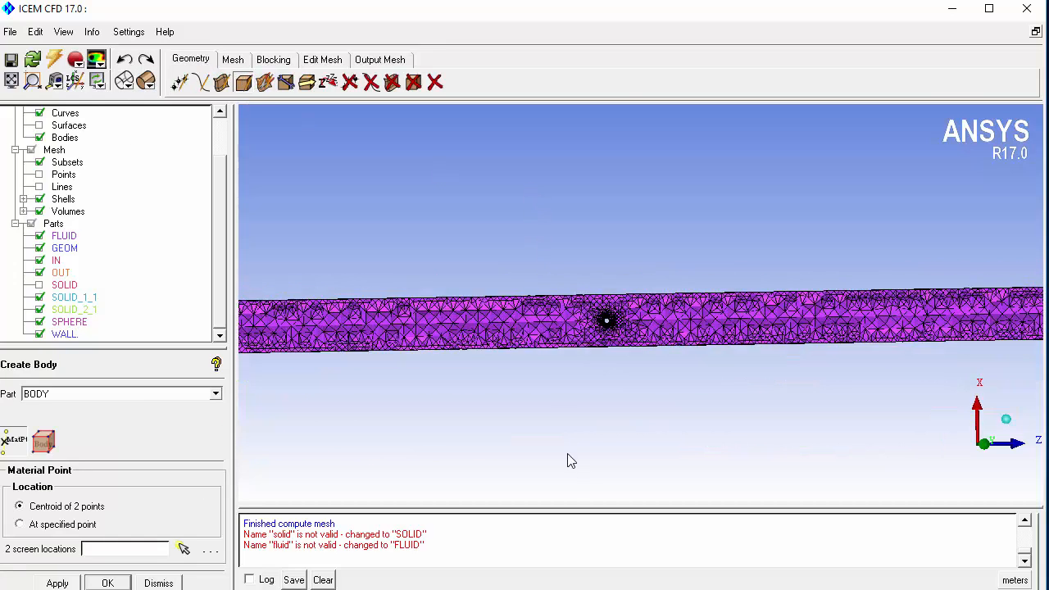
pyautogui.moveTo(471, 342); pyautogui.dragTo(288, 394)
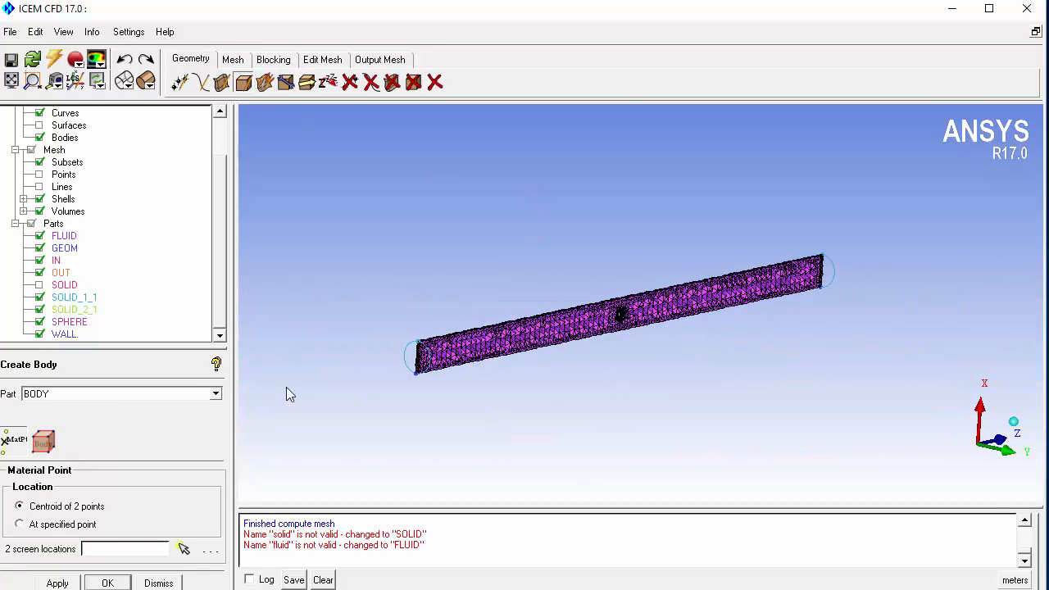
pyautogui.click(216, 394)
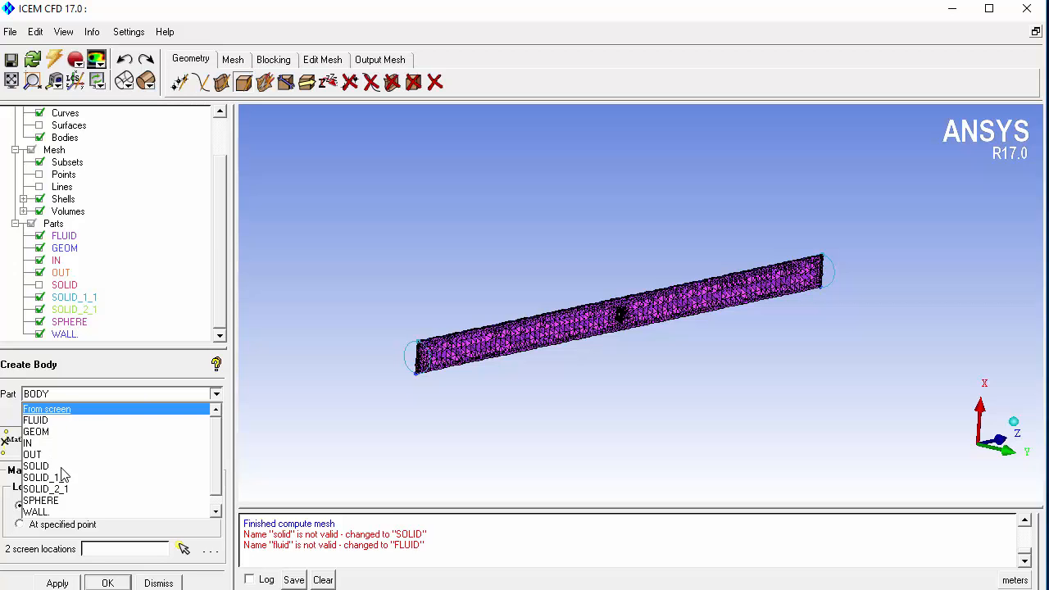
pyautogui.click(54, 421)
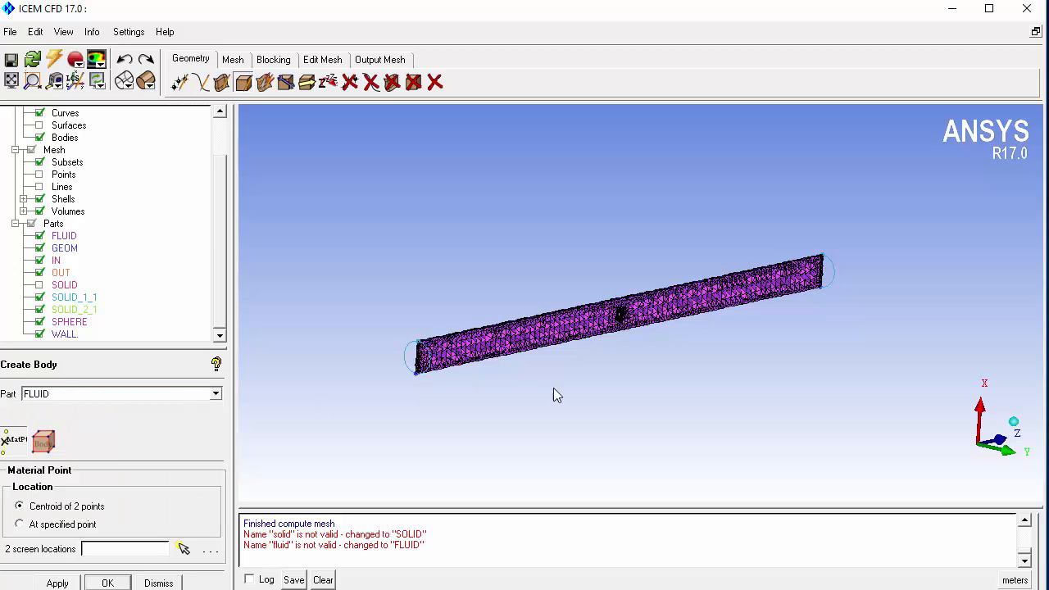
# Turn off the mesh cut plane and hide the mesh volumes to display the whole pipe's surface mesh.
pyautogui.scroll(5, 452, 335)
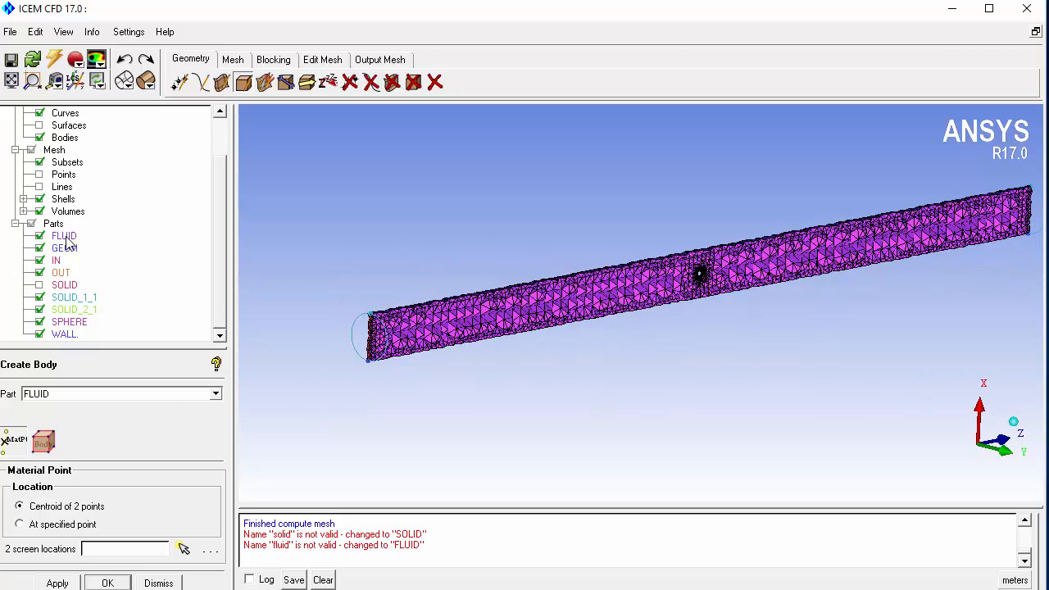
pyautogui.rightClick(50, 151)
pyautogui.moveTo(92, 162)
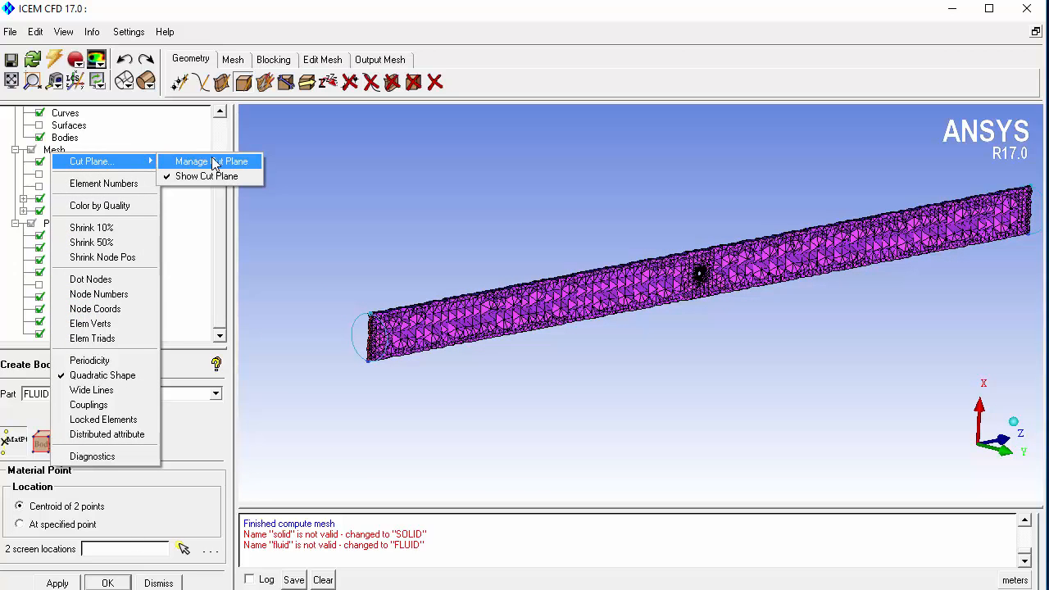
pyautogui.click(207, 176)
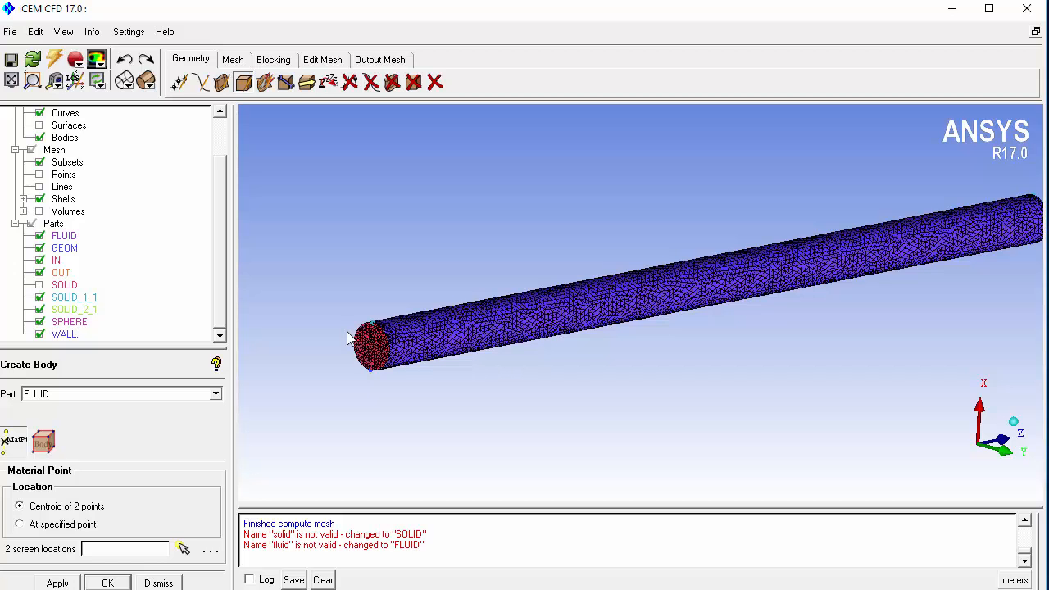
# Create a FLUID material point body at the centroid between the inlet circle's upper point and the sphere, with the shell mesh hidden.
pyautogui.moveTo(355, 335); pyautogui.dragTo(336, 378, button='middle')
pyautogui.moveTo(336, 378); pyautogui.dragTo(425, 361)
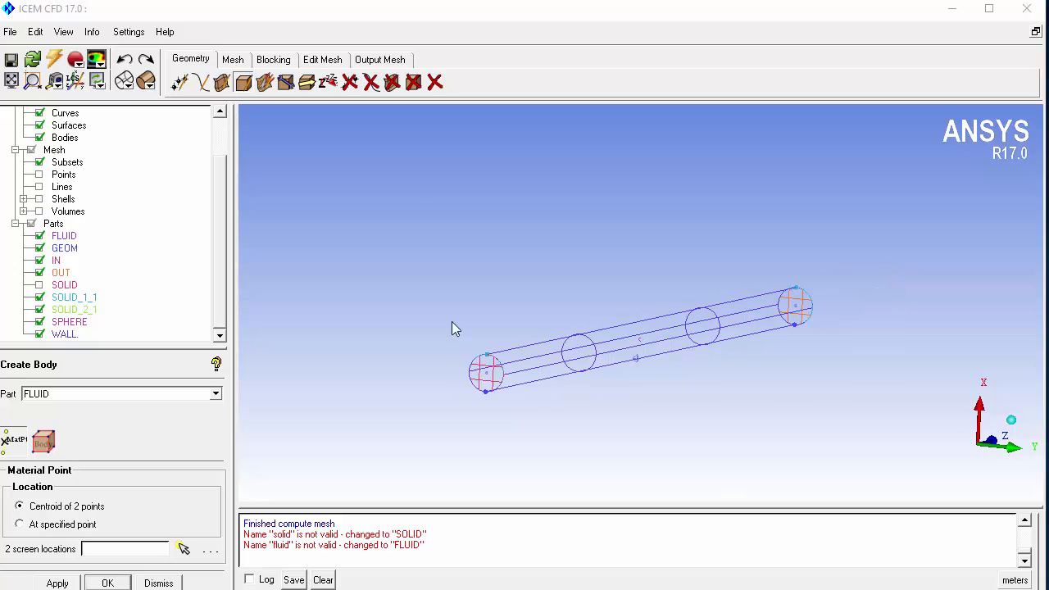
pyautogui.moveTo(452, 321); pyautogui.dragTo(452, 386, button='right')
pyautogui.moveTo(450, 342); pyautogui.dragTo(448, 374, button='right')
pyautogui.moveTo(442, 472); pyautogui.dragTo(454, 386, button='middle')
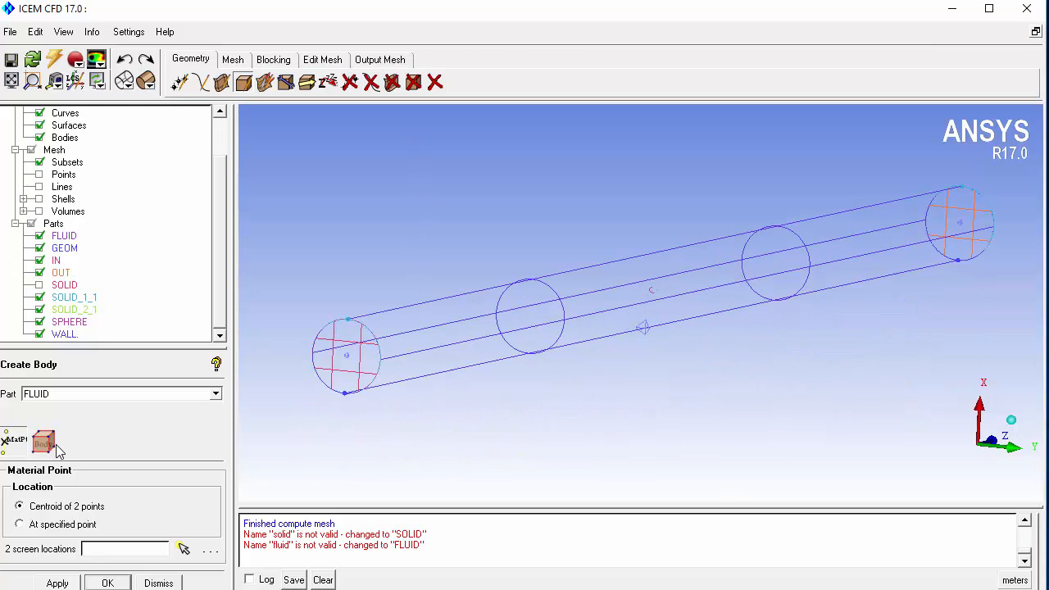
pyautogui.click(13, 436)
pyautogui.click(355, 317)
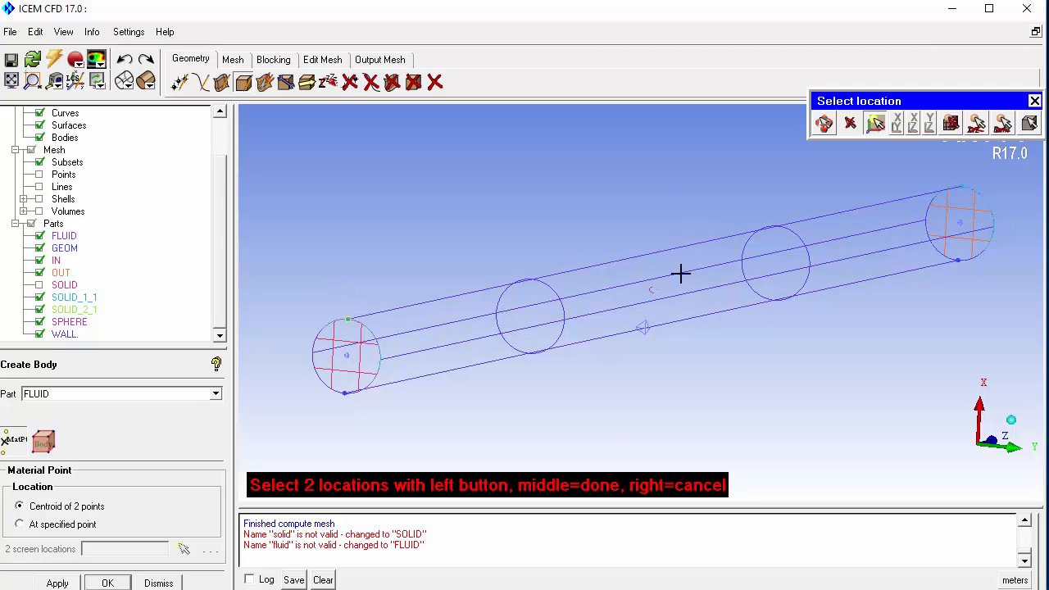
pyautogui.click(653, 293)
pyautogui.middleClick(698, 296)
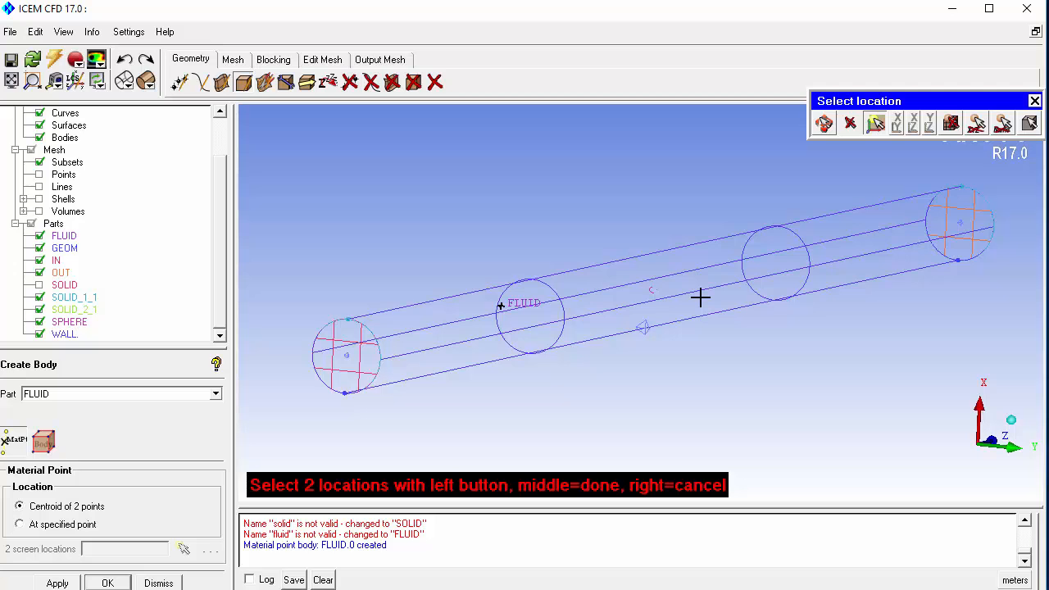
pyautogui.scroll(4, 671, 302)
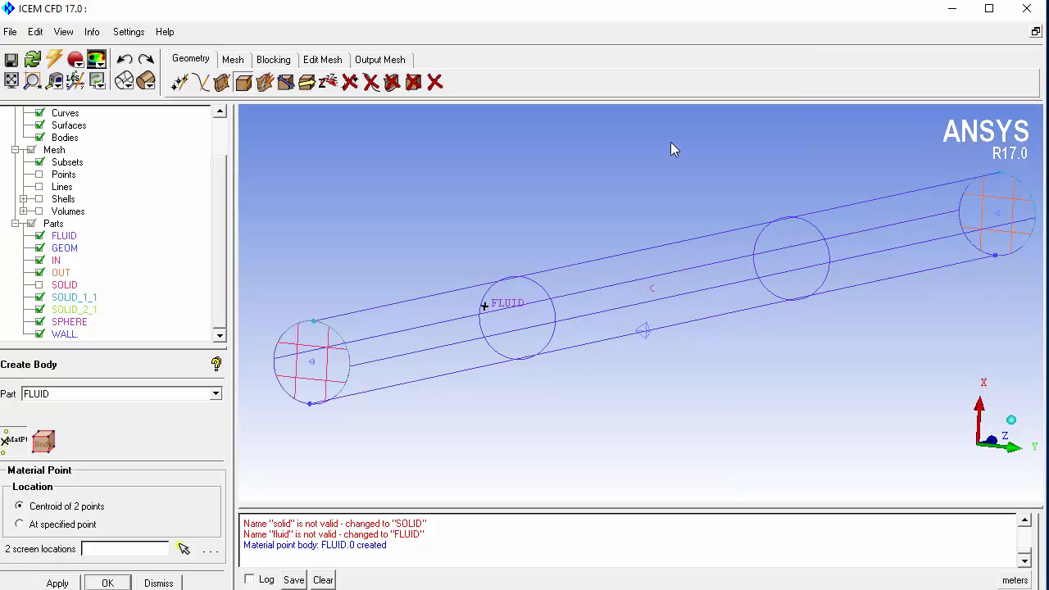
pyautogui.scroll(-5, 674, 300)
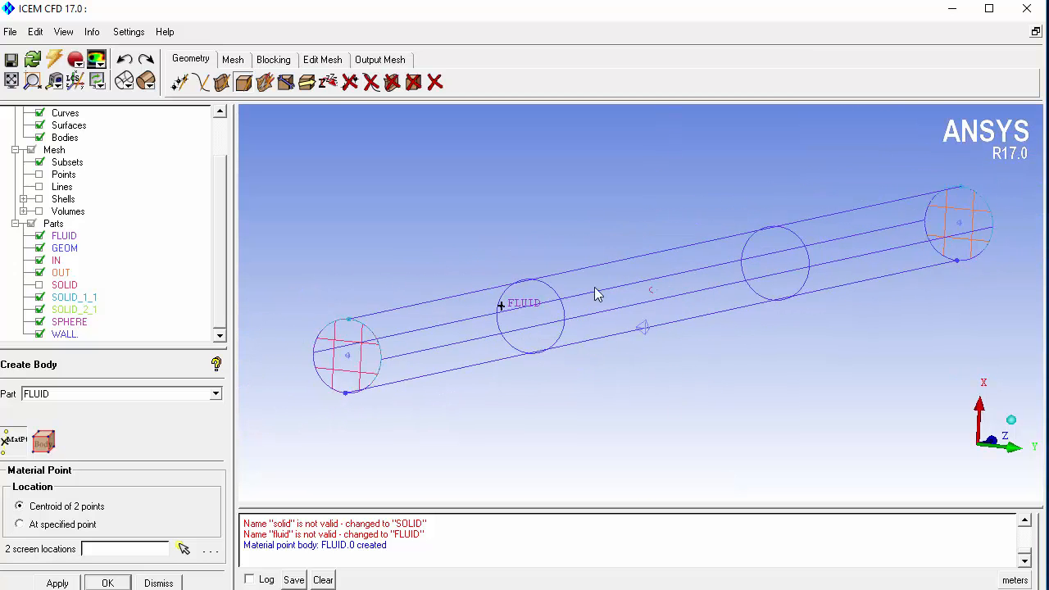
# Compute the Tetra/Mixed volume mesh with the Robust (Octree) method for the new fluid body, replacing the existing mesh.
pyautogui.moveTo(537, 322); pyautogui.dragTo(543, 295)
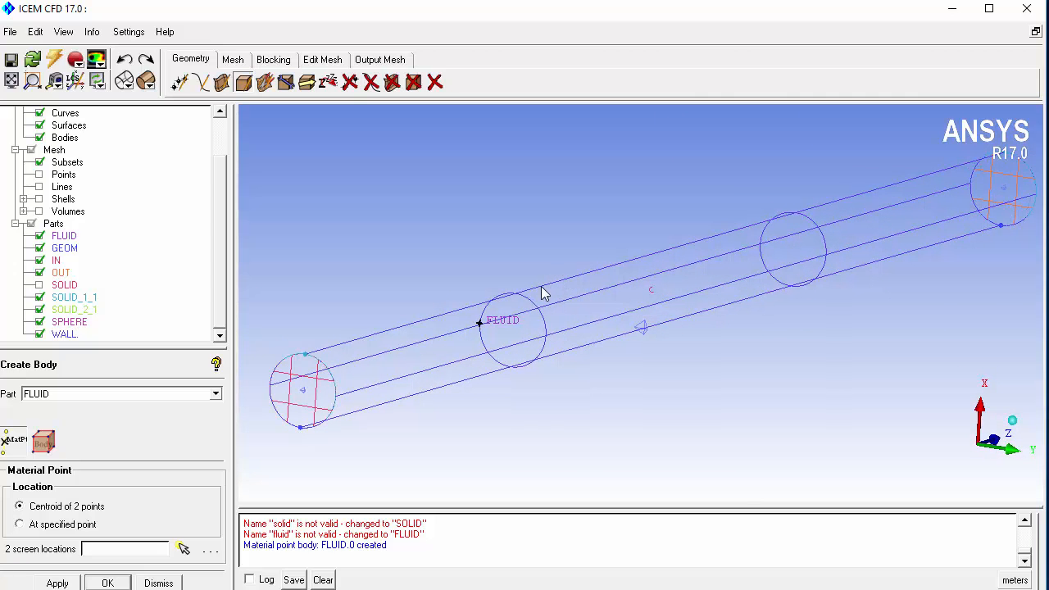
pyautogui.click(233, 64)
pyautogui.click(286, 83)
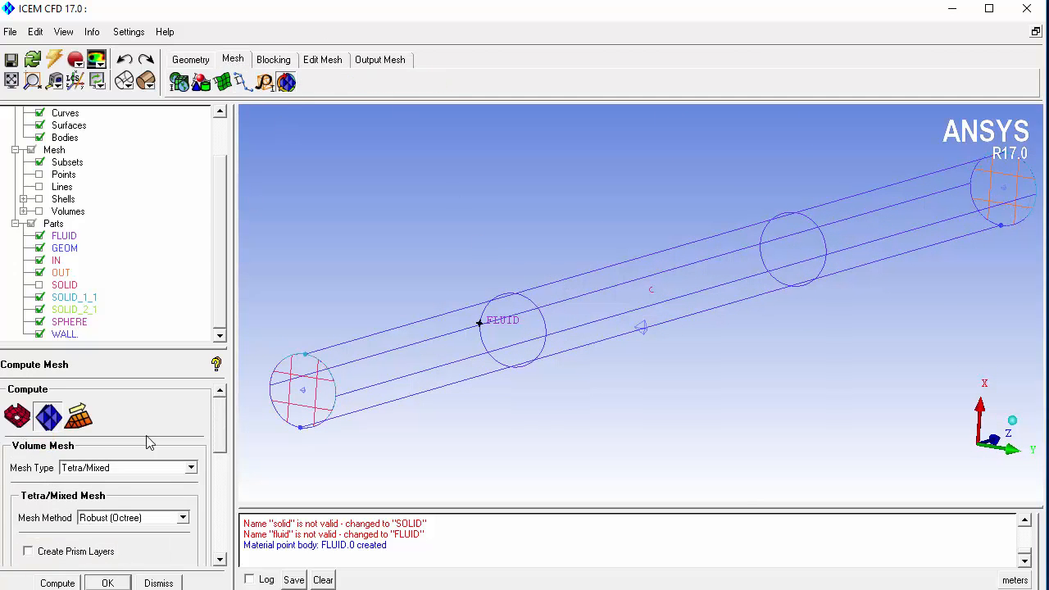
pyautogui.click(67, 583)
pyautogui.click(785, 492)
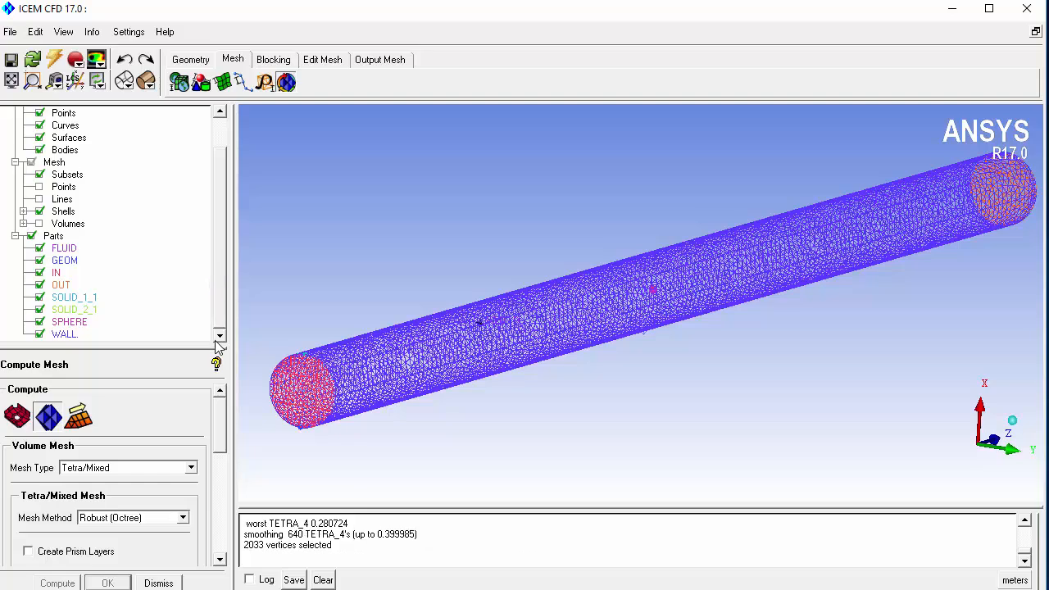
# Examine the recomputed mesh along the pipe and around the sphere, switching the shell display off and back on.
pyautogui.moveTo(222, 326)
pyautogui.mouseDown()
pyautogui.moveTo(227, 271)
pyautogui.moveTo(223, 315)
pyautogui.mouseUp()
pyautogui.moveTo(414, 351); pyautogui.dragTo(484, 421)
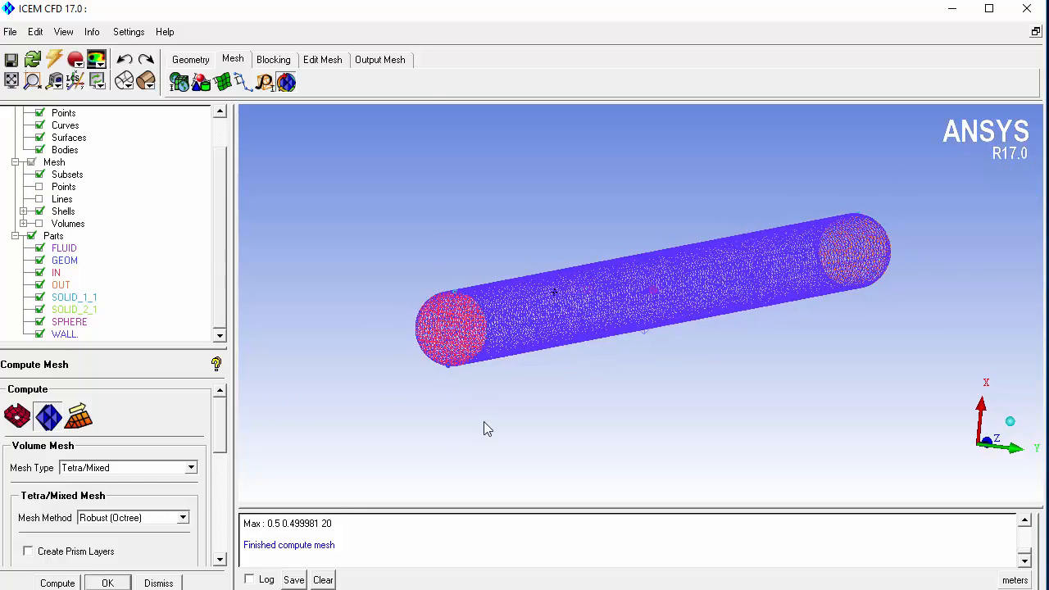
pyautogui.moveTo(484, 422); pyautogui.dragTo(422, 339, button='right')
pyautogui.moveTo(422, 338); pyautogui.dragTo(443, 218)
pyautogui.scroll(3, 443, 218)
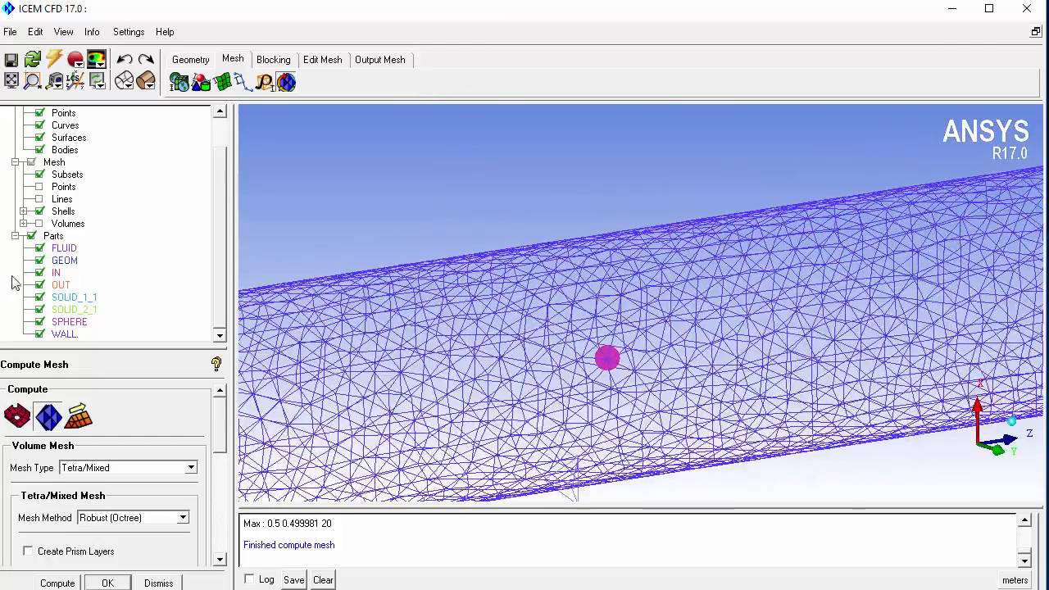
pyautogui.click(39, 211)
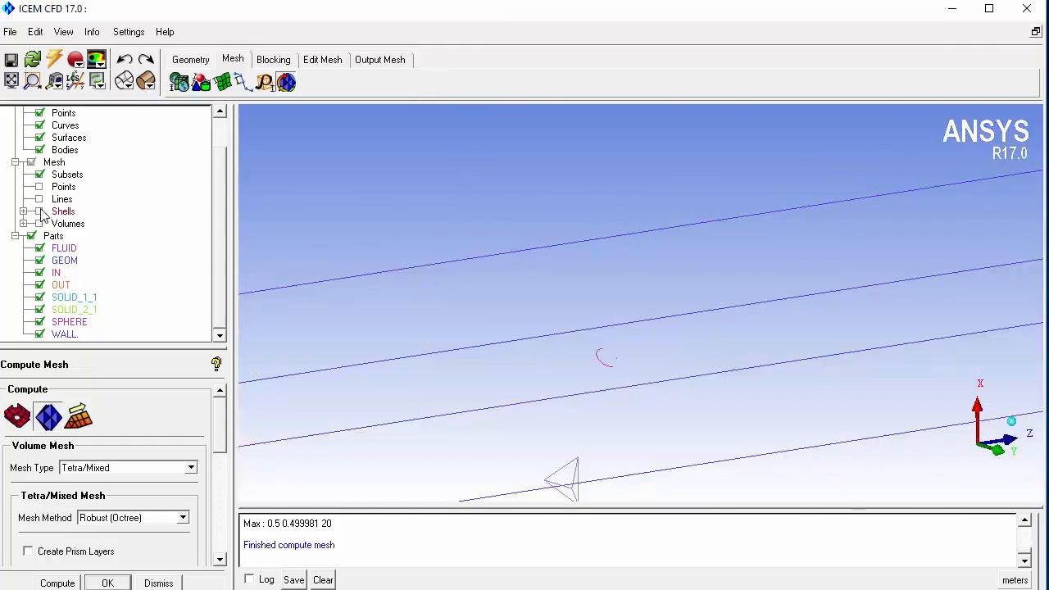
pyautogui.click(39, 211)
pyautogui.scroll(-3, 248, 233)
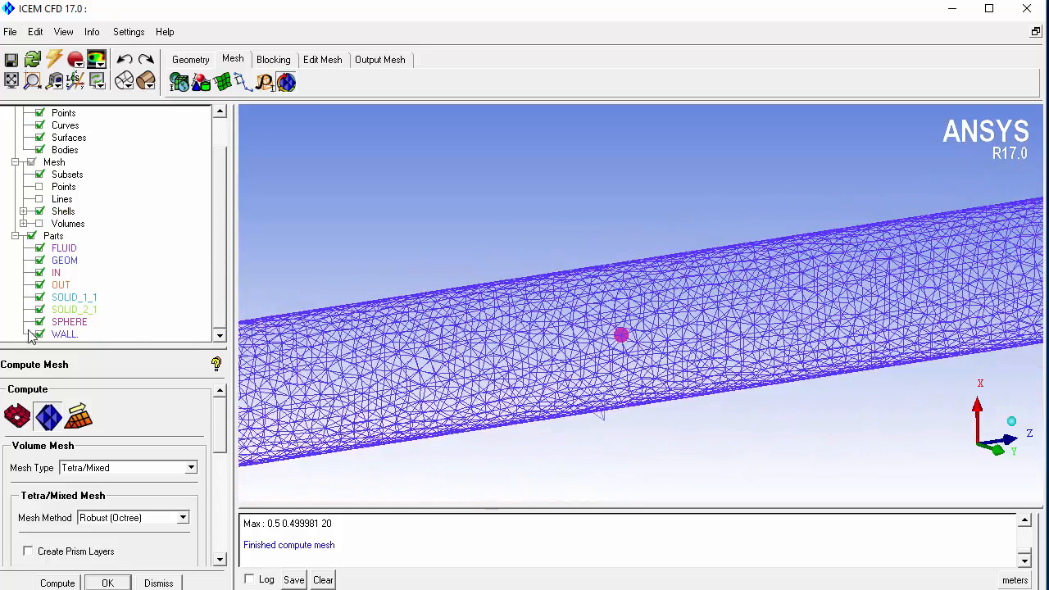
# Hide the WALL part and show a mesh cut plane at the Middle Y Plane.
pyautogui.click(40, 335)
pyautogui.moveTo(509, 423); pyautogui.dragTo(396, 456, button='right')
pyautogui.rightClick(56, 163)
pyautogui.moveTo(74, 174)
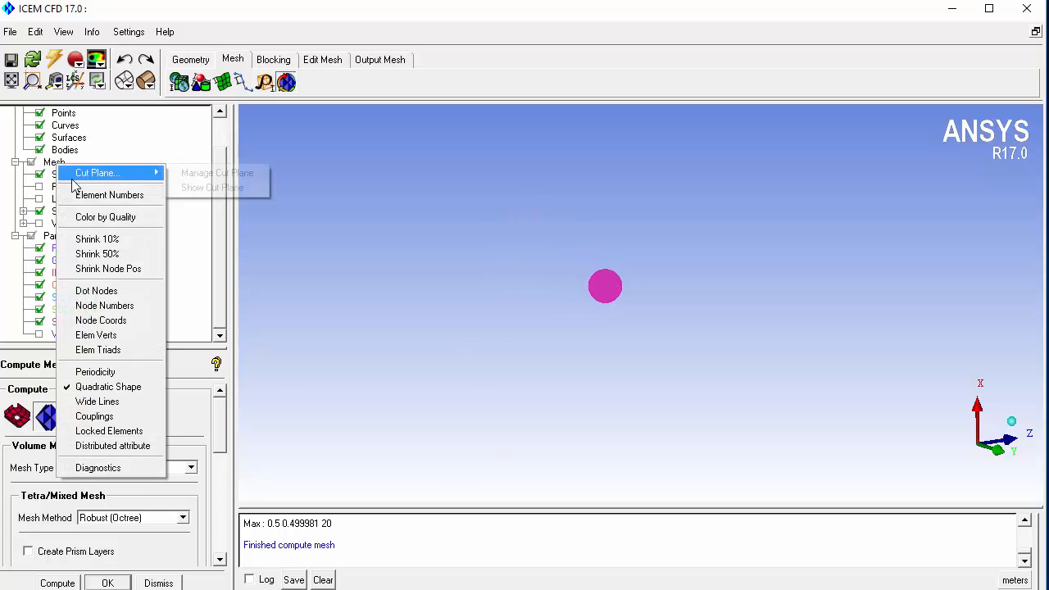
pyautogui.click(177, 175)
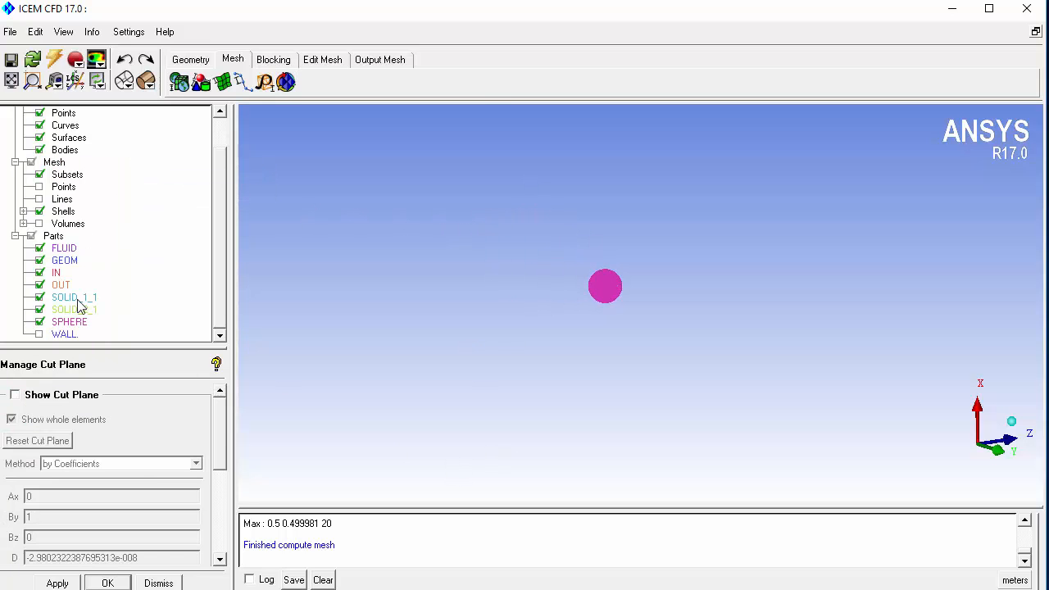
pyautogui.click(34, 397)
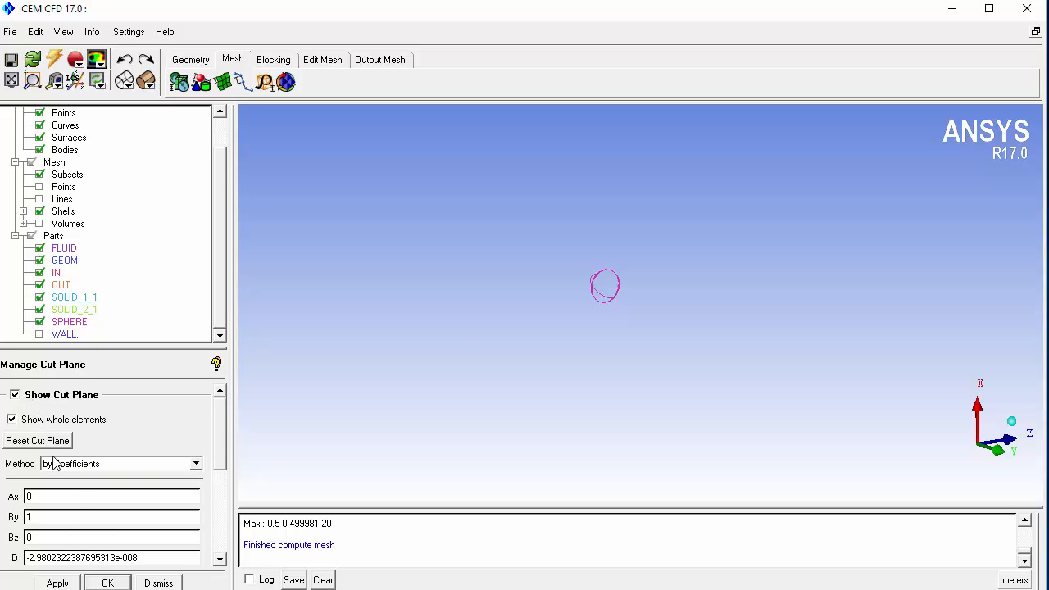
pyautogui.click(60, 466)
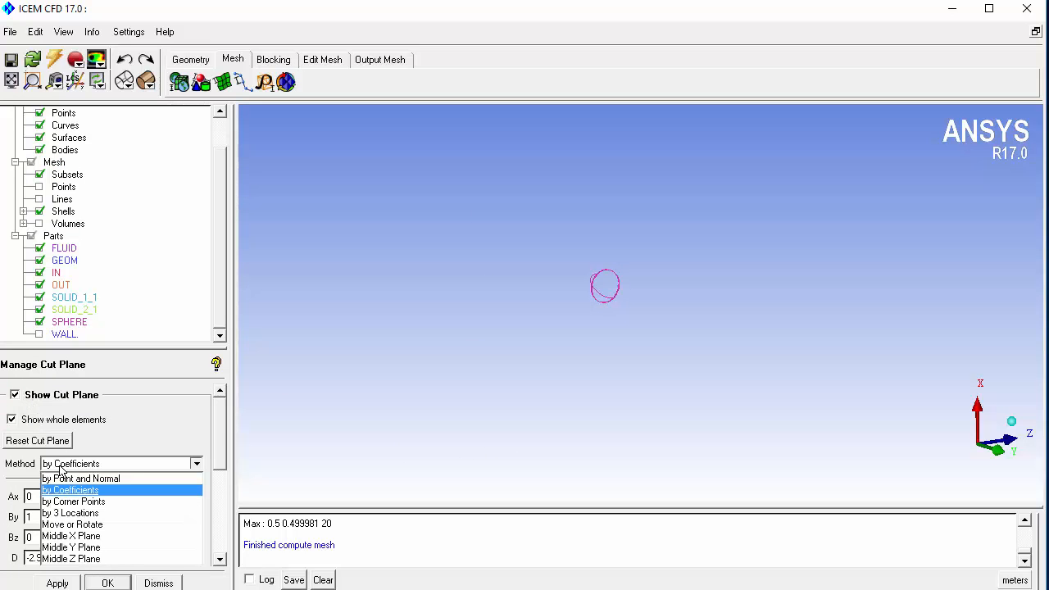
pyautogui.click(72, 546)
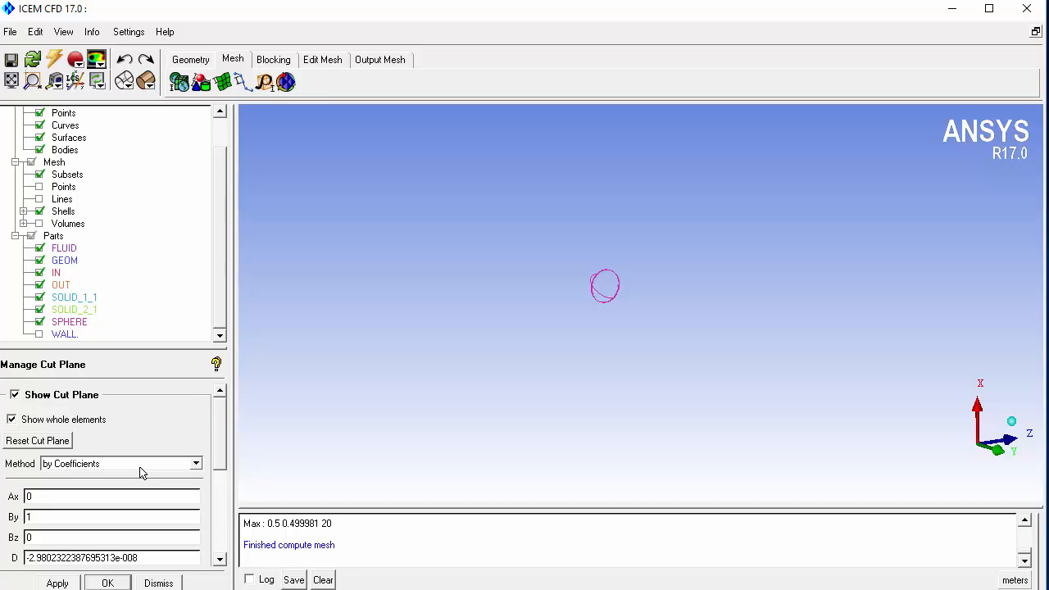
# Display the mesh volumes on the cut plane as shaded solids and examine the elements around the sphere.
pyautogui.click(39, 223)
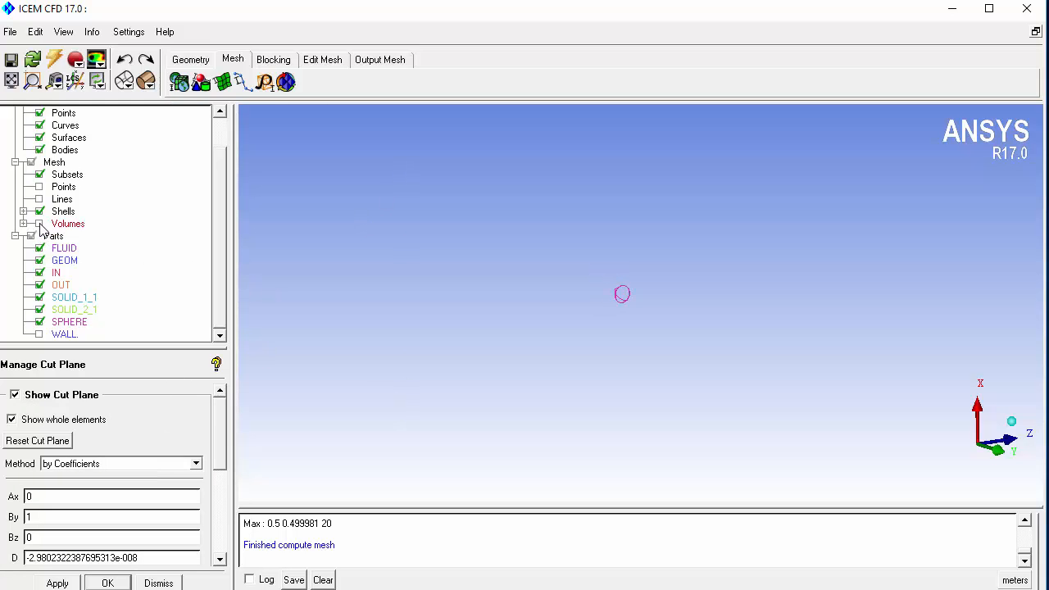
pyautogui.moveTo(611, 352); pyautogui.dragTo(456, 420)
pyautogui.scroll(4, 456, 421)
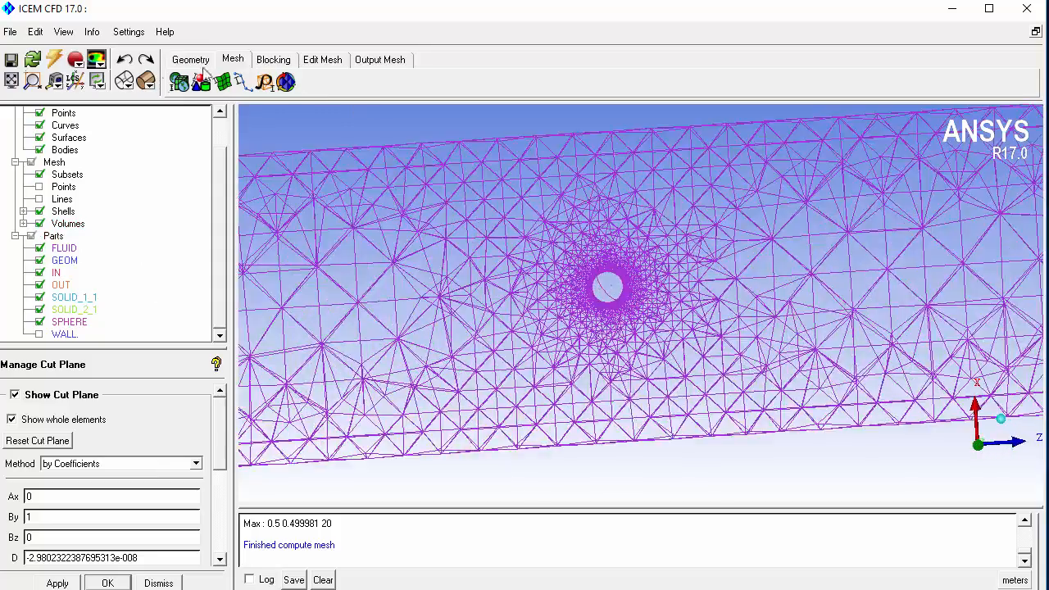
pyautogui.click(151, 84)
pyautogui.moveTo(562, 325); pyautogui.dragTo(649, 438)
pyautogui.scroll(5, 631, 401)
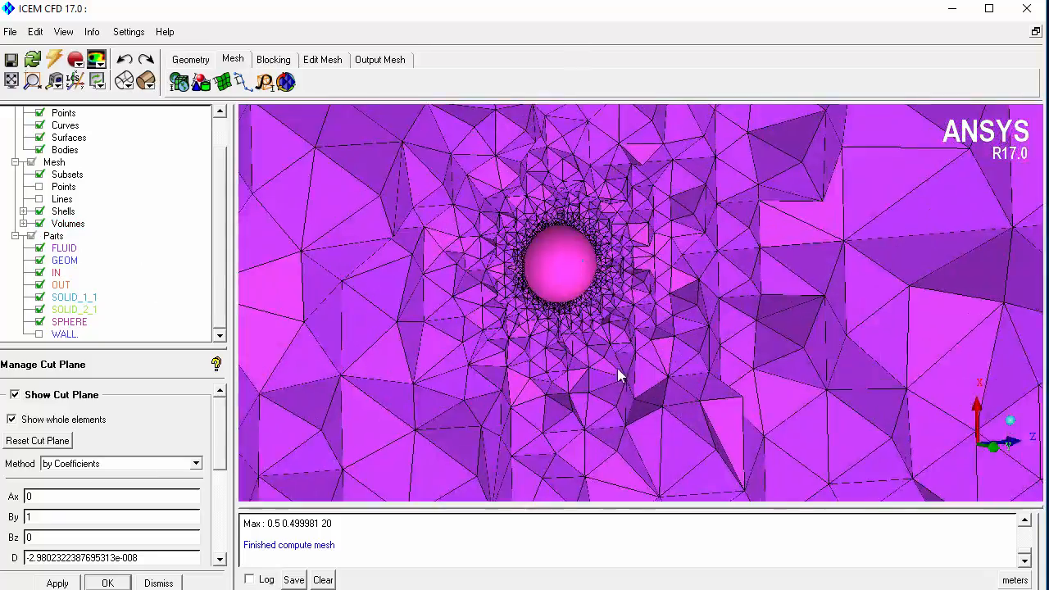
pyautogui.moveTo(618, 371)
pyautogui.mouseDown()
pyautogui.moveTo(402, 368)
pyautogui.moveTo(604, 364)
pyautogui.moveTo(538, 152)
pyautogui.moveTo(527, 348)
pyautogui.moveTo(540, 296)
pyautogui.mouseUp()
pyautogui.moveTo(546, 168); pyautogui.dragTo(540, 438, button='right')
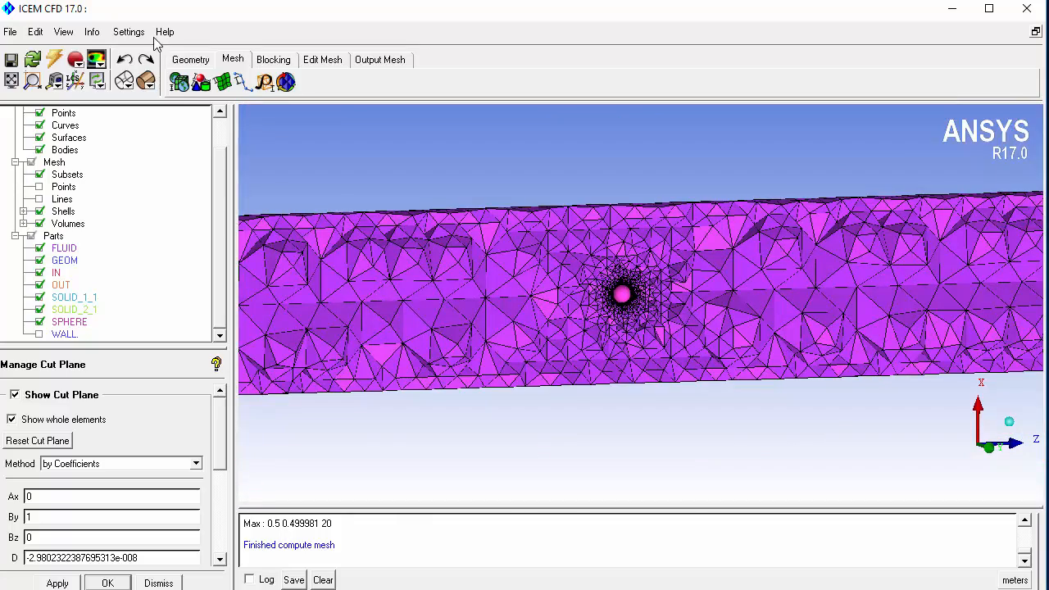
# In the part mesh setup, give SPHERE a tetra width of 3 and a tetra size ratio of 1.2, and apply.
pyautogui.click(201, 83)
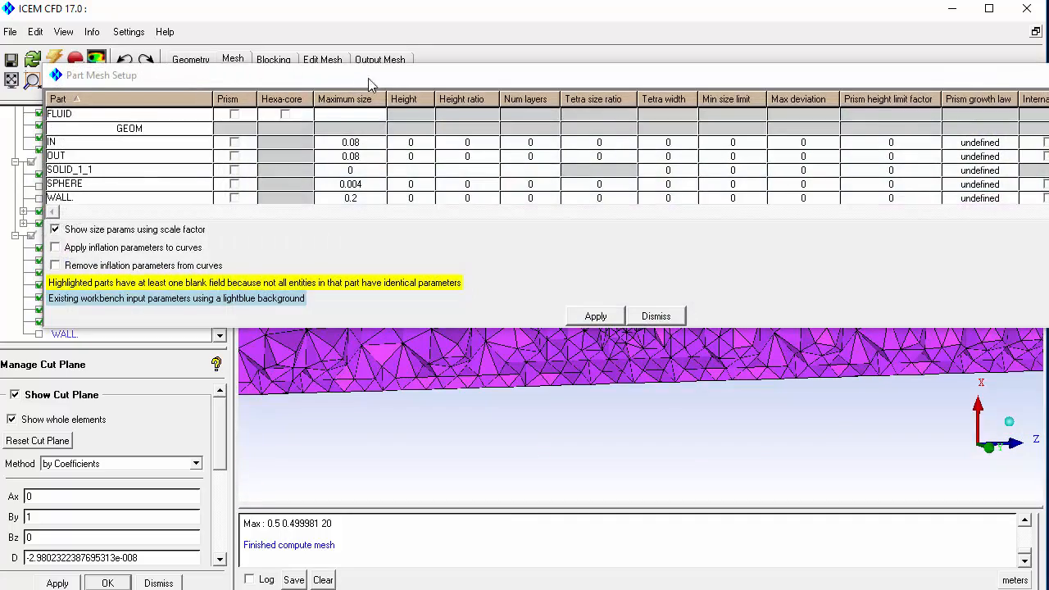
pyautogui.moveTo(368, 80); pyautogui.dragTo(320, 186)
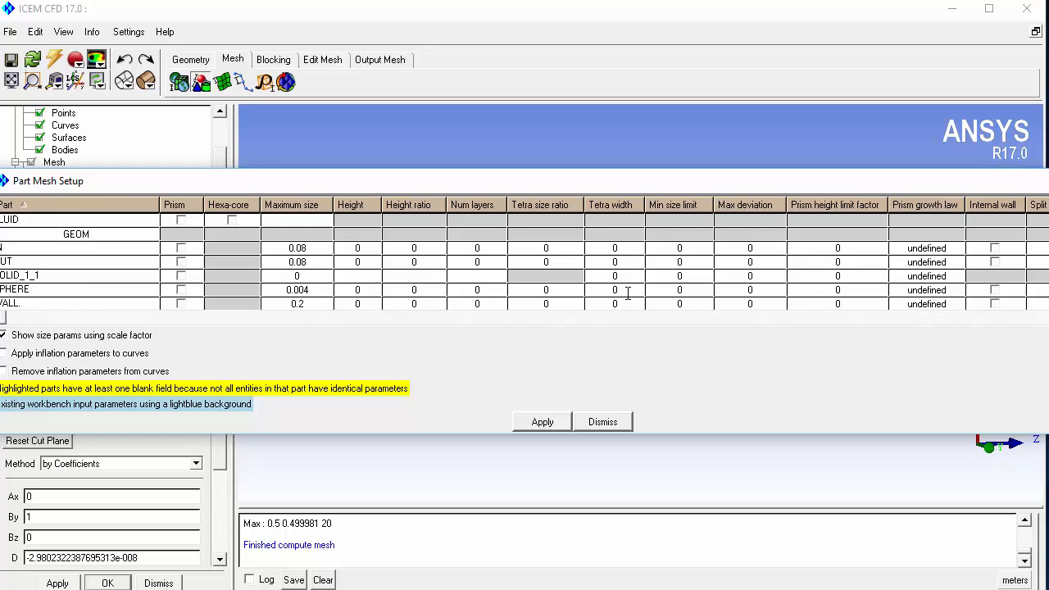
pyautogui.click(628, 293)
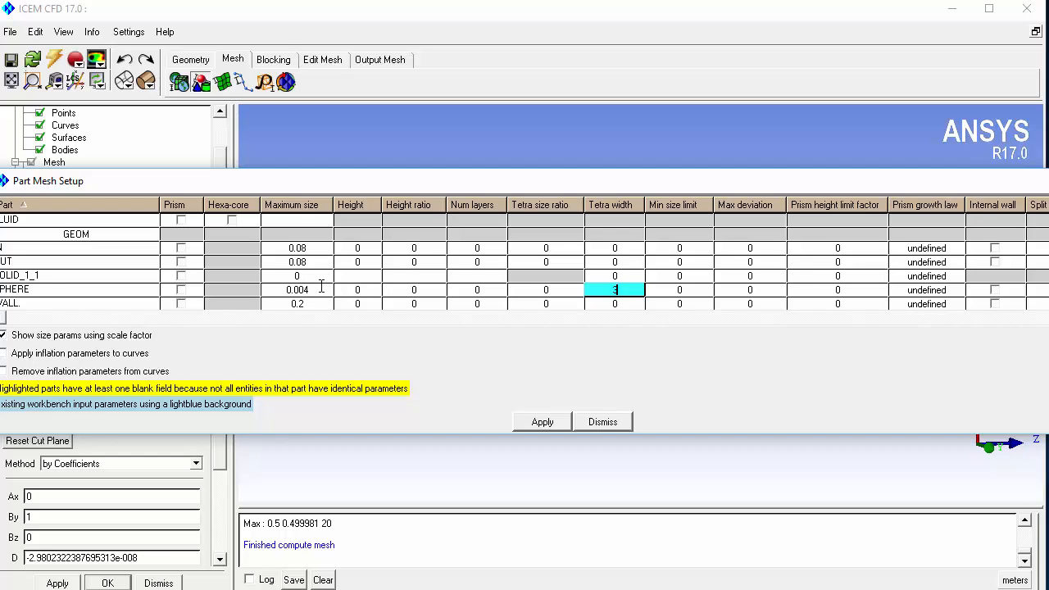
pyautogui.click(696, 289)
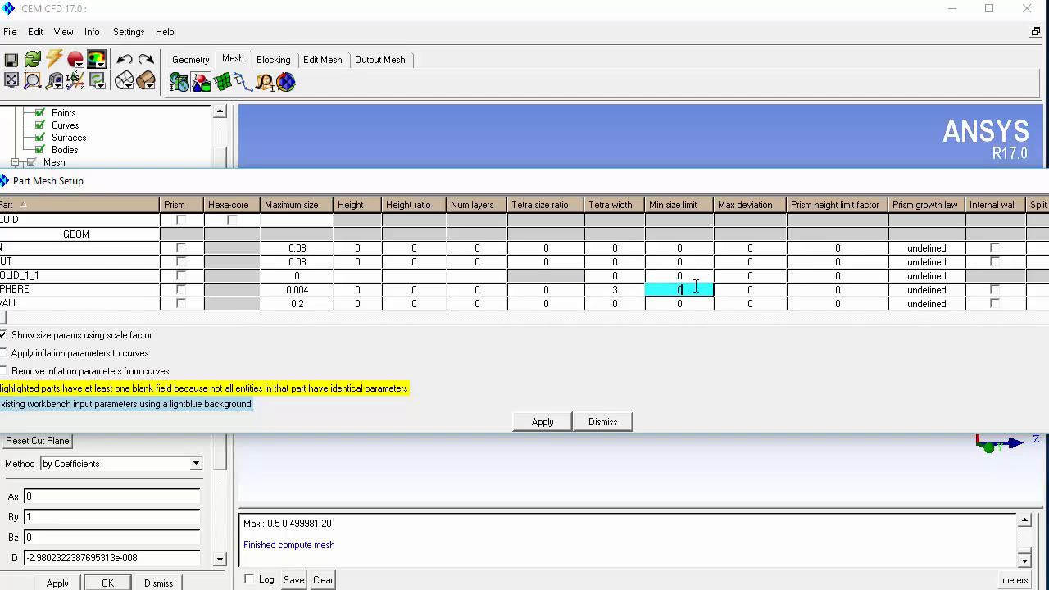
pyautogui.click(555, 287)
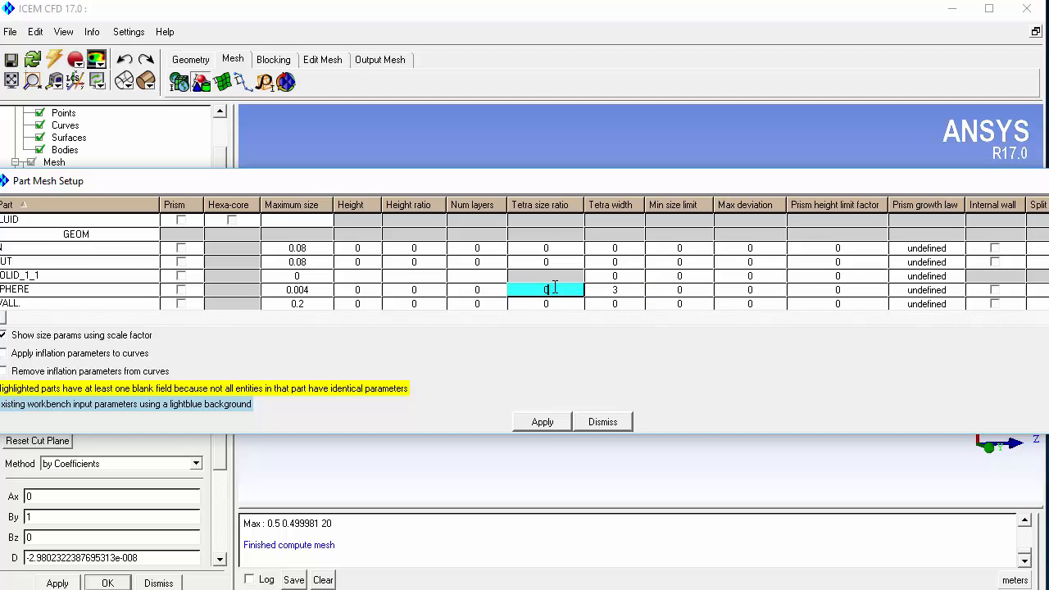
pyautogui.write('1.2')
pyautogui.click(541, 421)
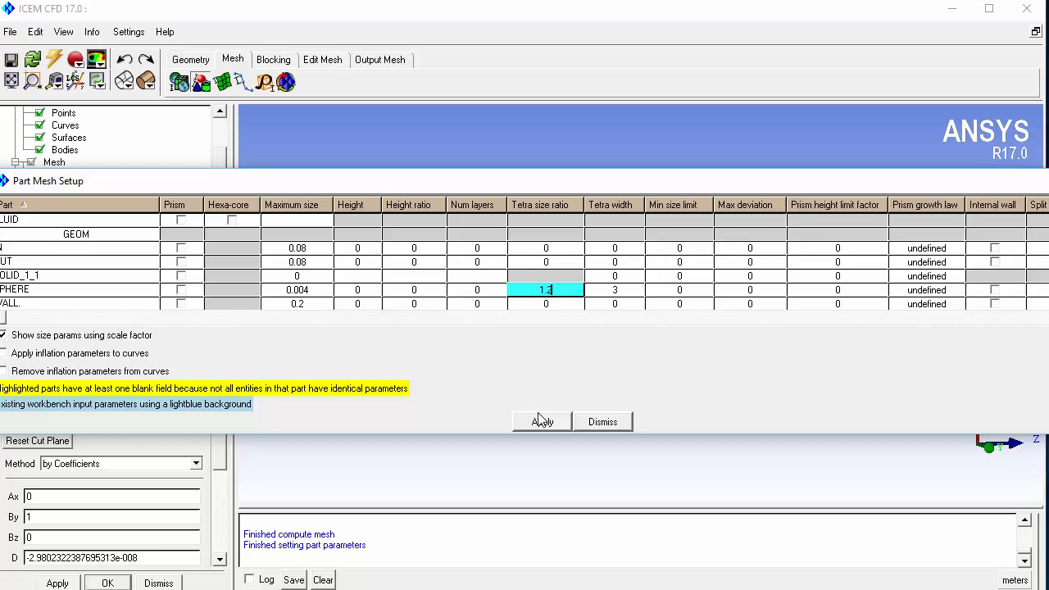
pyautogui.click(542, 422)
pyautogui.click(603, 422)
# Recompute the Tetra/Mixed volume mesh with the new sphere parameters, replacing the existing mesh.
pyautogui.moveTo(672, 263); pyautogui.dragTo(481, 317)
pyautogui.moveTo(481, 316); pyautogui.dragTo(555, 156, button='right')
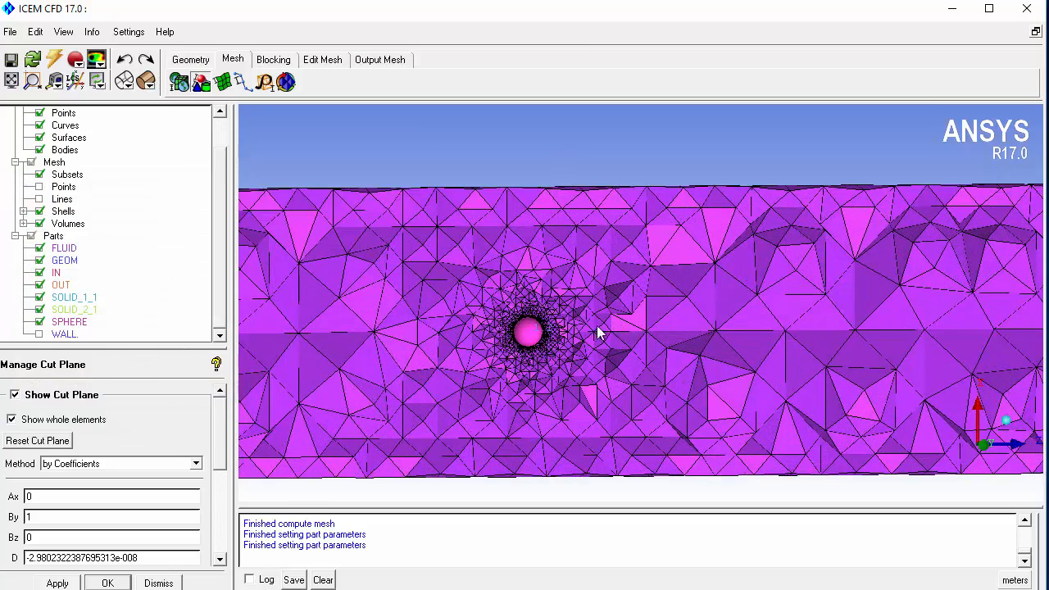
pyautogui.moveTo(604, 335); pyautogui.dragTo(586, 307, button='right')
pyautogui.click(286, 82)
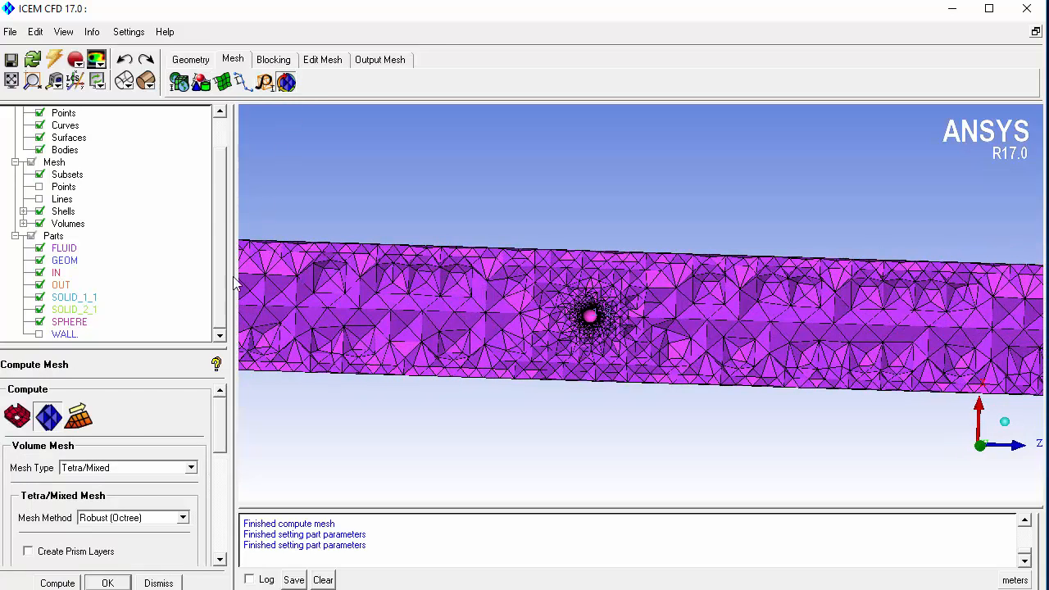
pyautogui.click(69, 580)
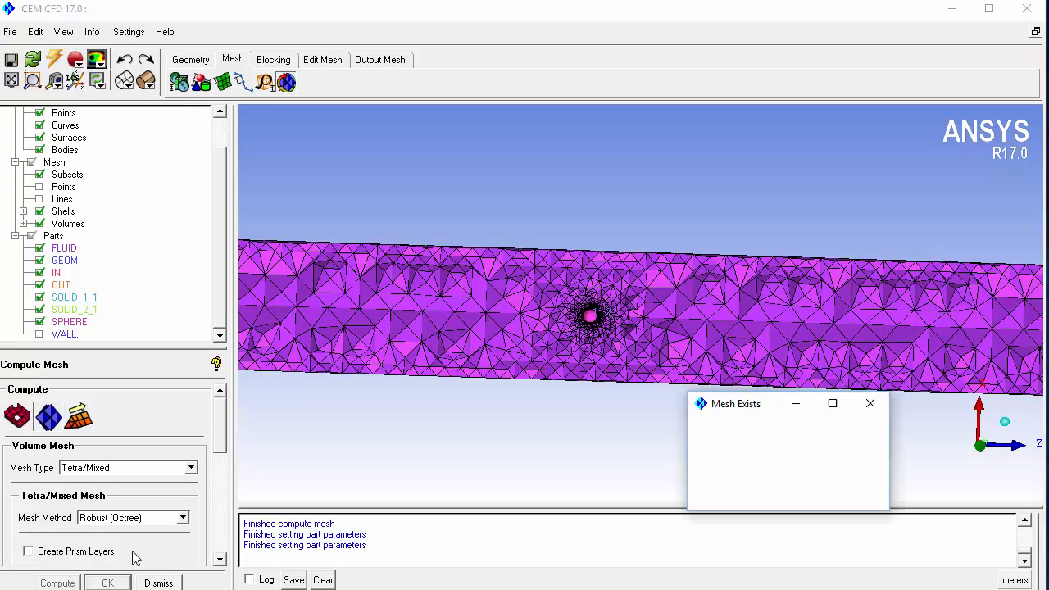
pyautogui.click(784, 489)
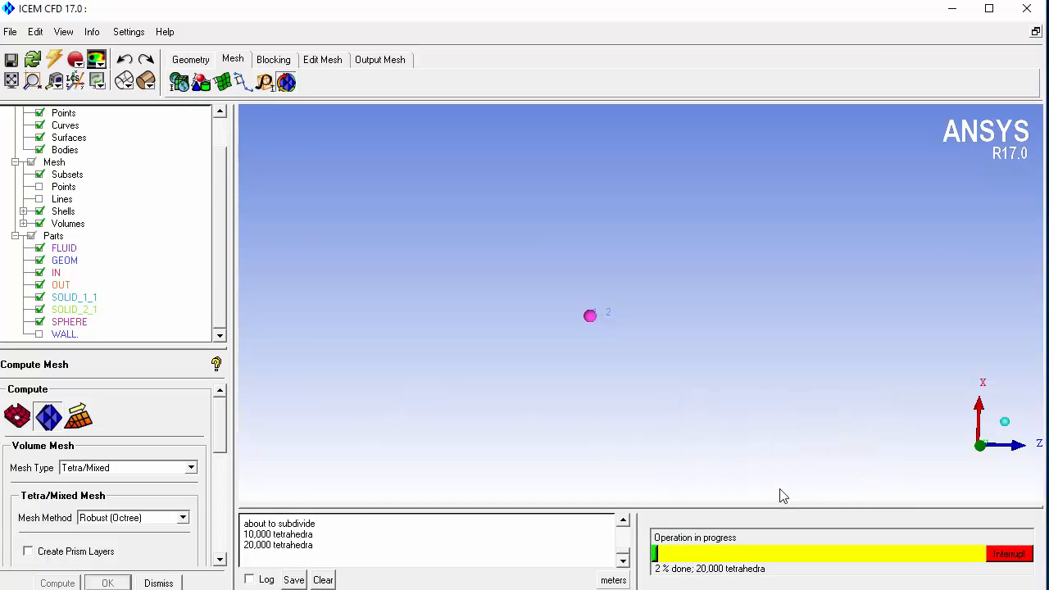
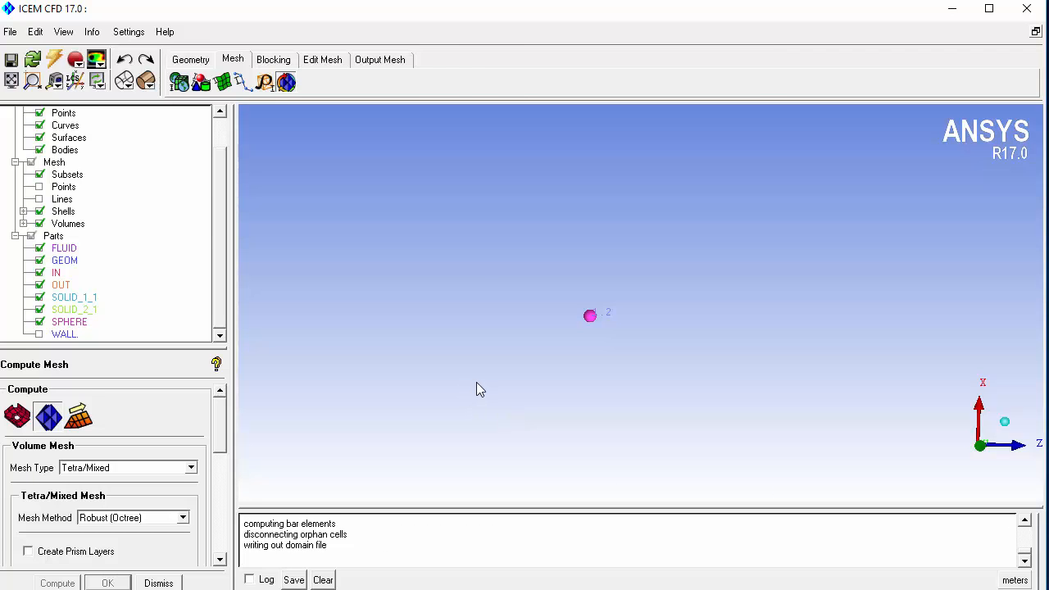
# Open the mesh cut plane settings, display the volume mesh on the cut plane, and examine the elements around the sphere and along the pipe.
pyautogui.rightClick(55, 166)
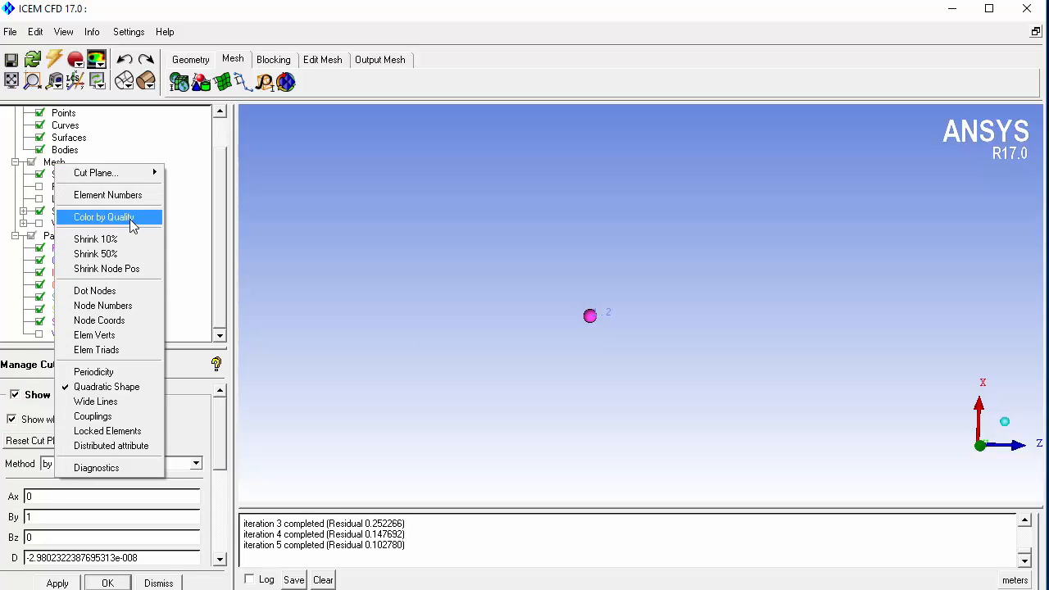
pyautogui.click(227, 241)
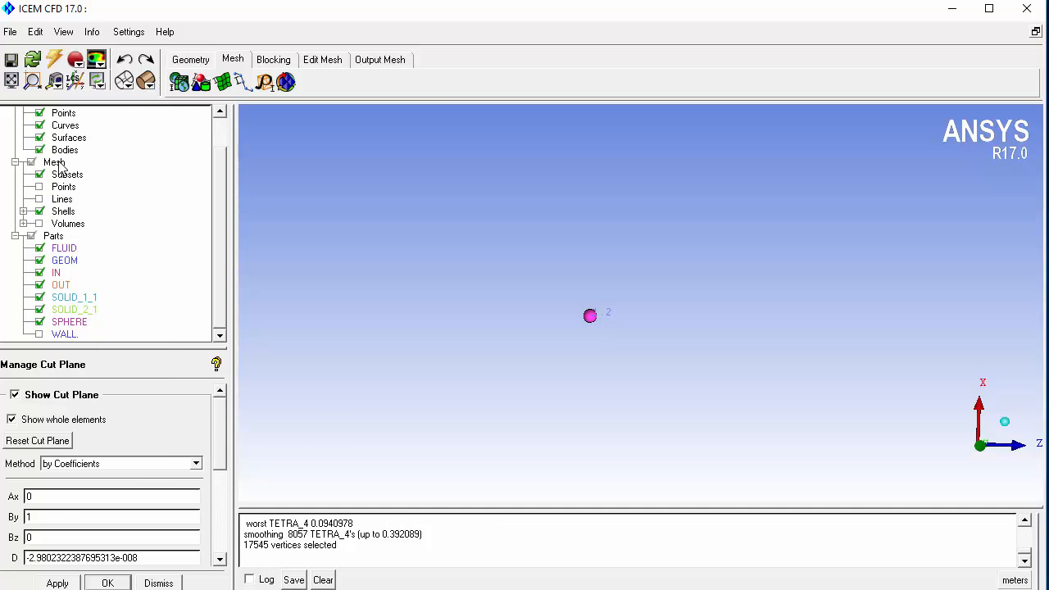
pyautogui.rightClick(56, 164)
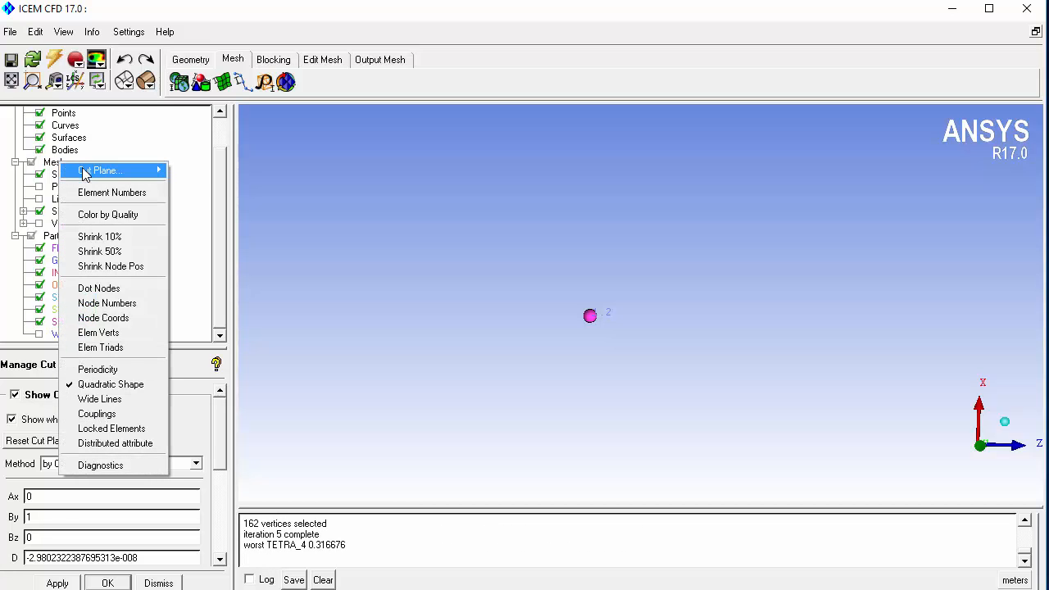
pyautogui.moveTo(85, 175)
pyautogui.click(187, 174)
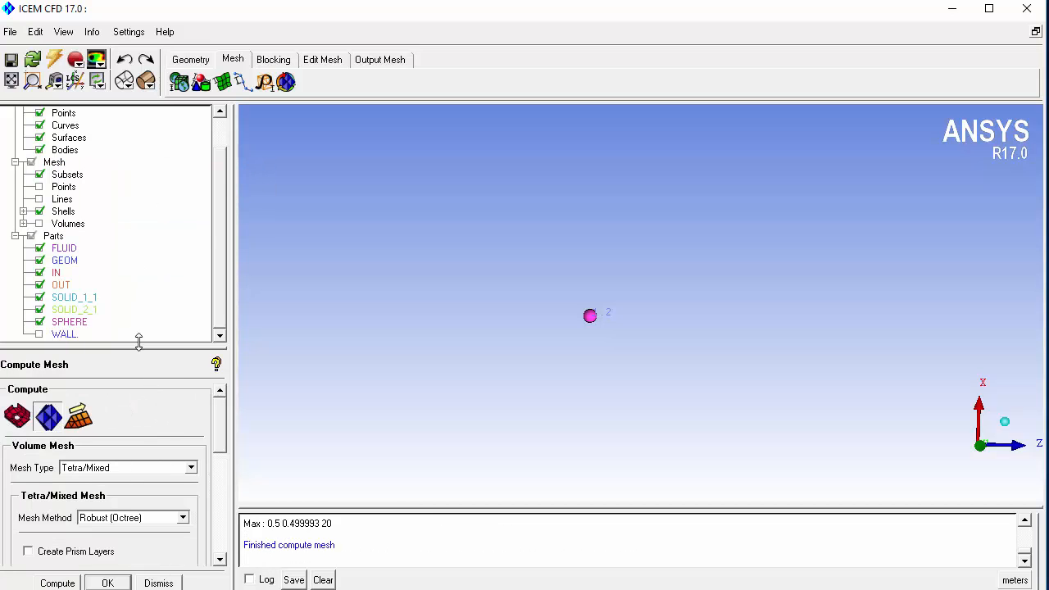
pyautogui.rightClick(57, 164)
pyautogui.moveTo(78, 172)
pyautogui.click(183, 172)
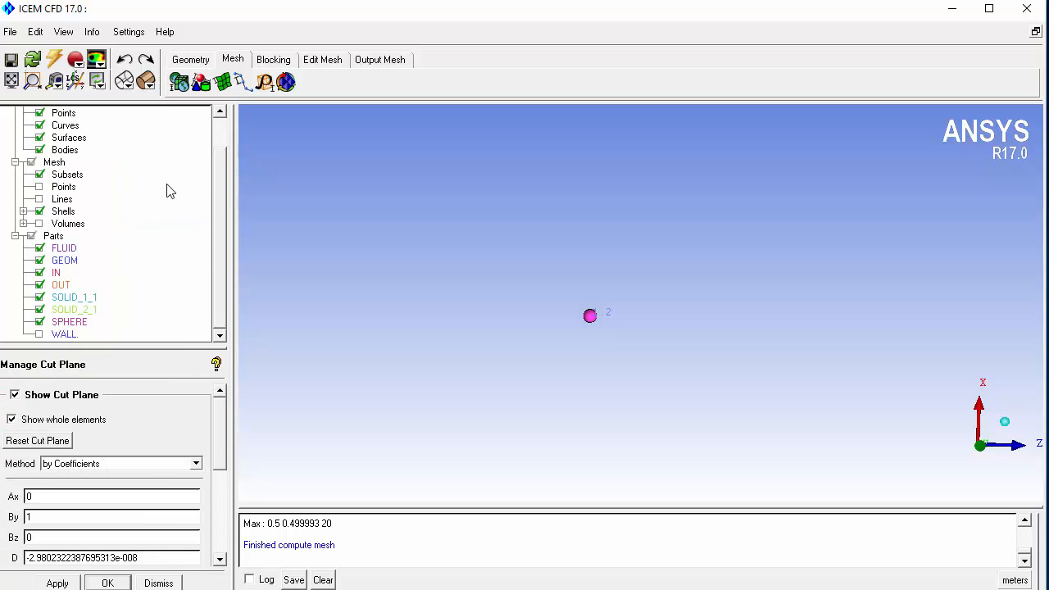
pyautogui.click(38, 223)
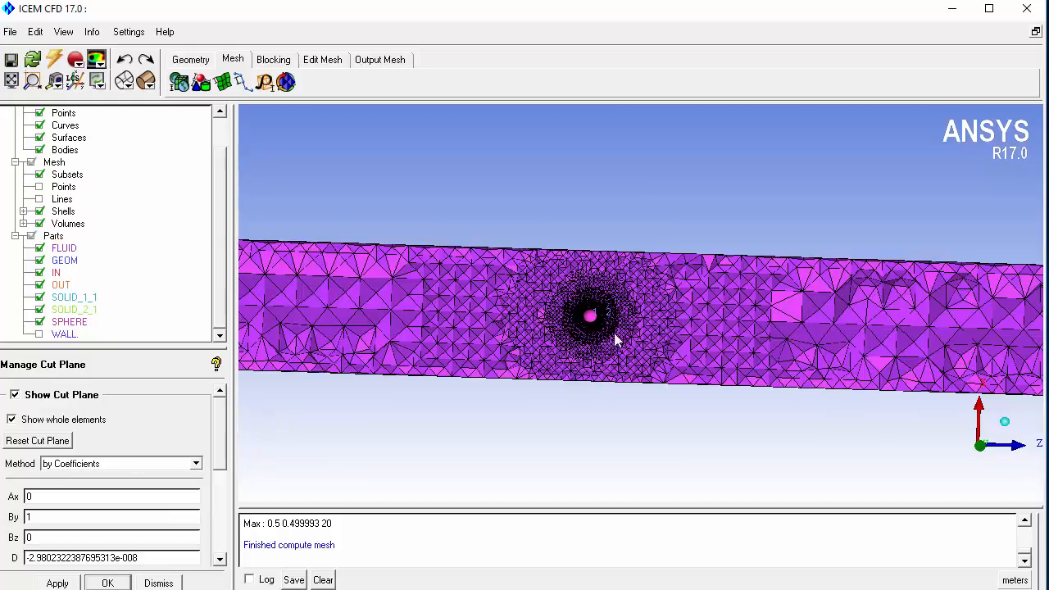
pyautogui.scroll(5, 617, 342)
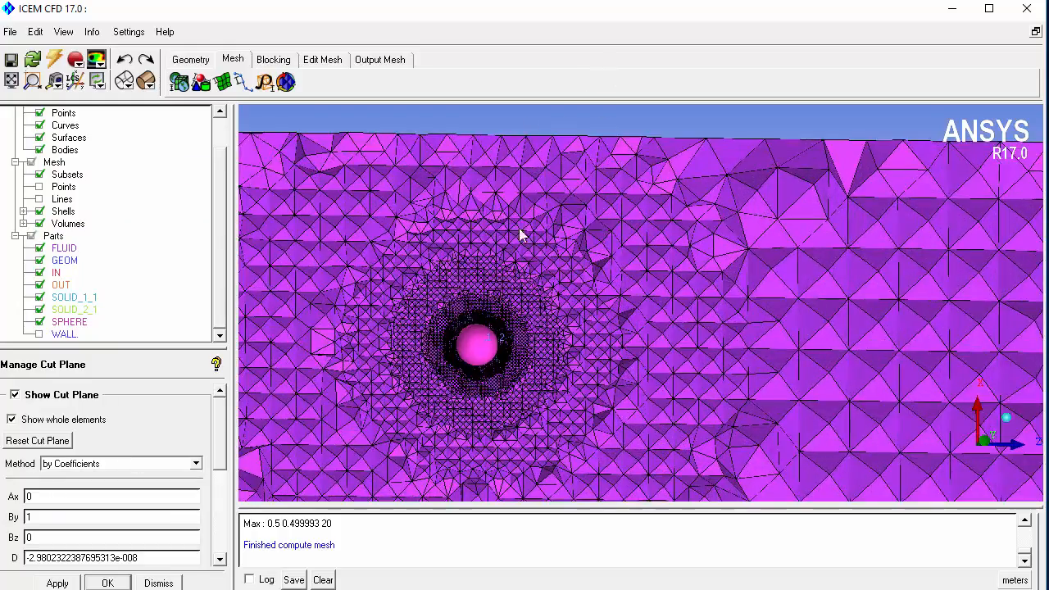
pyautogui.moveTo(519, 413); pyautogui.dragTo(508, 467, button='right')
pyautogui.moveTo(515, 369); pyautogui.dragTo(539, 496, button='right')
pyautogui.moveTo(515, 267); pyautogui.dragTo(529, 195)
# Delete all the 3-D volume elements of the mesh, keeping the surface elements.
pyautogui.click(322, 59)
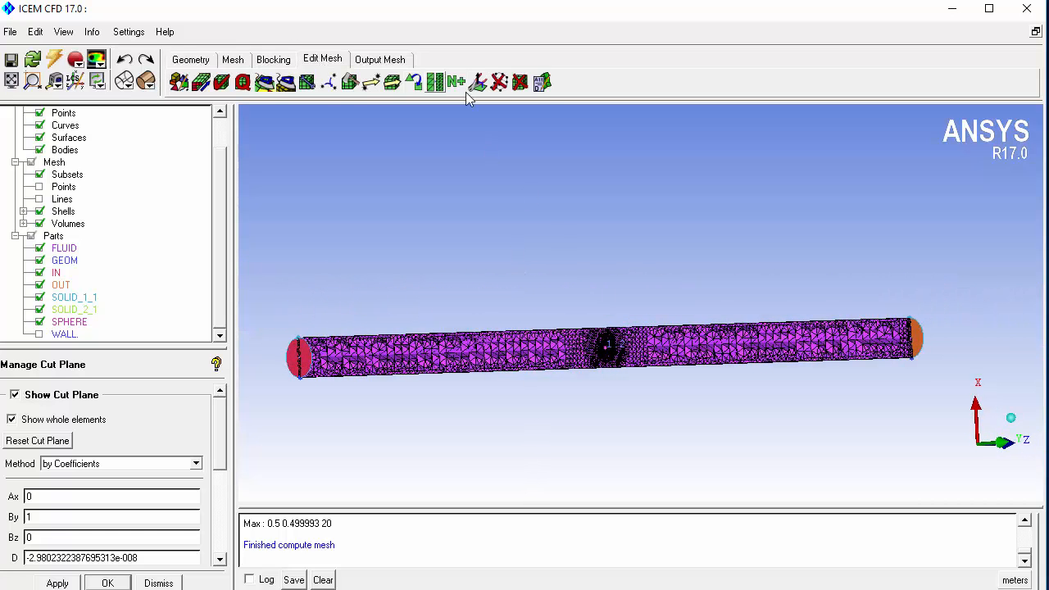
pyautogui.click(520, 82)
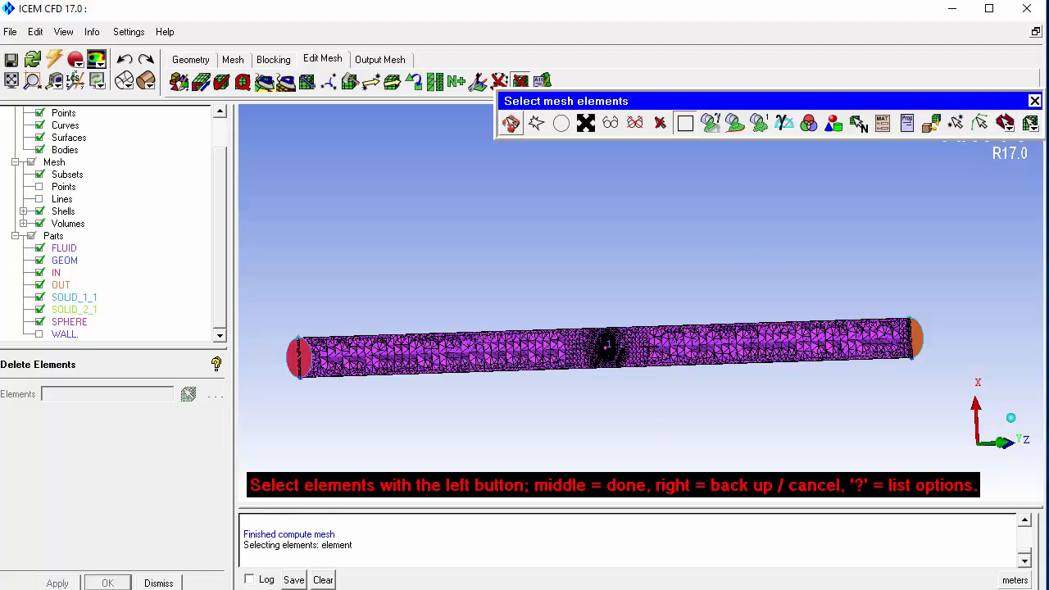
pyautogui.rightClick(645, 348)
pyautogui.moveTo(648, 448); pyautogui.dragTo(625, 380, button='right')
pyautogui.moveTo(625, 379); pyautogui.dragTo(434, 384)
pyautogui.moveTo(585, 496); pyautogui.dragTo(527, 408, button='middle')
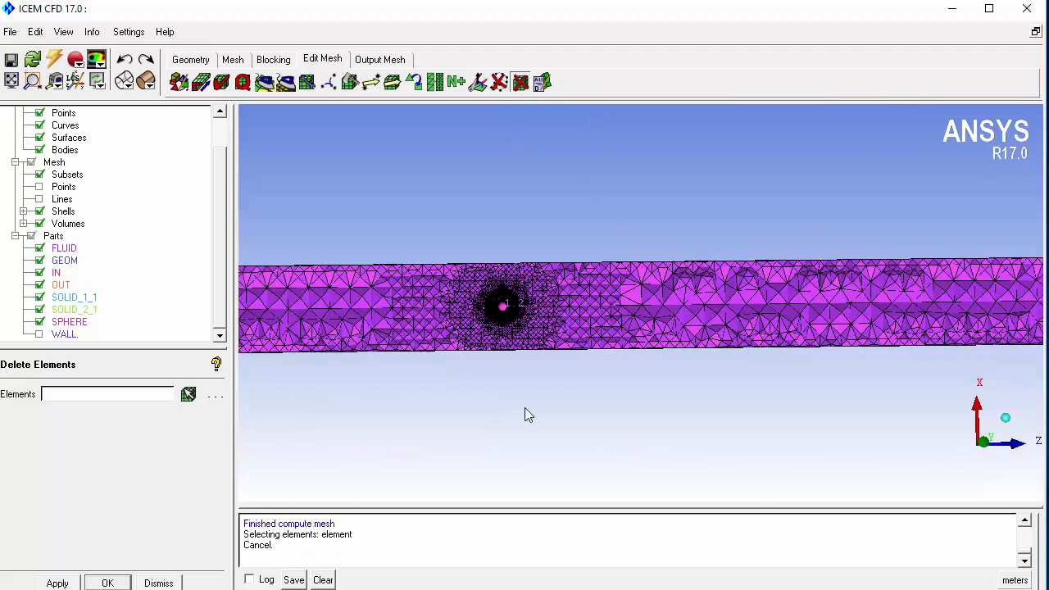
pyautogui.moveTo(527, 407); pyautogui.dragTo(569, 354, button='right')
pyautogui.moveTo(787, 306); pyautogui.dragTo(657, 353, button='middle')
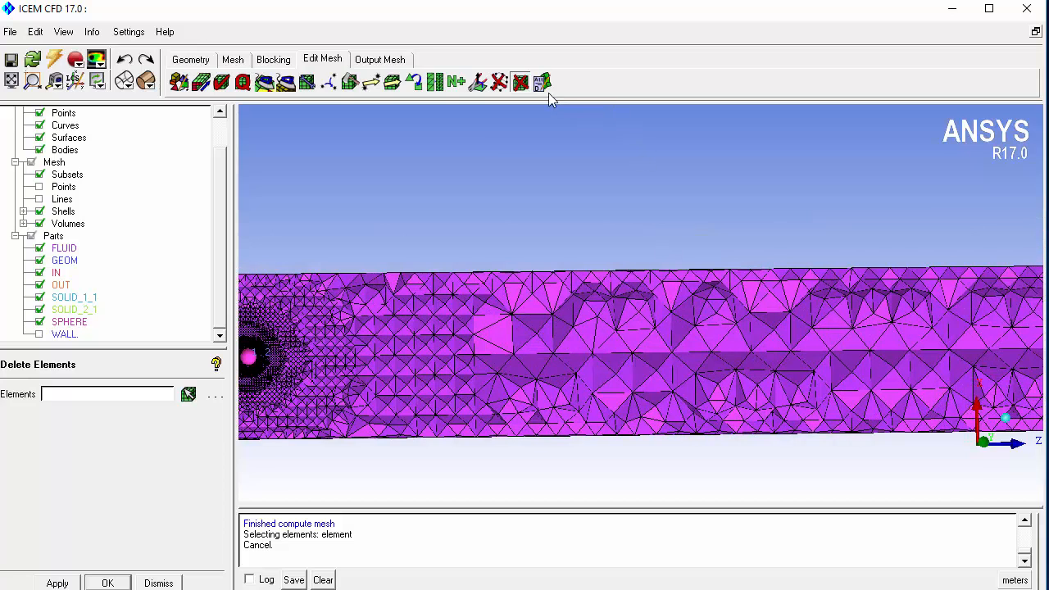
pyautogui.click(520, 80)
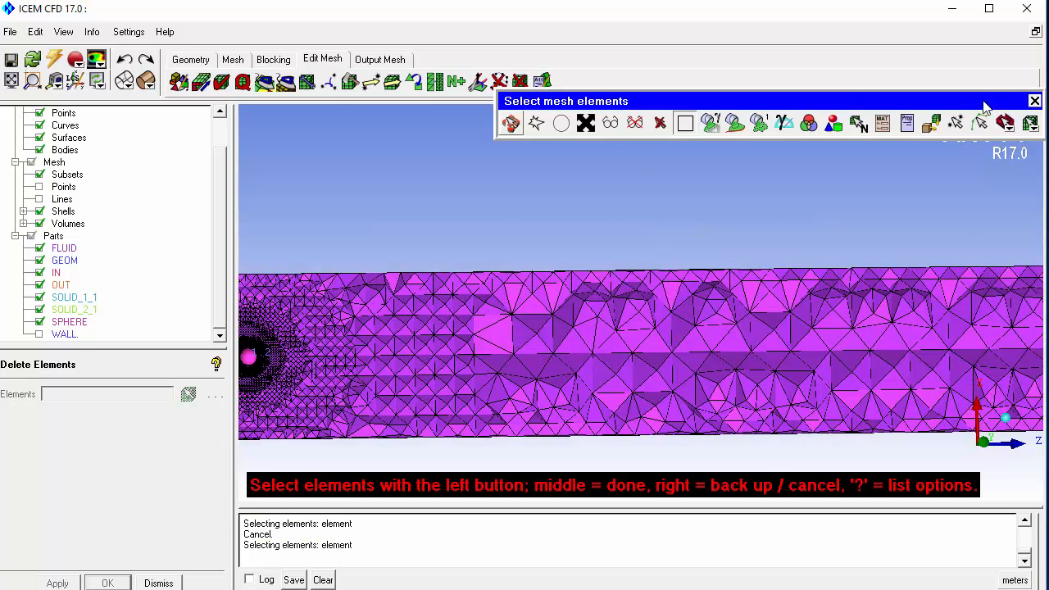
pyautogui.moveTo(983, 103); pyautogui.dragTo(836, 148)
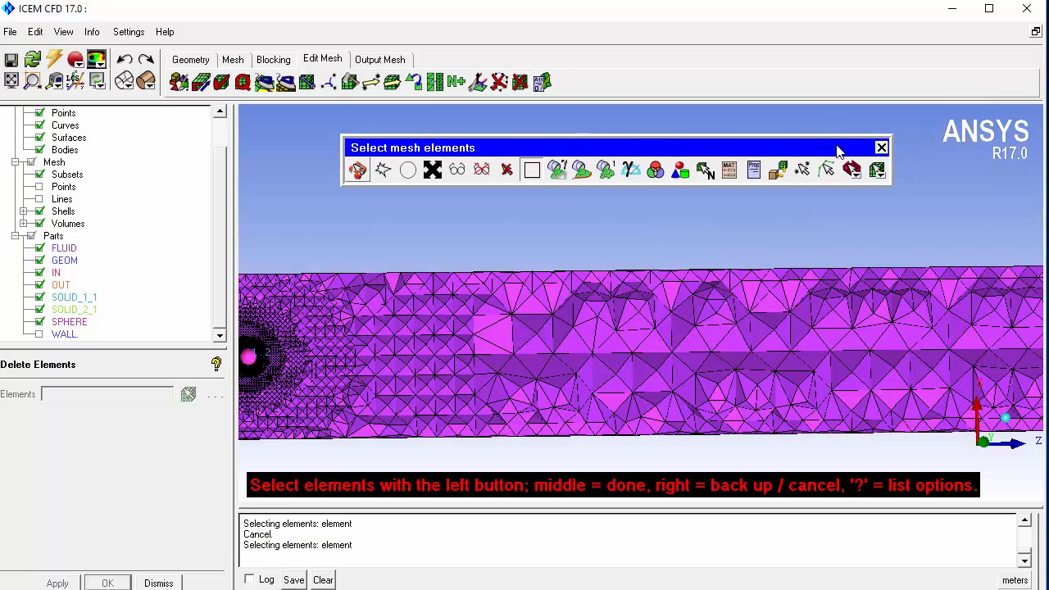
pyautogui.click(877, 169)
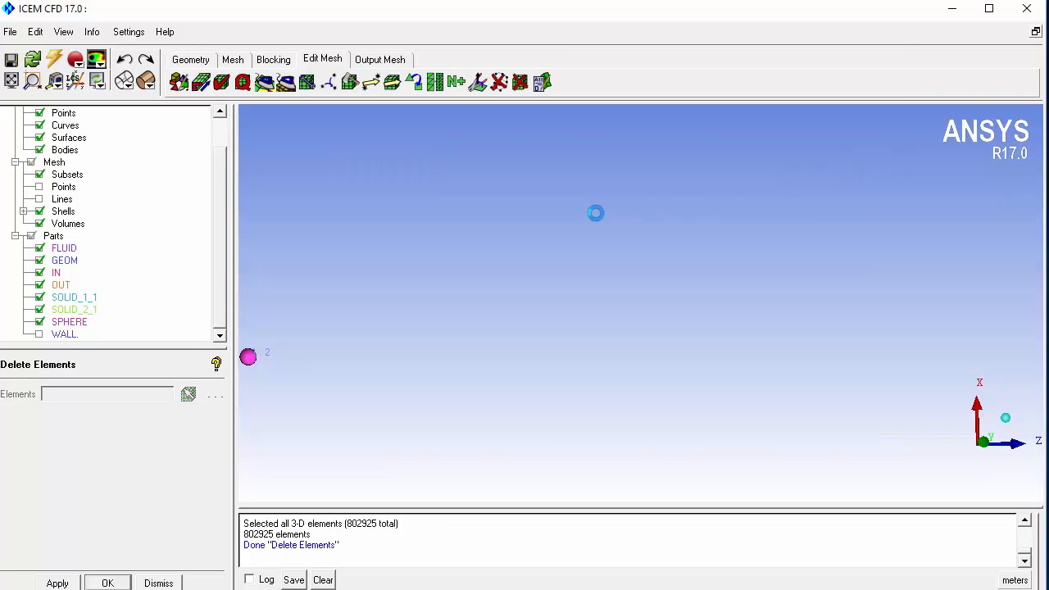
pyautogui.rightClick(596, 213)
pyautogui.moveTo(590, 334); pyautogui.dragTo(630, 172, button='right')
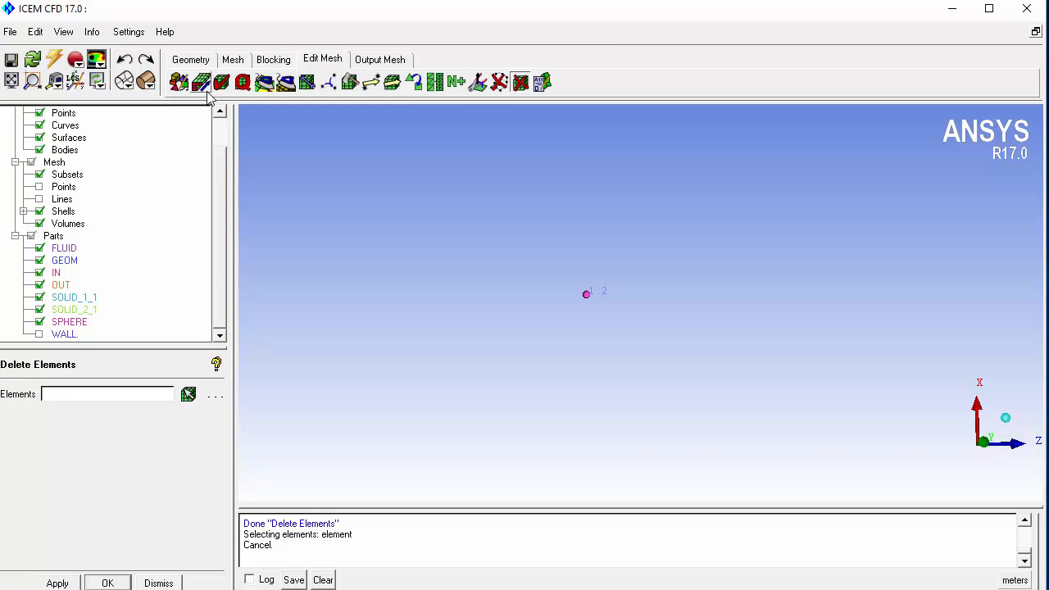
# Smooth the remaining elements globally using the Quality criterion up to a value of 0.8.
pyautogui.click(265, 82)
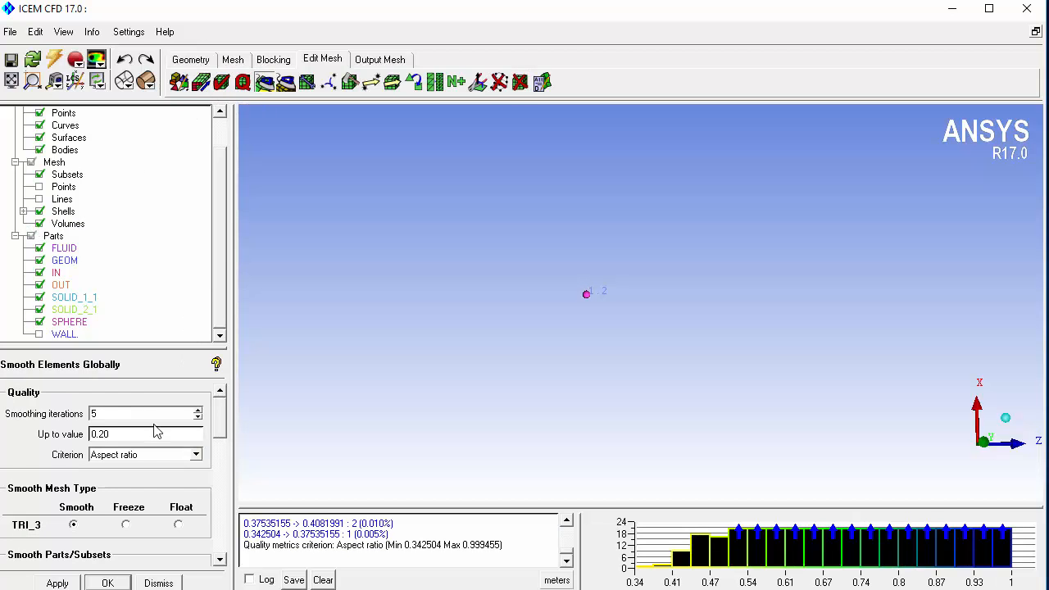
pyautogui.click(149, 455)
pyautogui.scroll(1, 156, 481)
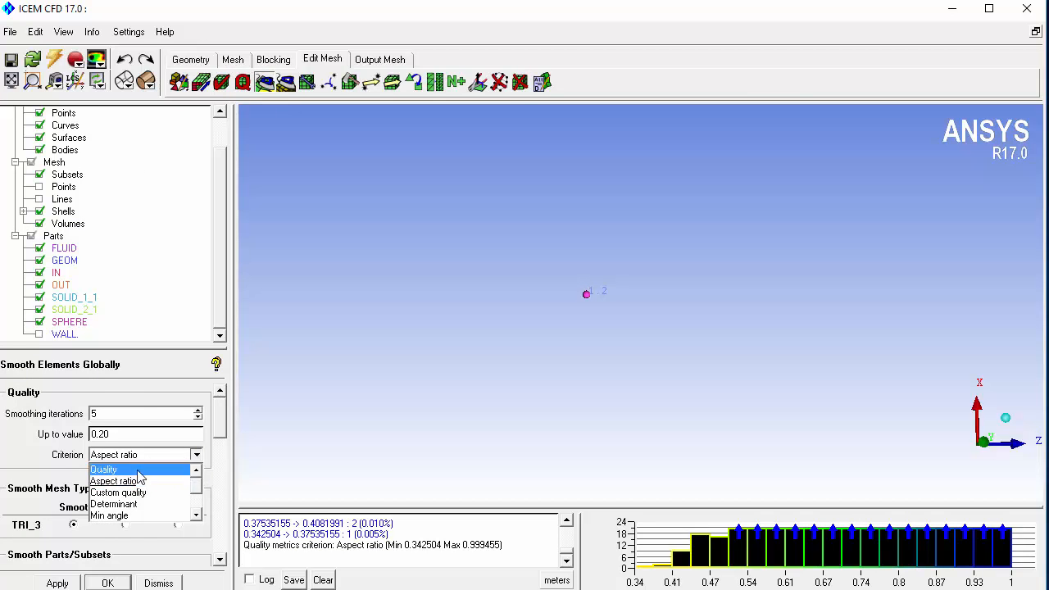
pyautogui.click(144, 469)
pyautogui.moveTo(135, 437); pyautogui.dragTo(88, 436)
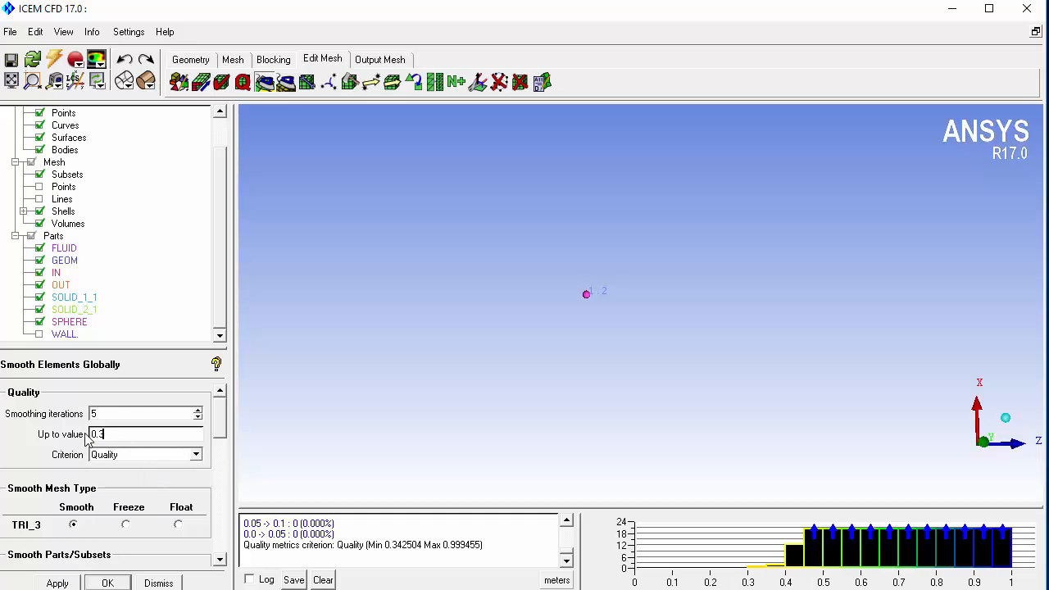
pyautogui.click(57, 582)
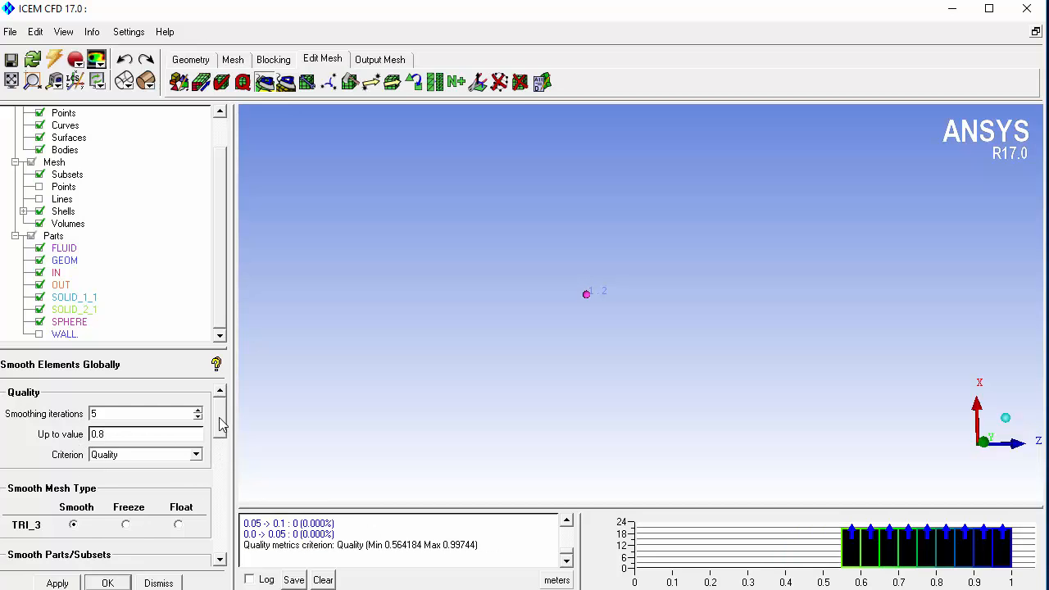
# Run alternating global smoothing passes with Laplace smoothing on and off, finishing with it off, and close the smoothing settings.
pyautogui.moveTo(219, 423); pyautogui.dragTo(226, 491)
pyautogui.click(17, 479)
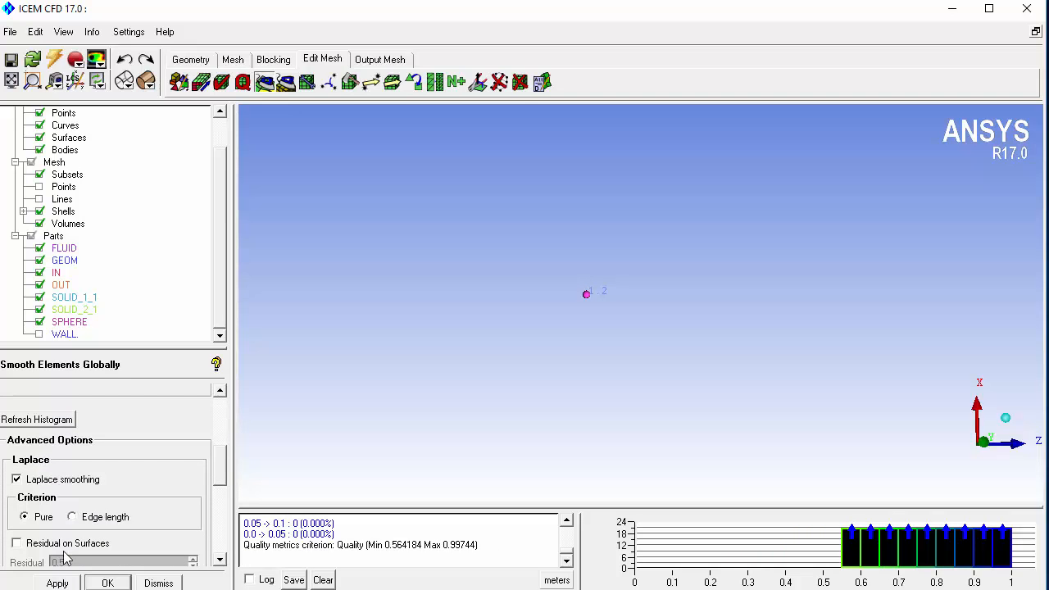
pyautogui.click(57, 583)
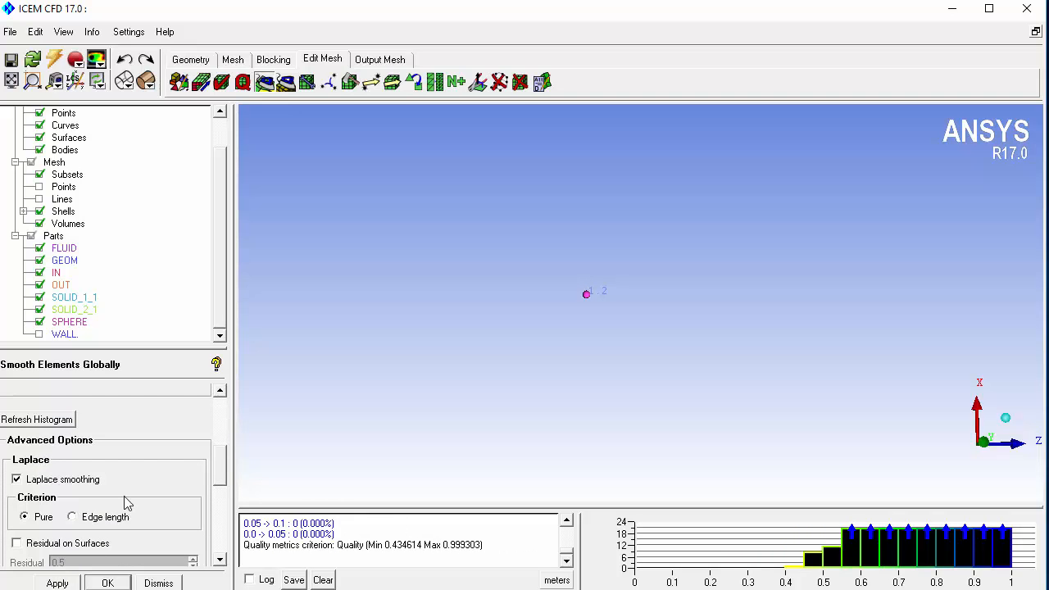
pyautogui.click(84, 479)
pyautogui.click(57, 583)
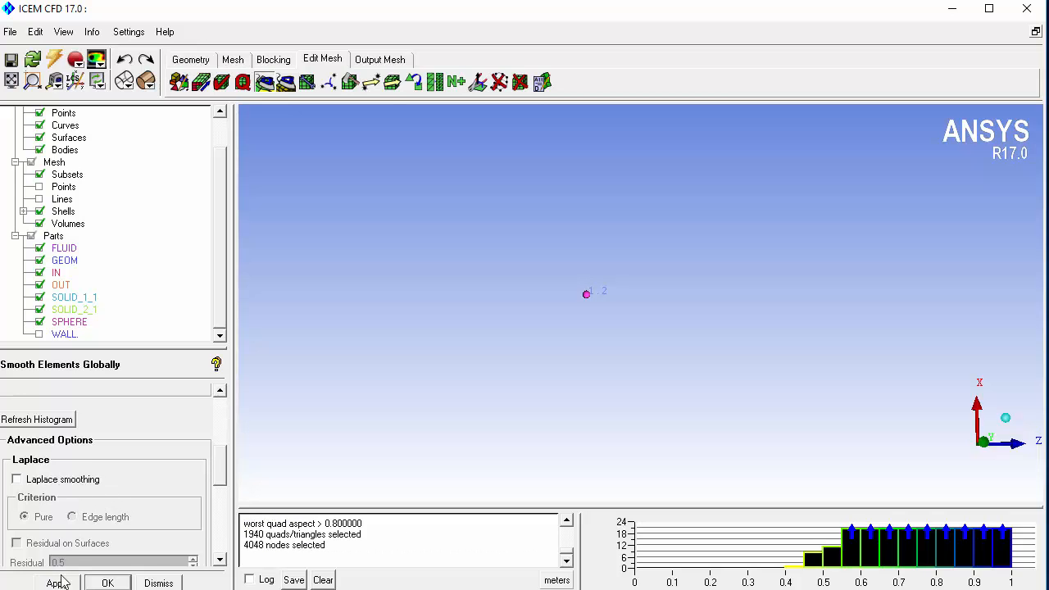
pyautogui.click(72, 484)
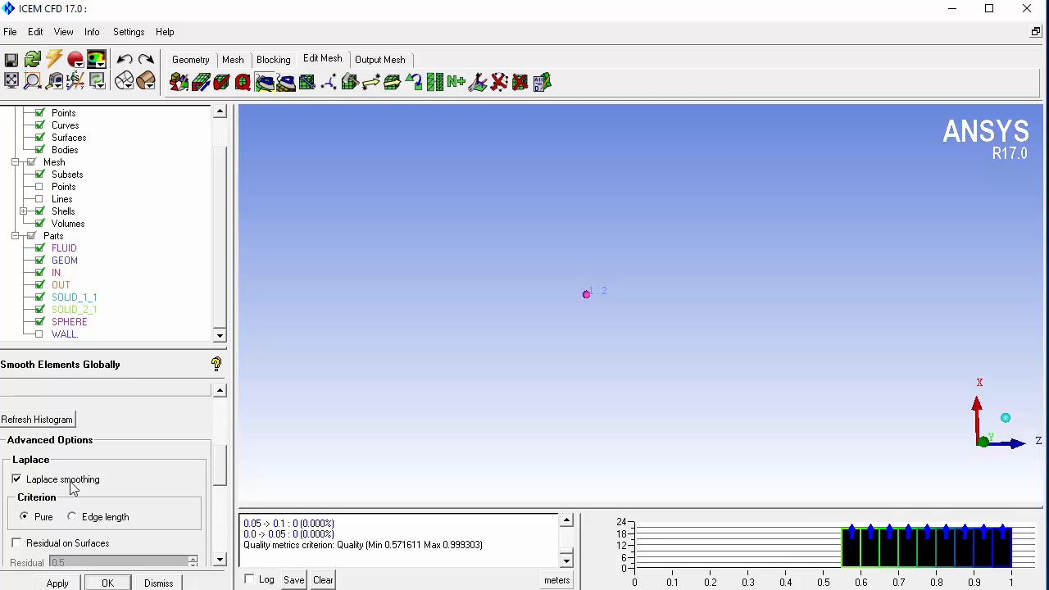
pyautogui.click(69, 582)
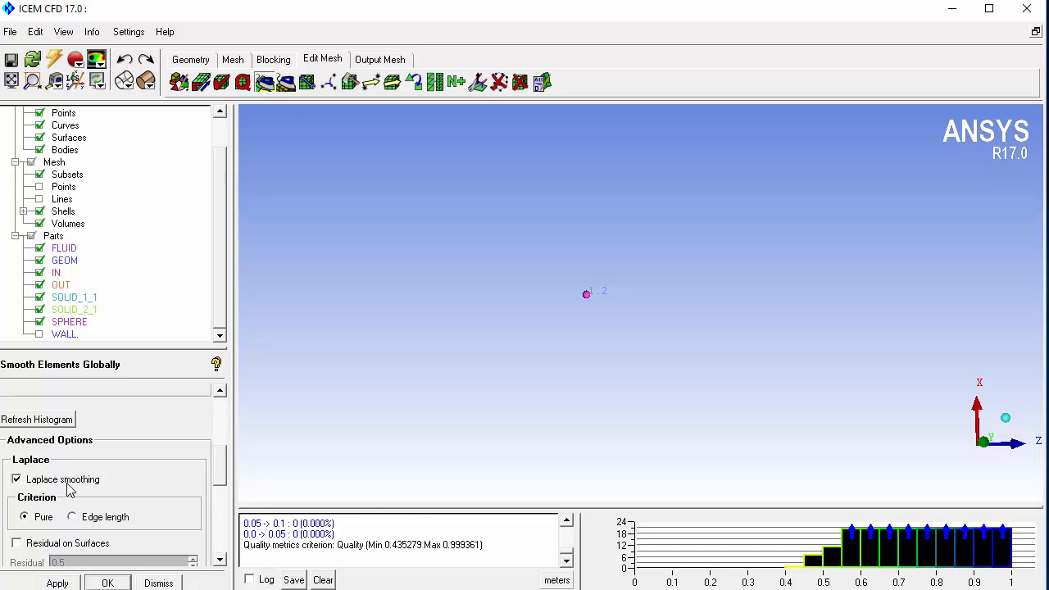
pyautogui.click(71, 483)
pyautogui.click(57, 583)
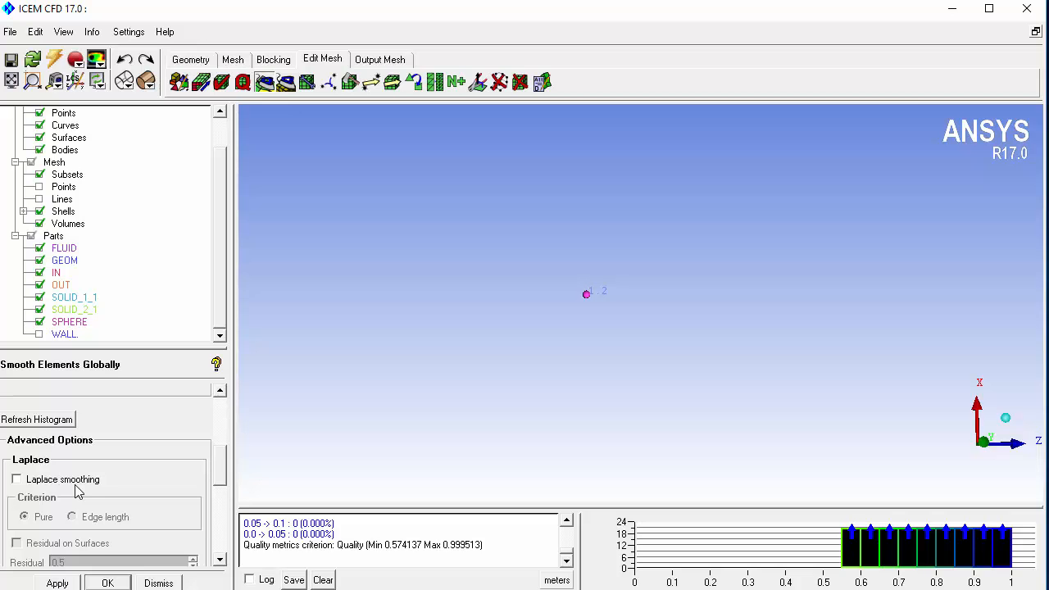
pyautogui.click(92, 582)
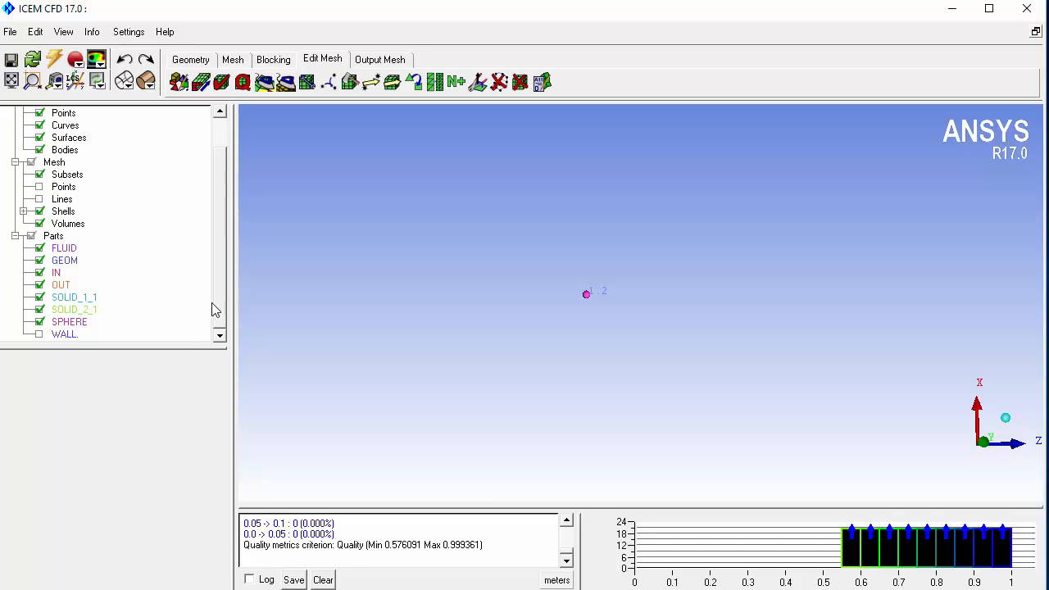
# Compute a new Tetra/Mixed volume mesh using the Quick (Delaunay) mesh method.
pyautogui.scroll(-2, 382, 331)
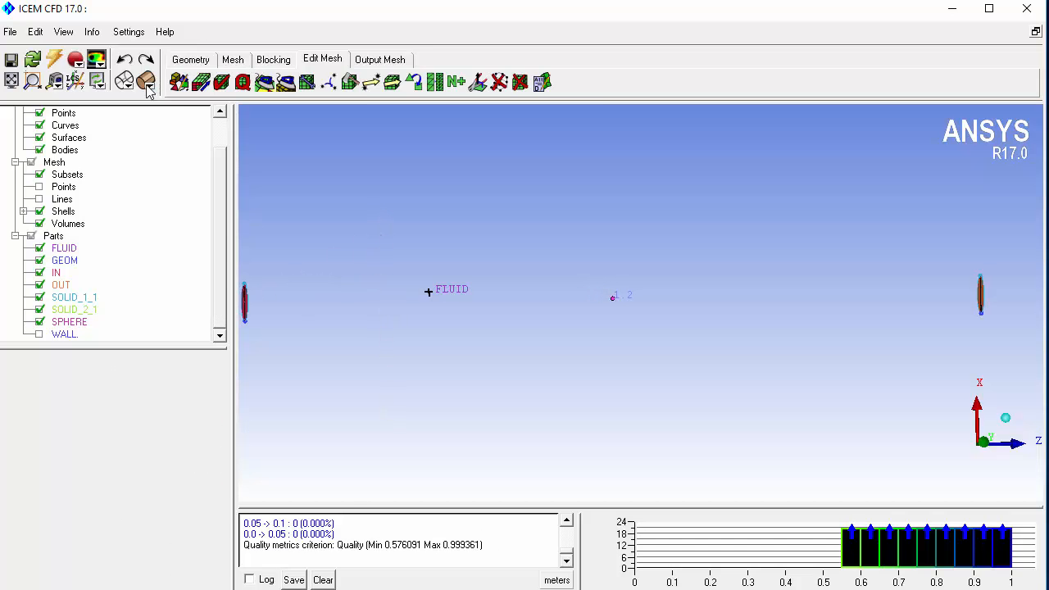
pyautogui.click(10, 80)
pyautogui.click(234, 61)
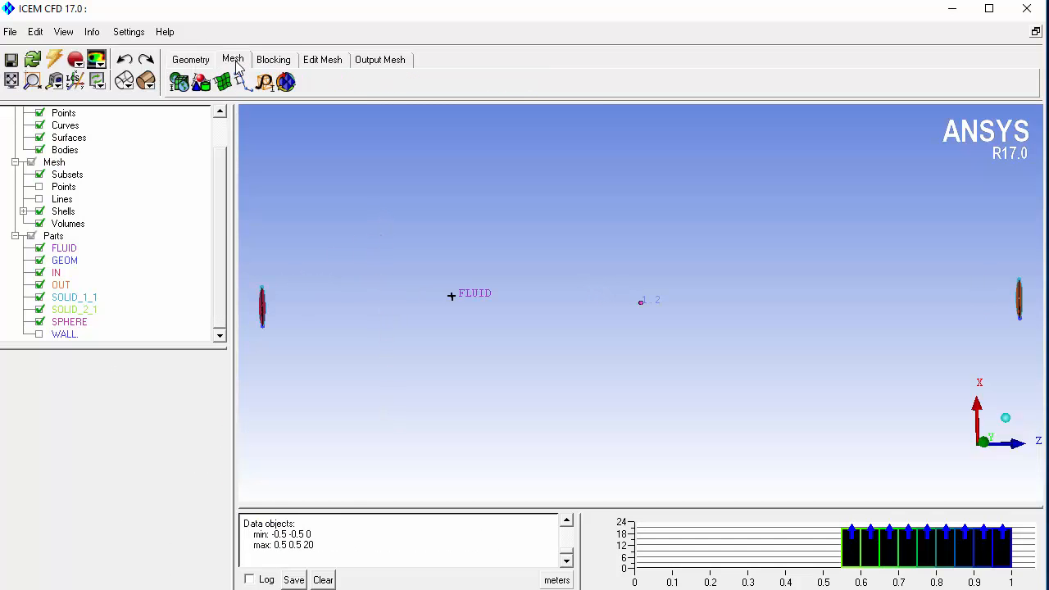
pyautogui.click(286, 82)
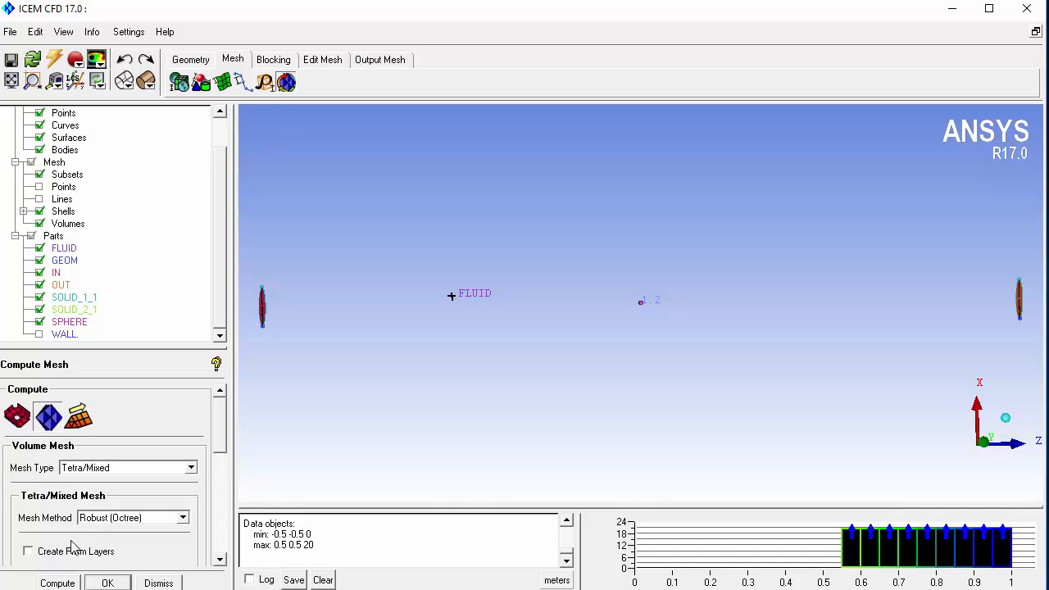
pyautogui.click(105, 519)
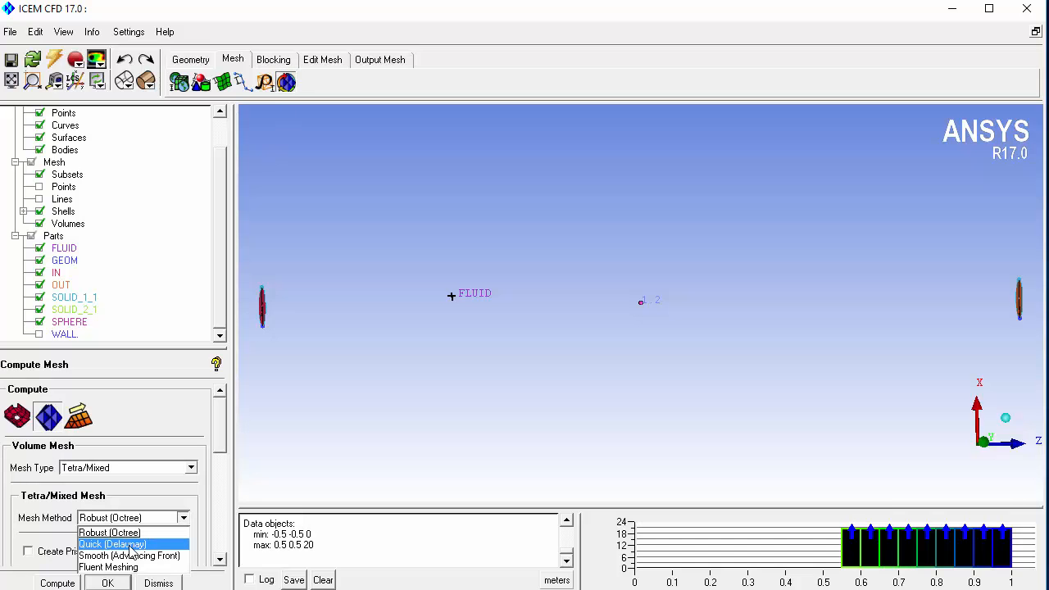
pyautogui.click(112, 544)
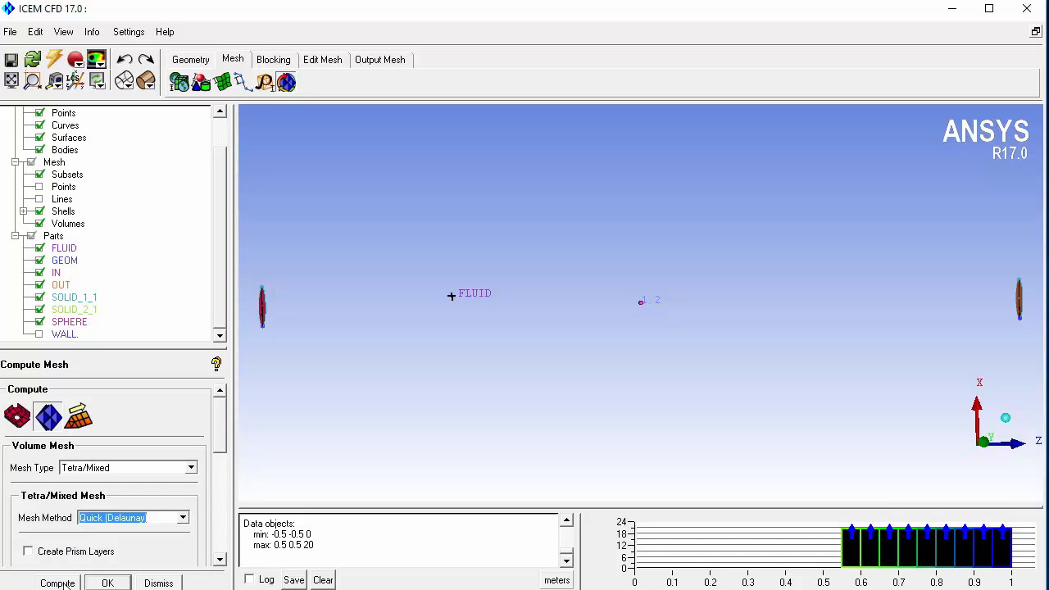
pyautogui.click(59, 583)
pyautogui.moveTo(247, 384); pyautogui.dragTo(446, 308)
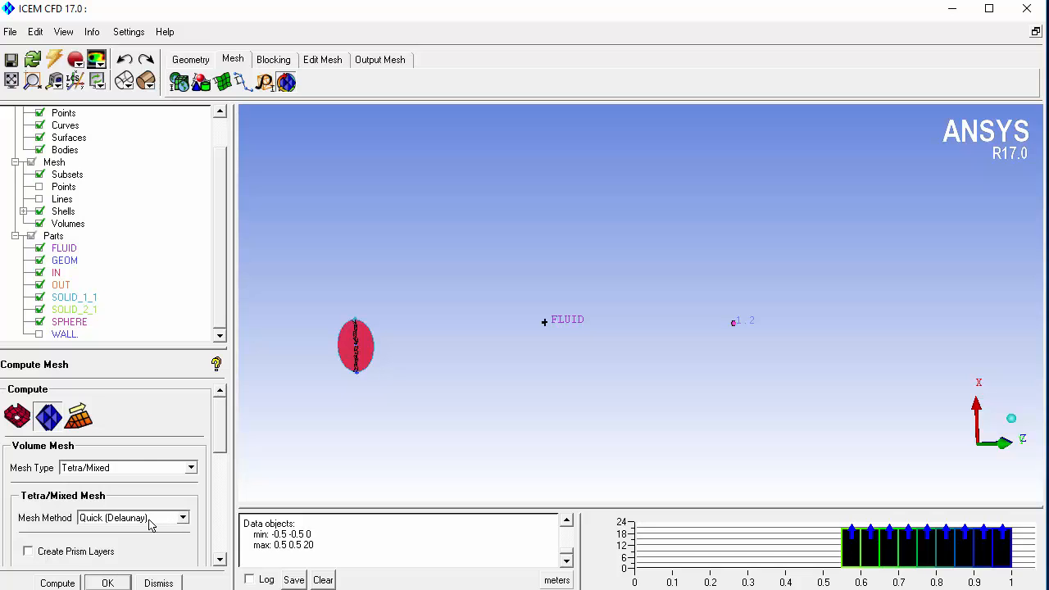
pyautogui.click(57, 584)
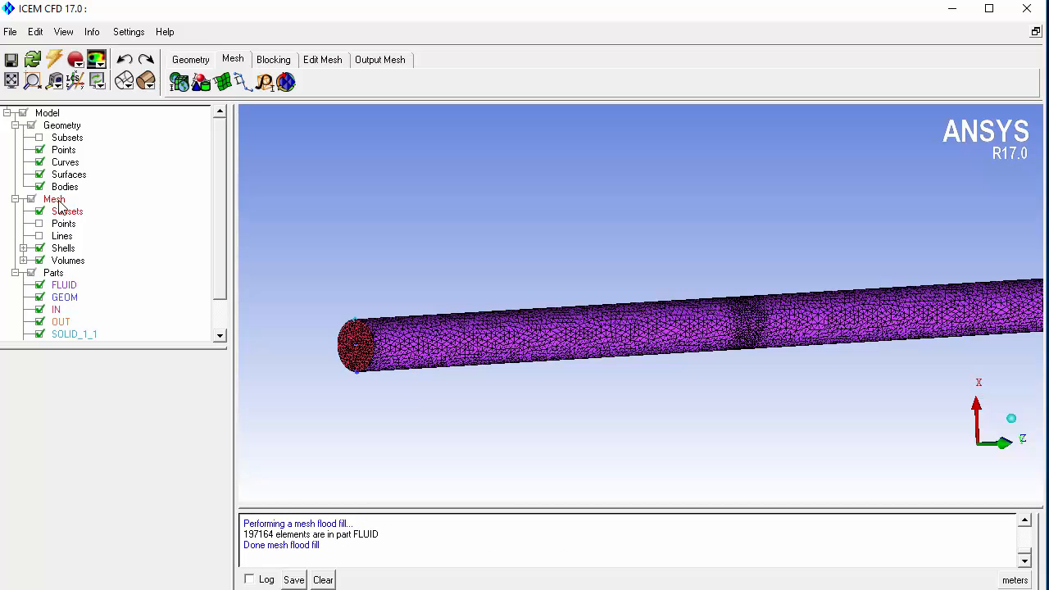
# Show a cut plane through the mesh and place it at the middle Y plane, displaying whole elements.
pyautogui.rightClick(58, 203)
pyautogui.moveTo(99, 207)
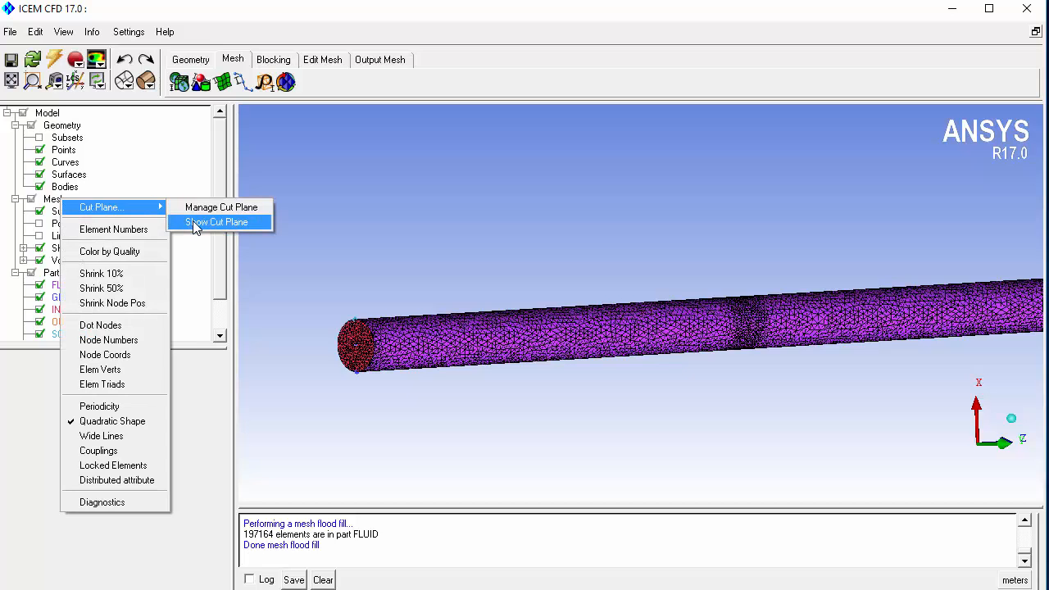
pyautogui.click(200, 209)
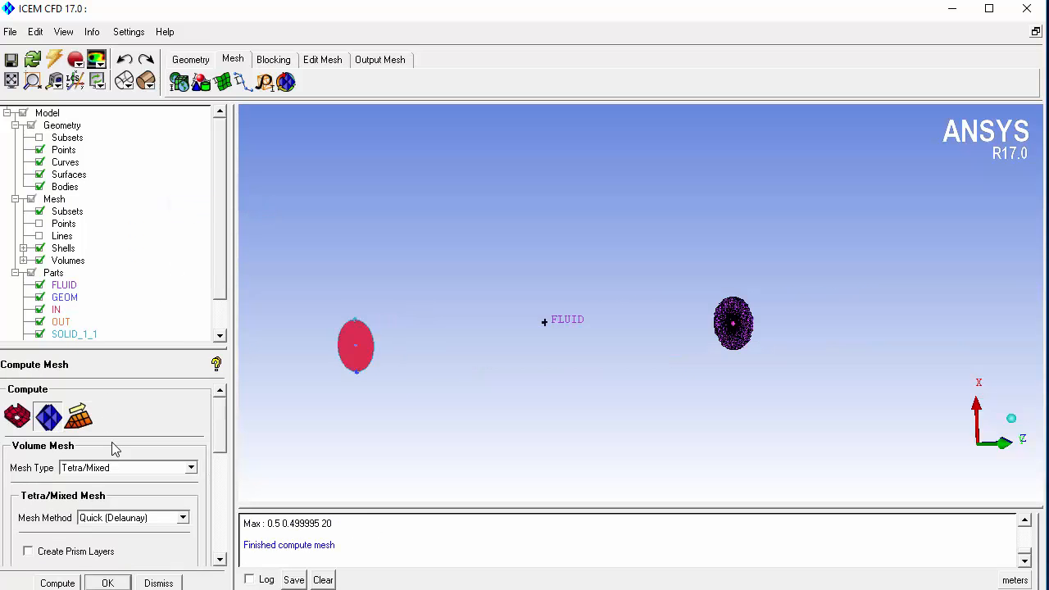
pyautogui.rightClick(53, 199)
pyautogui.moveTo(97, 203)
pyautogui.click(174, 204)
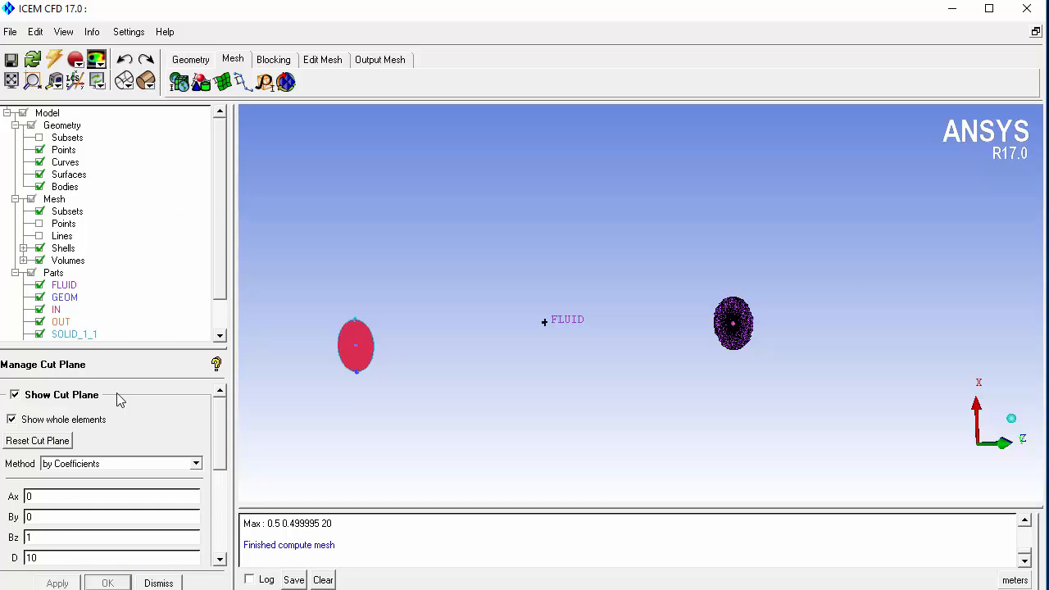
pyautogui.click(105, 464)
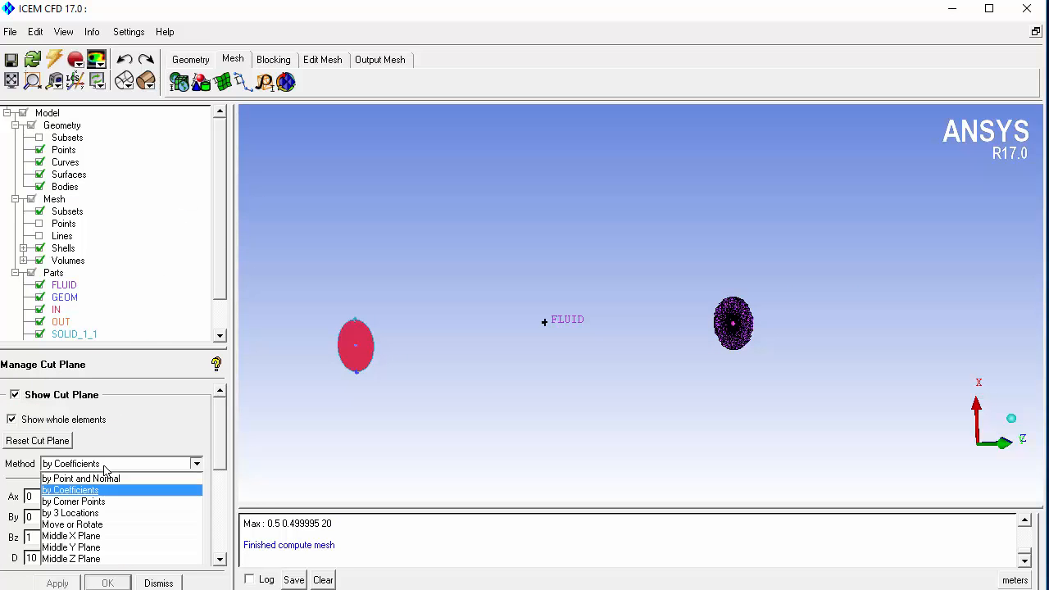
pyautogui.click(72, 547)
pyautogui.moveTo(502, 390); pyautogui.dragTo(145, 251)
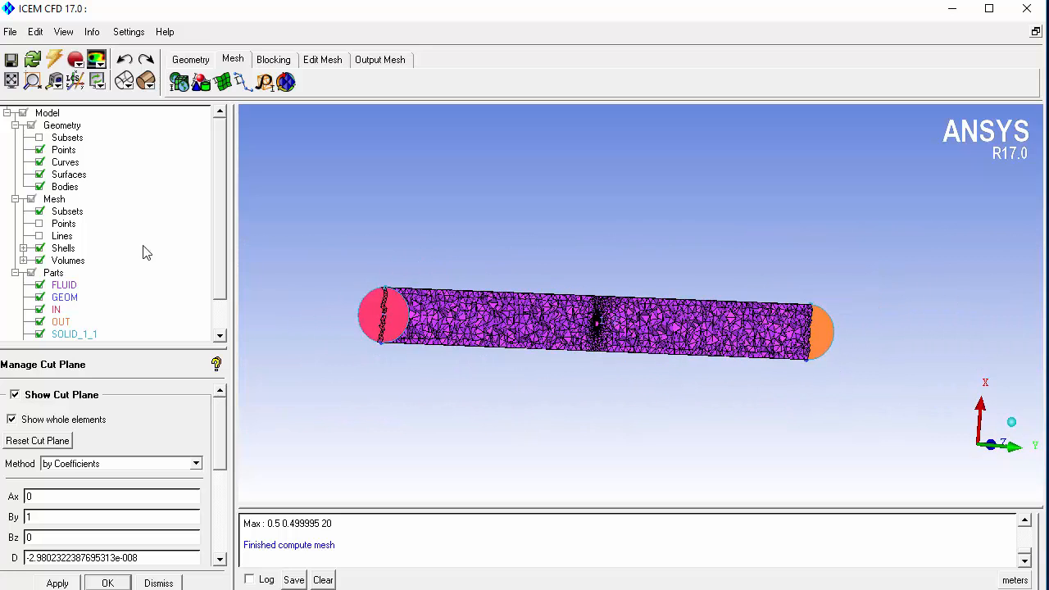
# Smooth the new volume mesh globally up to 0.8 Quality, with one pass without Laplace smoothing, one with it, and a final one without.
pyautogui.click(318, 62)
pyautogui.click(262, 84)
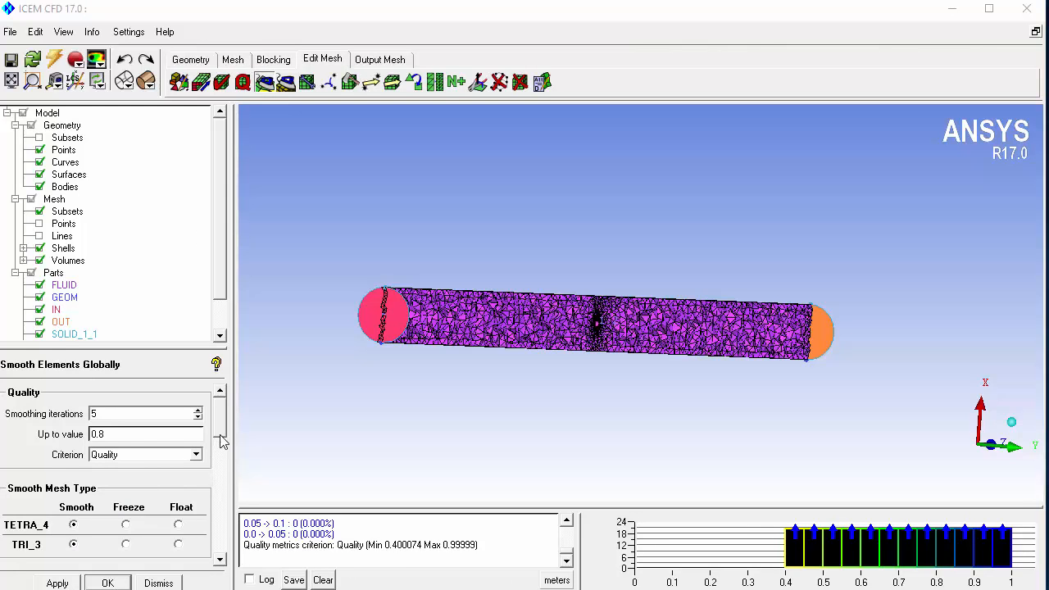
pyautogui.moveTo(222, 426); pyautogui.dragTo(222, 482)
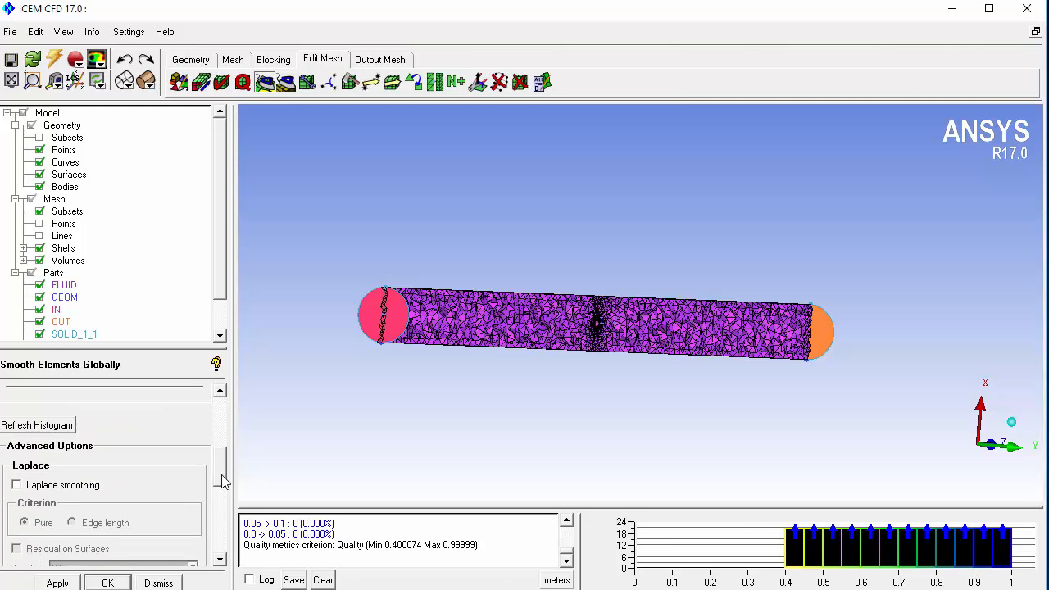
pyautogui.click(58, 583)
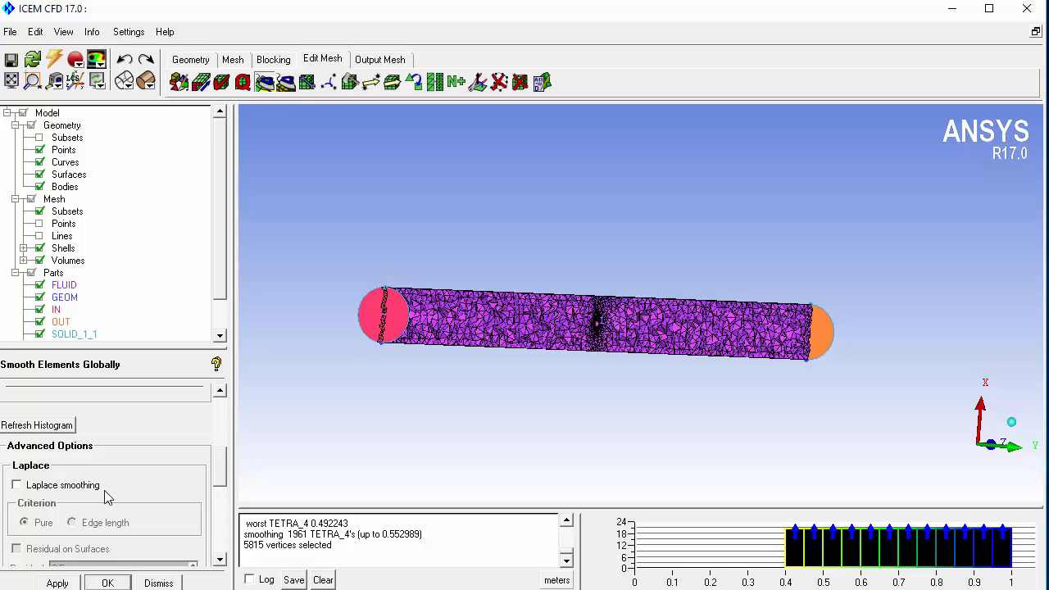
pyautogui.click(69, 486)
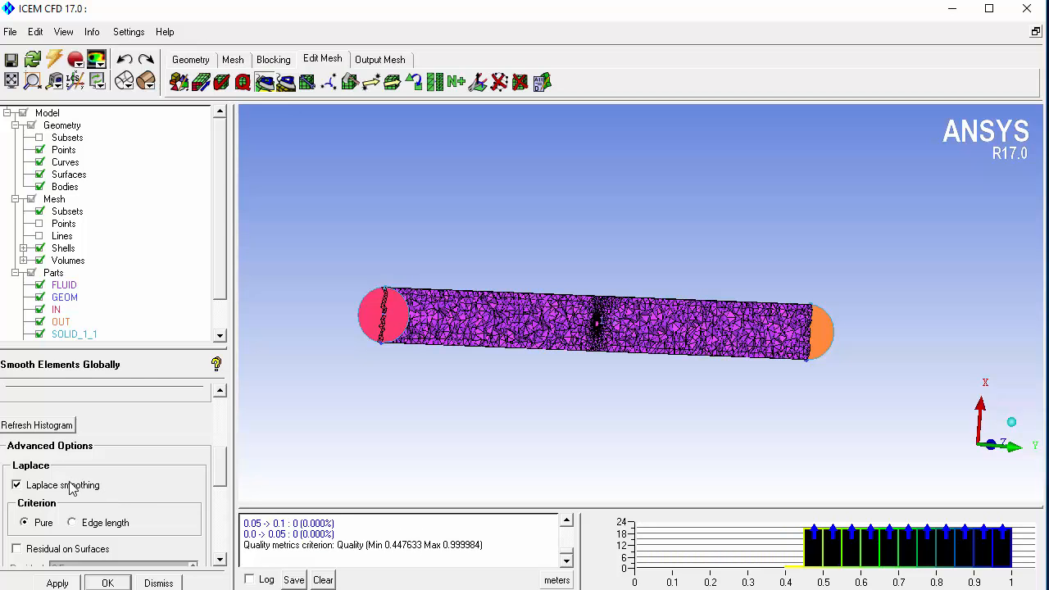
pyautogui.click(59, 583)
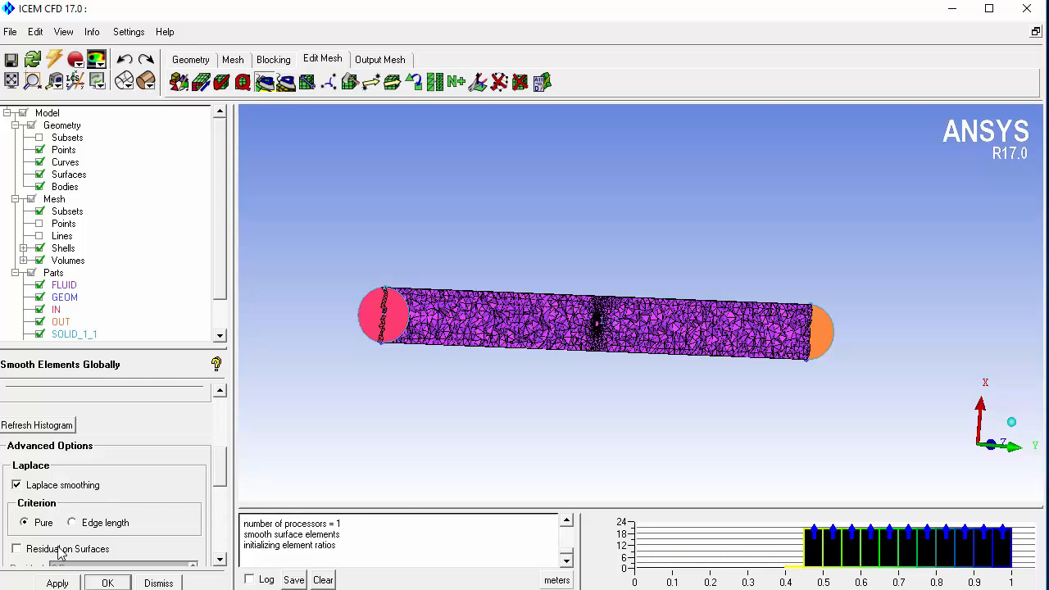
pyautogui.click(71, 485)
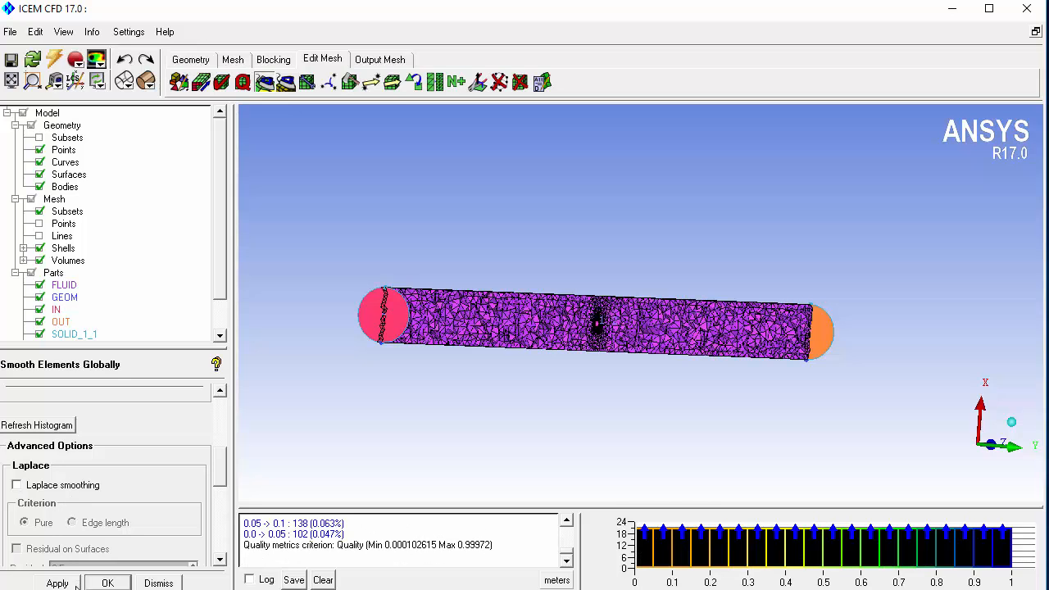
pyautogui.click(69, 582)
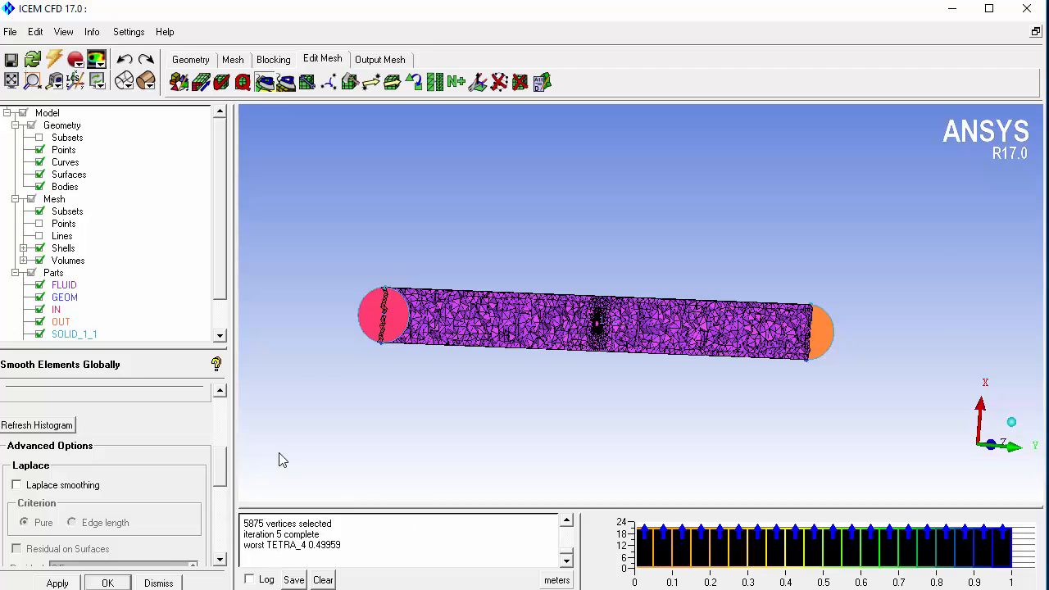
# Examine the smoothed tetra mesh on the cut plane around the sphere and along the pipe, and close the smoothing settings.
pyautogui.moveTo(583, 466); pyautogui.dragTo(365, 413)
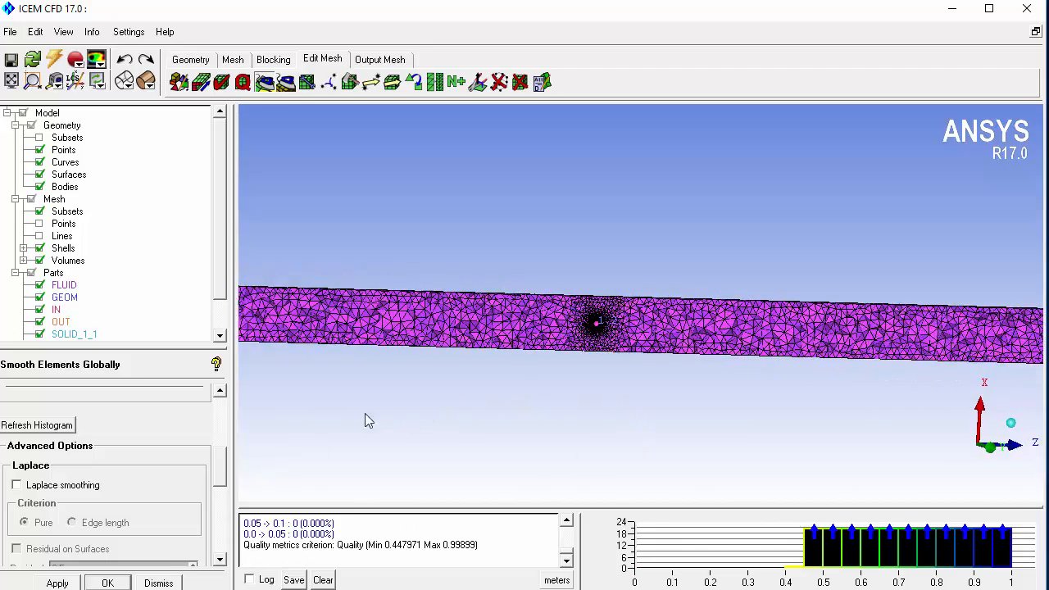
pyautogui.moveTo(663, 303); pyautogui.dragTo(442, 316)
pyautogui.moveTo(536, 115); pyautogui.dragTo(541, 496, button='right')
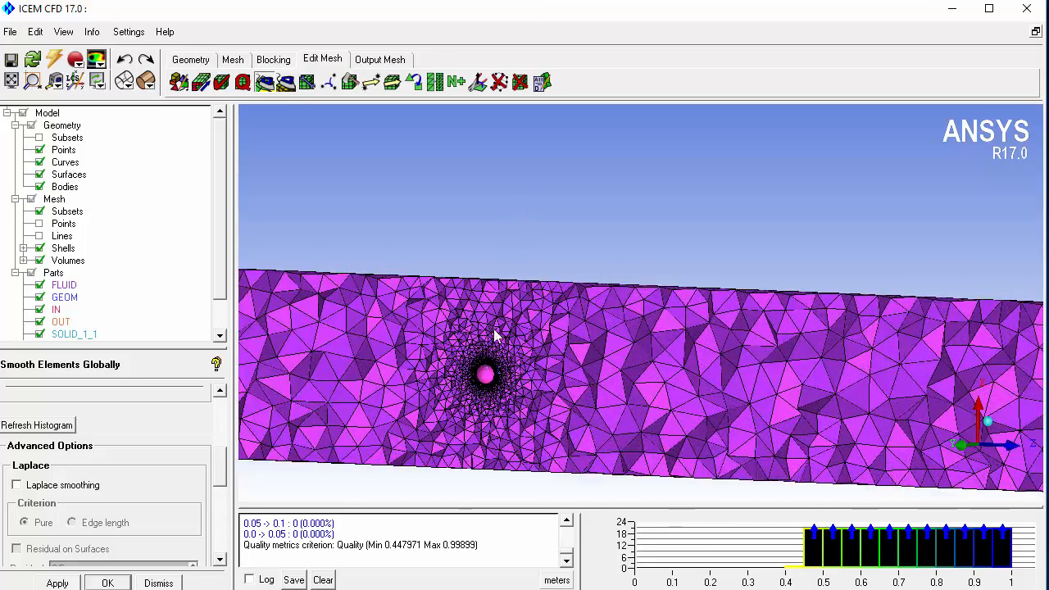
pyautogui.moveTo(494, 335); pyautogui.dragTo(602, 431)
pyautogui.moveTo(602, 431); pyautogui.dragTo(811, 335, button='middle')
pyautogui.moveTo(631, 135); pyautogui.dragTo(687, 459, button='right')
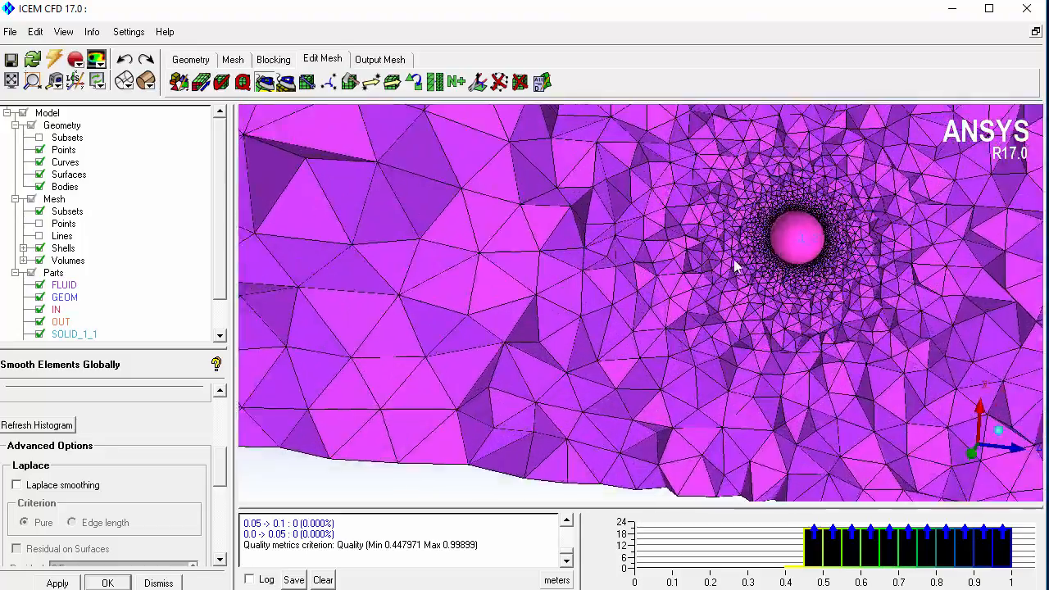
pyautogui.moveTo(746, 266); pyautogui.dragTo(490, 332, button='middle')
pyautogui.moveTo(392, 269); pyautogui.dragTo(623, 232)
pyautogui.moveTo(592, 484); pyautogui.dragTo(565, 155, button='right')
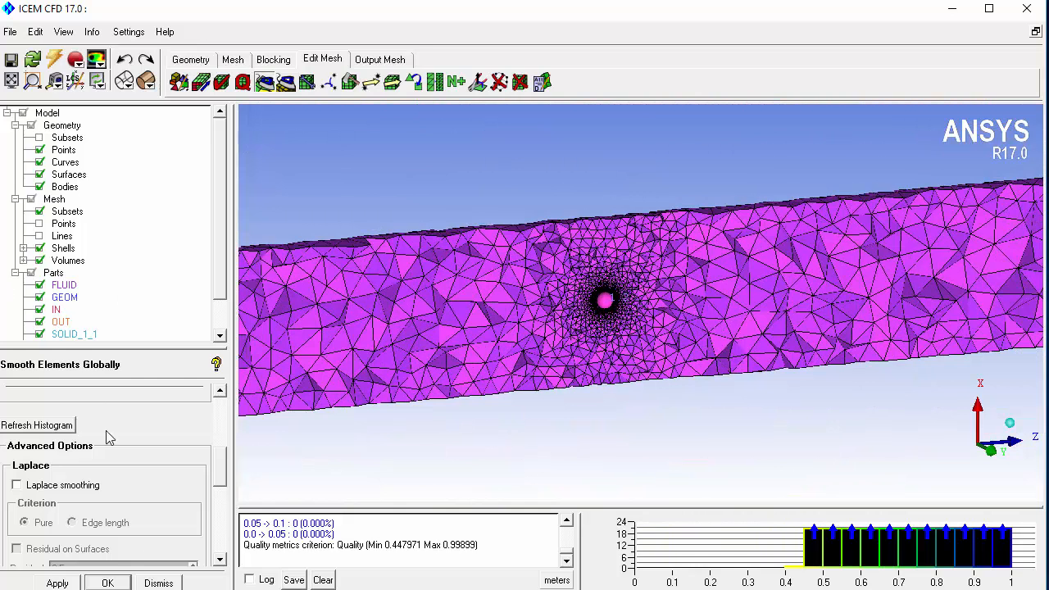
pyautogui.click(153, 584)
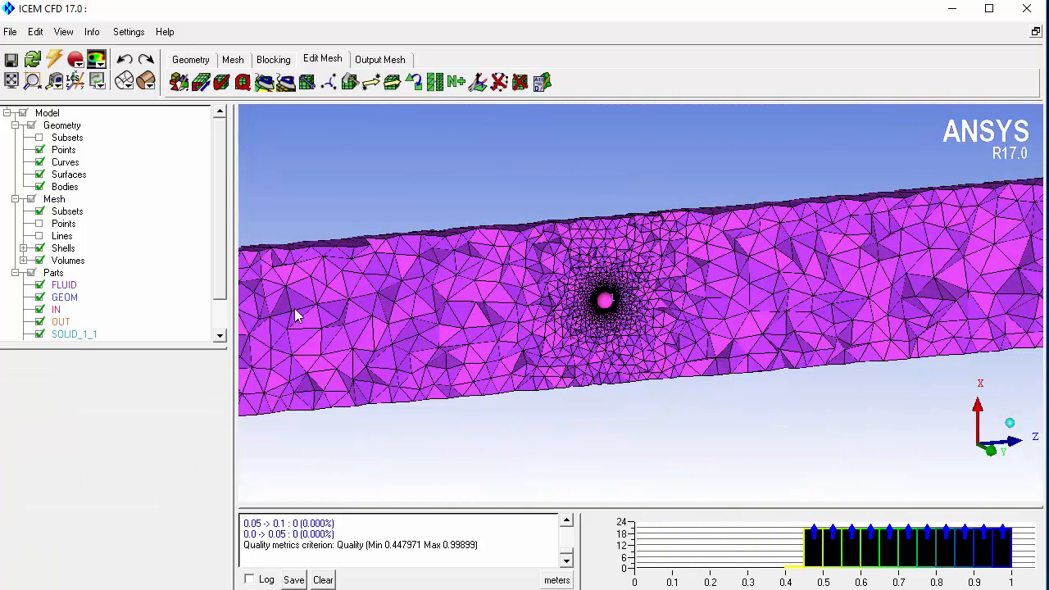
# Turn off the cut plane and hide the mesh's volume elements.
pyautogui.rightClick(56, 205)
pyautogui.moveTo(90, 214)
pyautogui.click(178, 225)
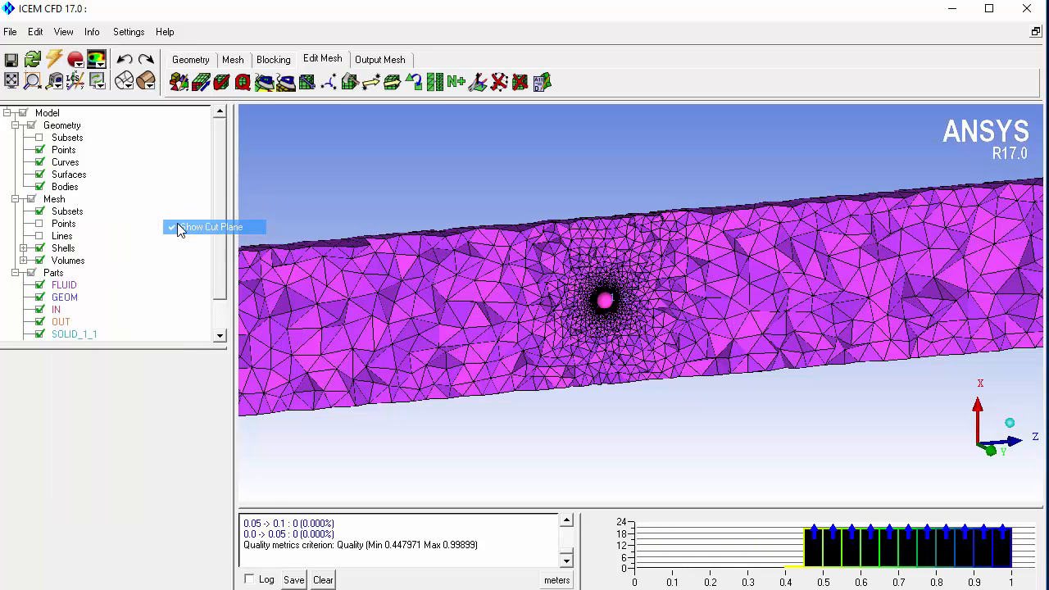
pyautogui.click(23, 261)
pyautogui.click(40, 261)
pyautogui.moveTo(566, 331); pyautogui.dragTo(608, 330, button='middle')
pyautogui.moveTo(608, 330); pyautogui.dragTo(617, 259, button='right')
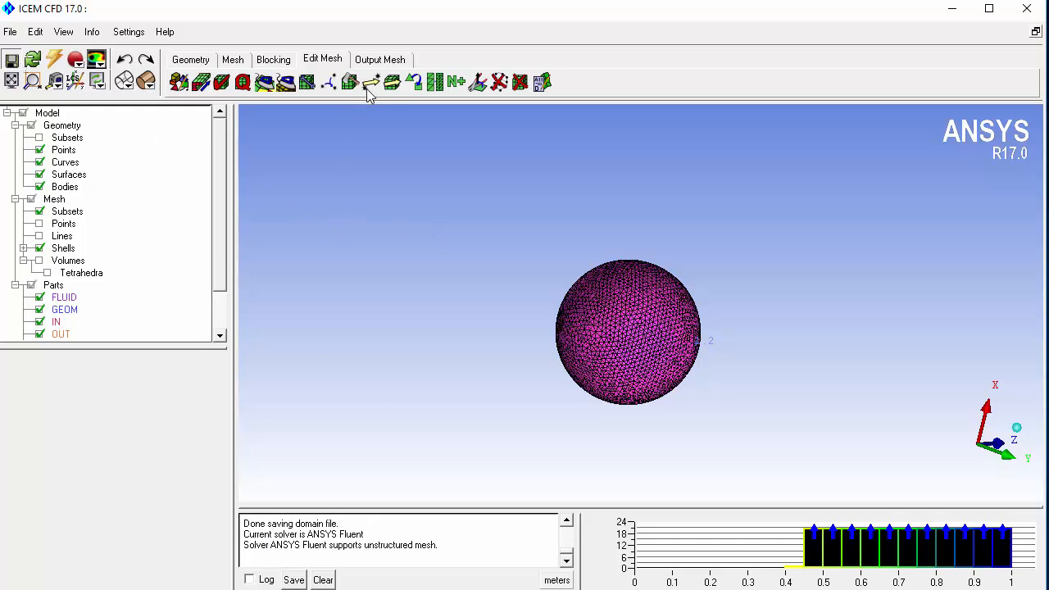
# Set ANSYS Fluent as the default output solver.
pyautogui.click(381, 60)
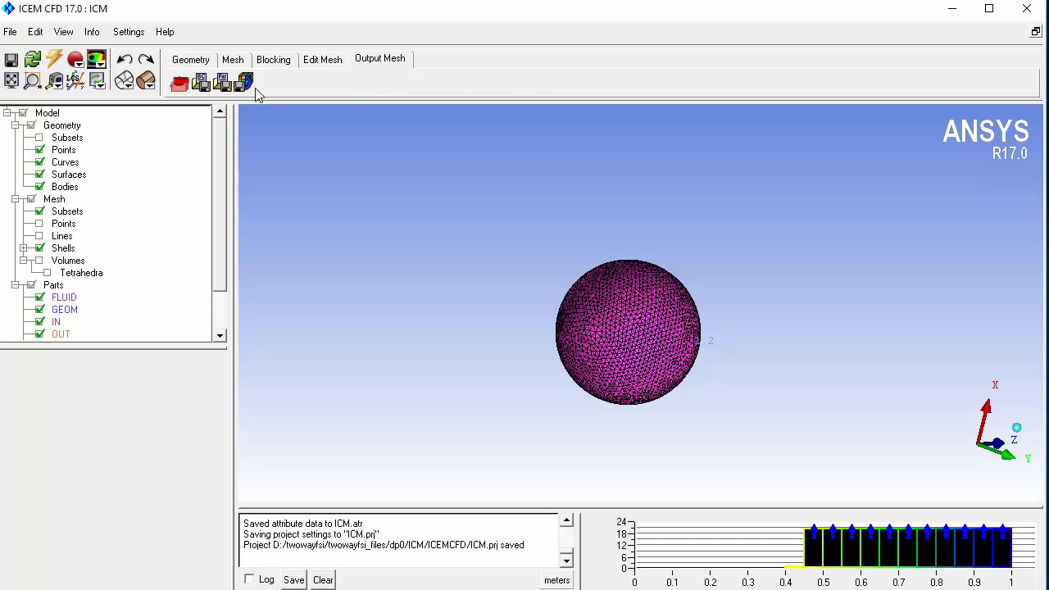
pyautogui.click(181, 85)
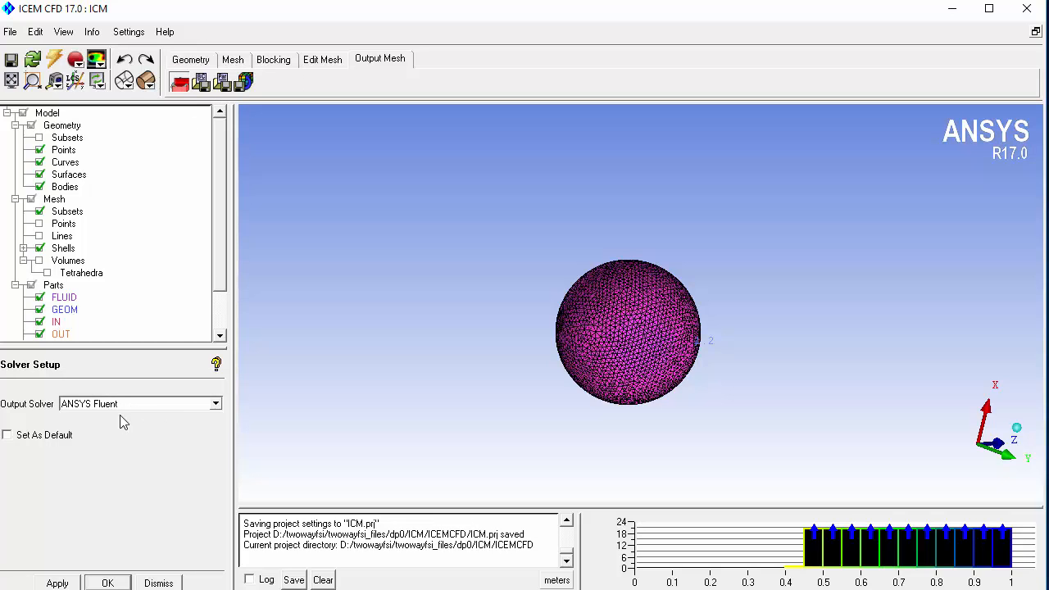
pyautogui.click(57, 583)
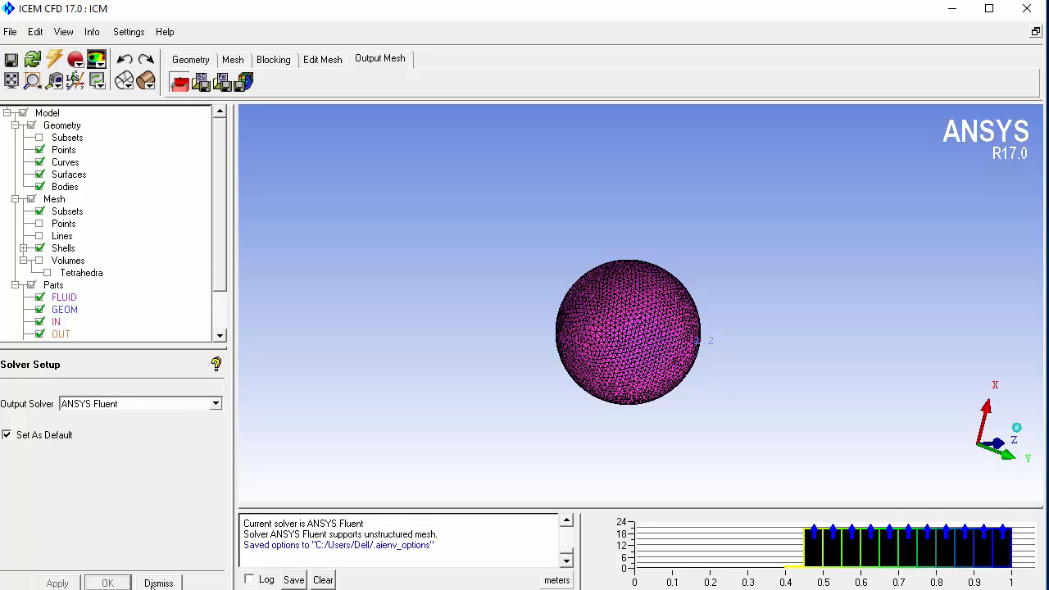
pyautogui.click(158, 583)
# Open the part boundary conditions and assign a velocity-inlet condition to the one-sided surface IN.
pyautogui.click(200, 84)
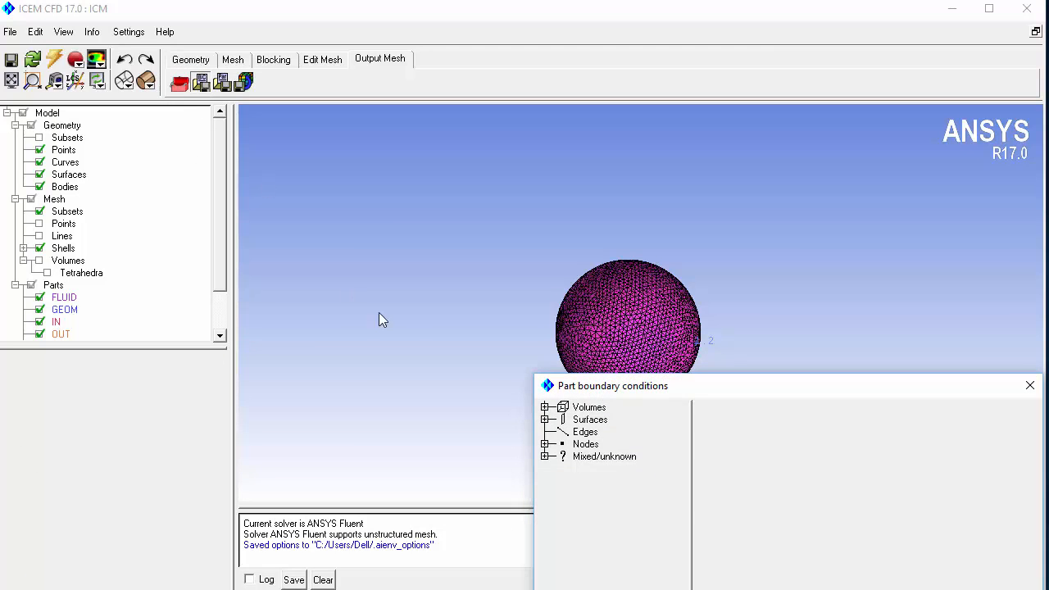
pyautogui.moveTo(712, 395); pyautogui.dragTo(283, 97)
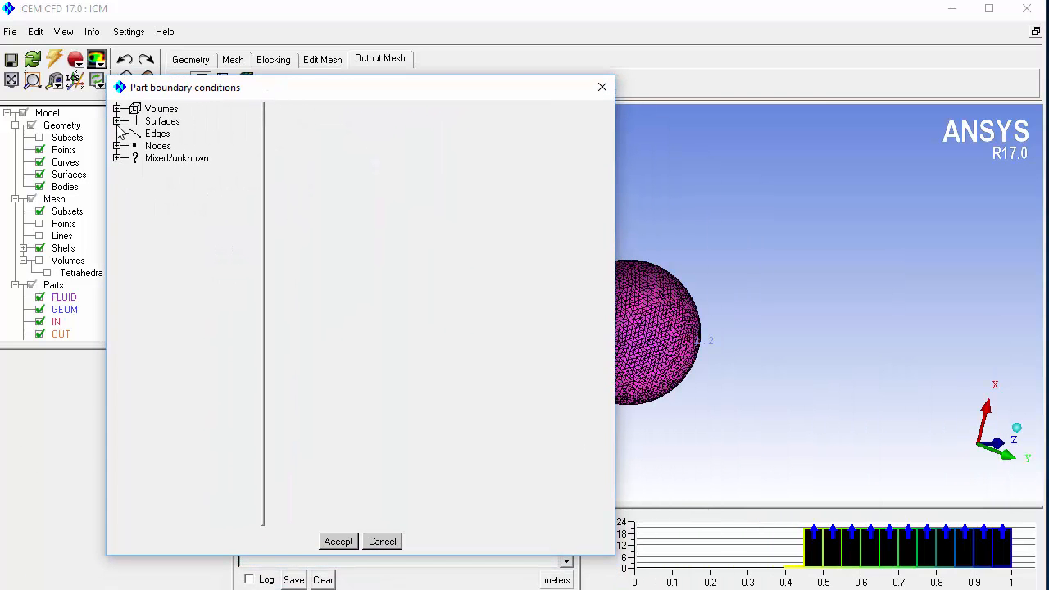
pyautogui.click(117, 121)
pyautogui.click(126, 134)
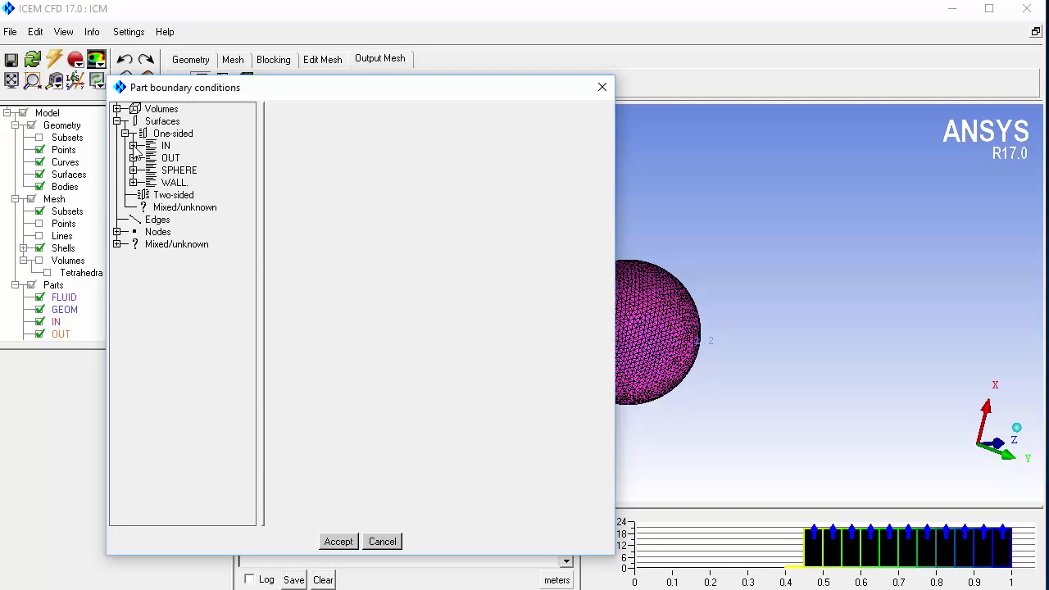
pyautogui.click(133, 146)
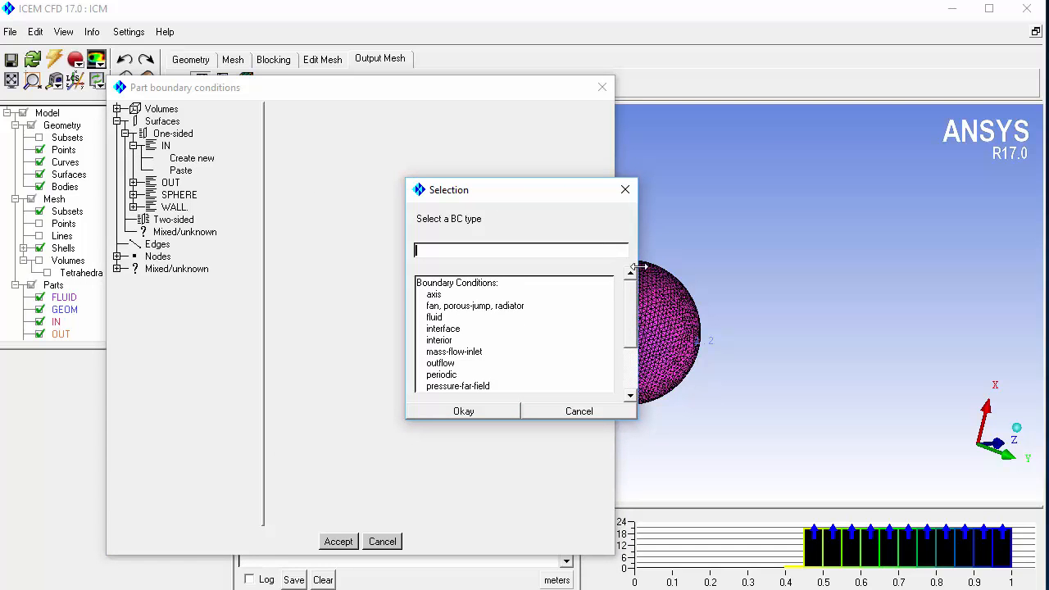
pyautogui.moveTo(630, 310); pyautogui.dragTo(641, 360)
pyautogui.click(471, 376)
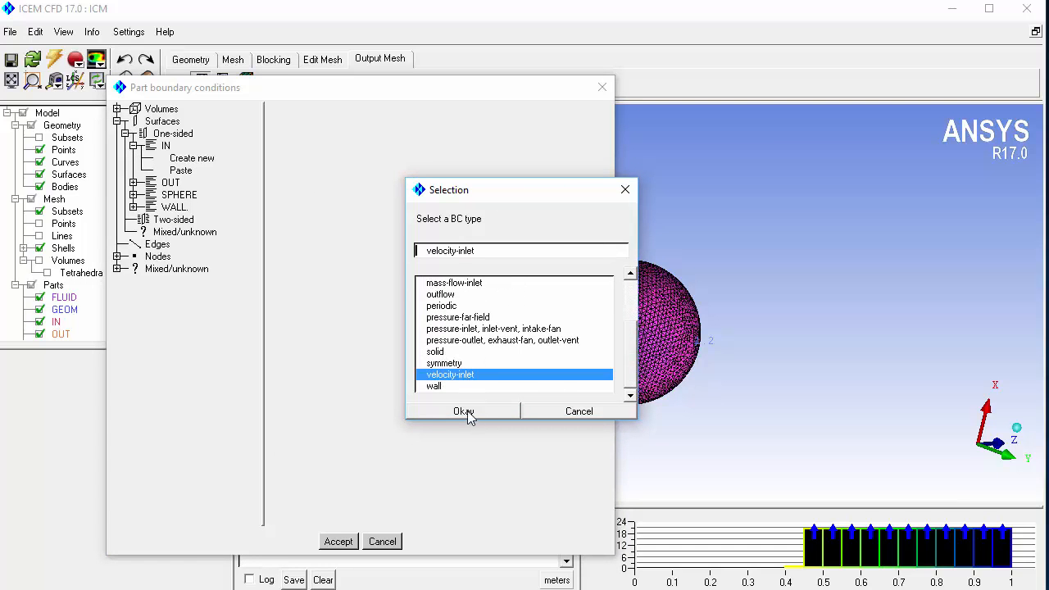
pyautogui.click(464, 411)
# Assign the pressure-outlet, exhaust-fan, outlet-vent boundary condition to the OUT surface.
pyautogui.click(134, 208)
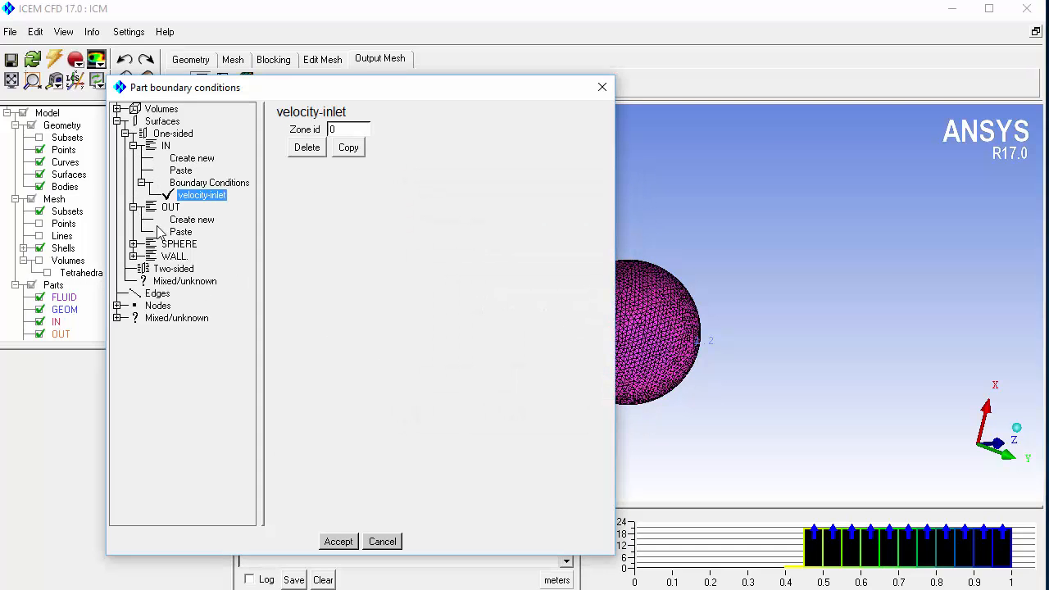
pyautogui.click(191, 220)
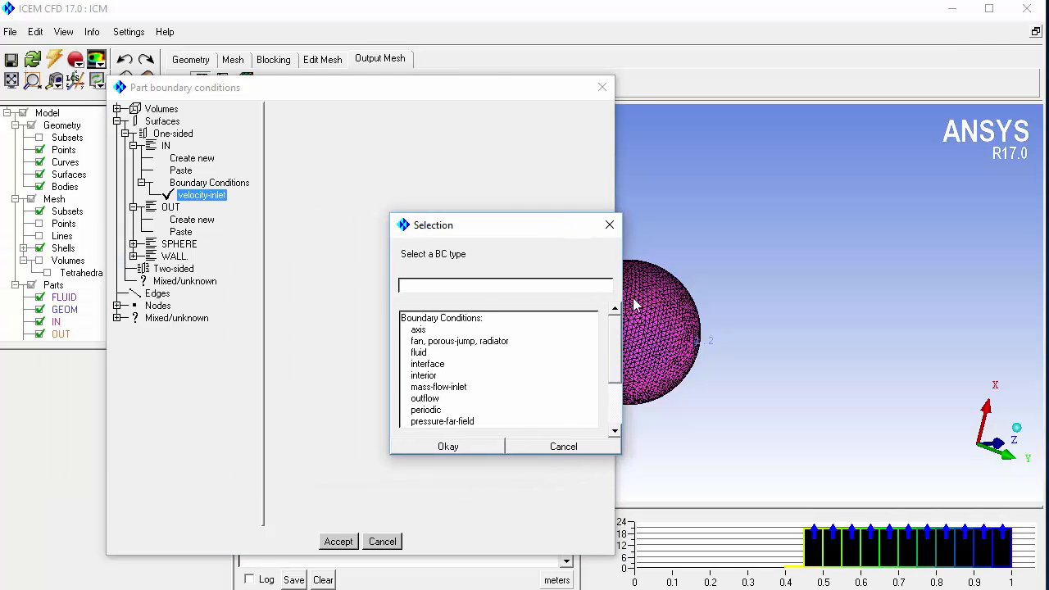
pyautogui.moveTo(621, 328); pyautogui.dragTo(620, 397)
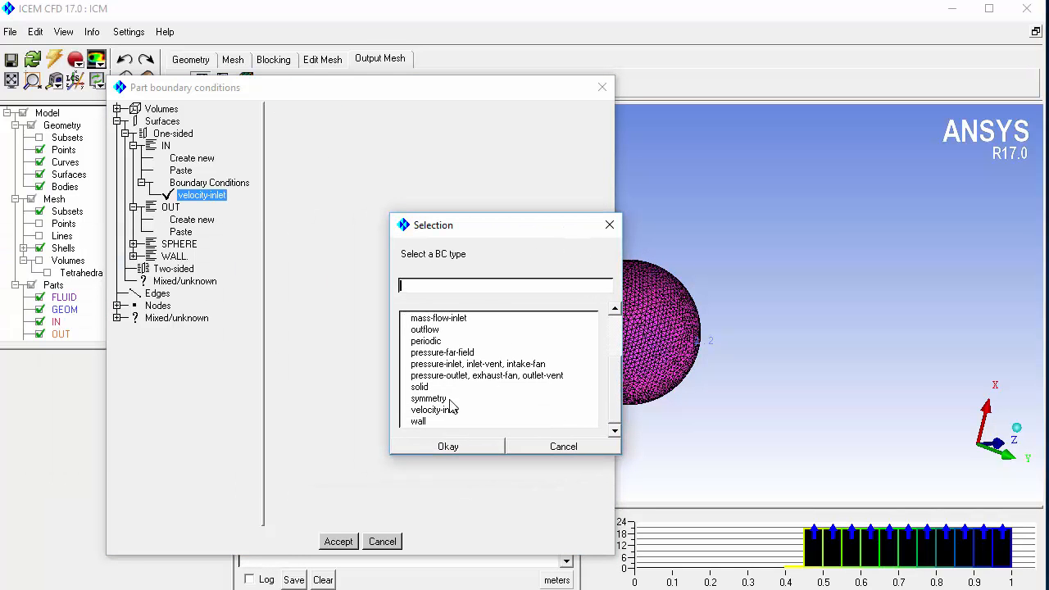
pyautogui.click(454, 377)
pyautogui.click(462, 444)
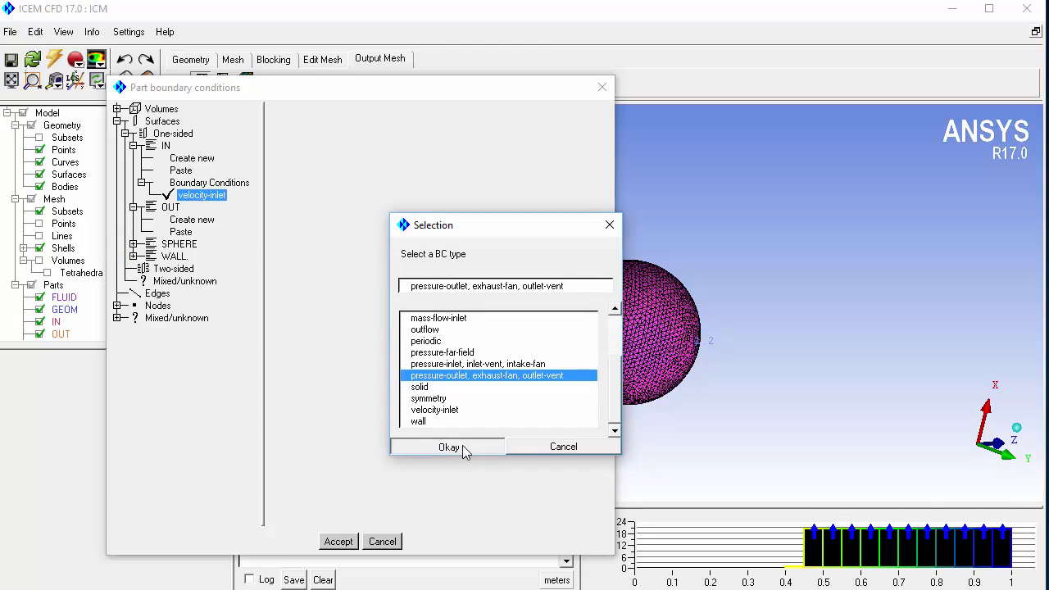
# Assign a wall boundary condition to the SPHERE surface.
pyautogui.click(134, 268)
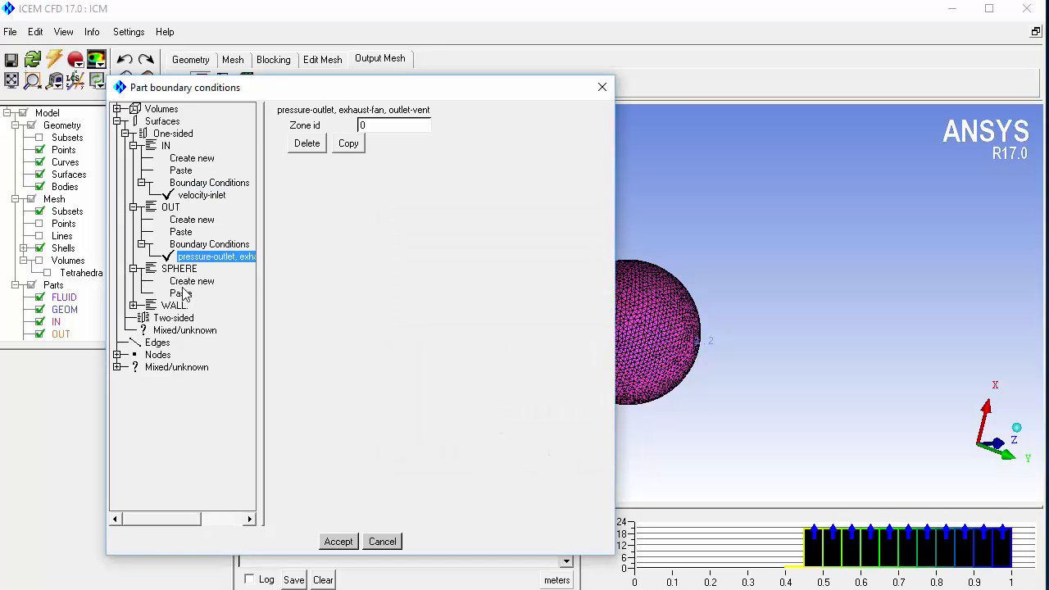
pyautogui.click(192, 283)
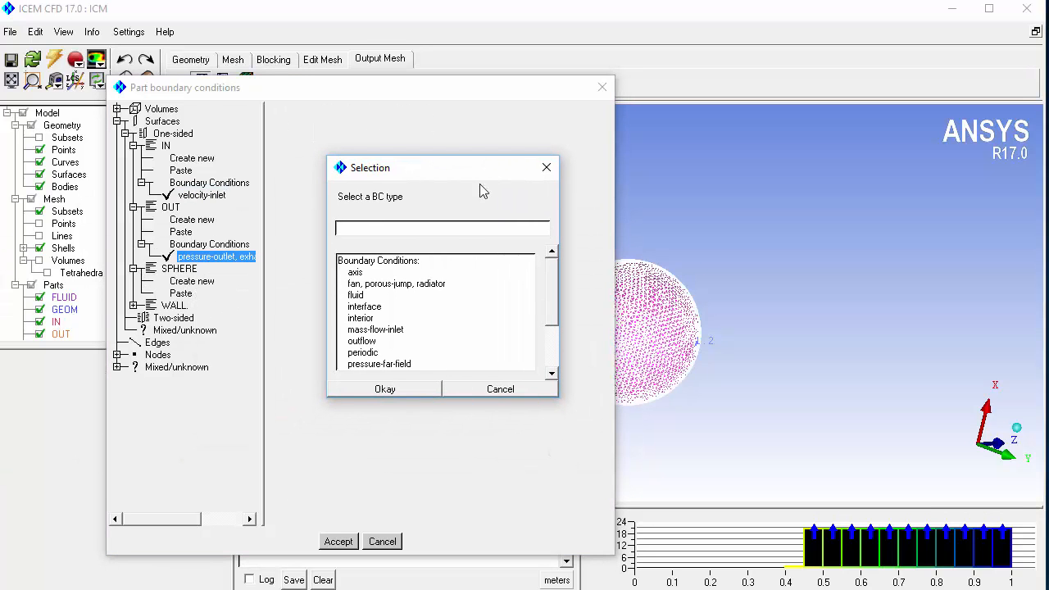
pyautogui.moveTo(549, 302); pyautogui.dragTo(558, 350)
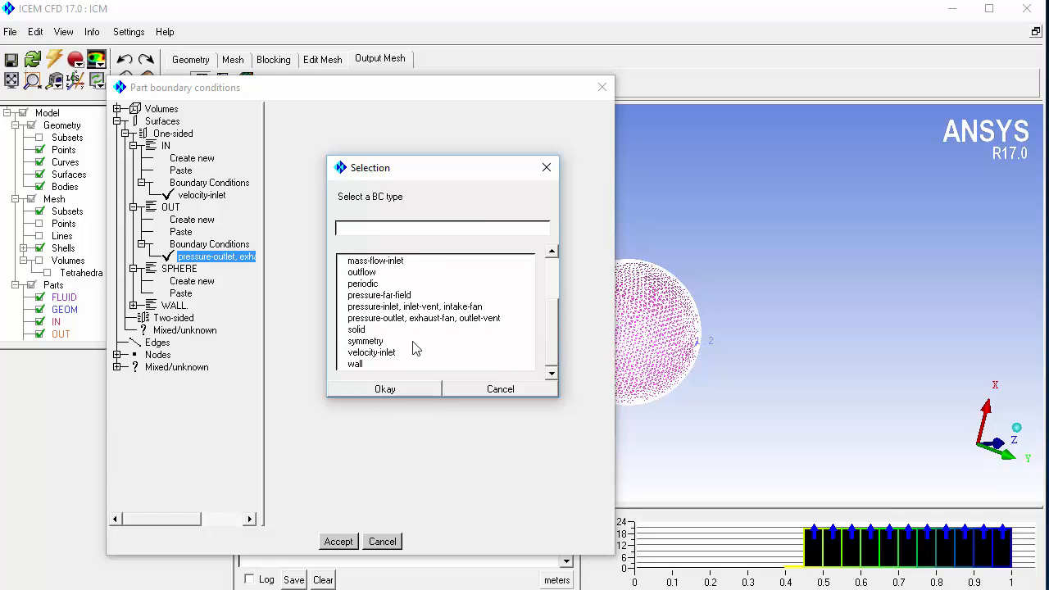
pyautogui.click(399, 364)
pyautogui.click(397, 389)
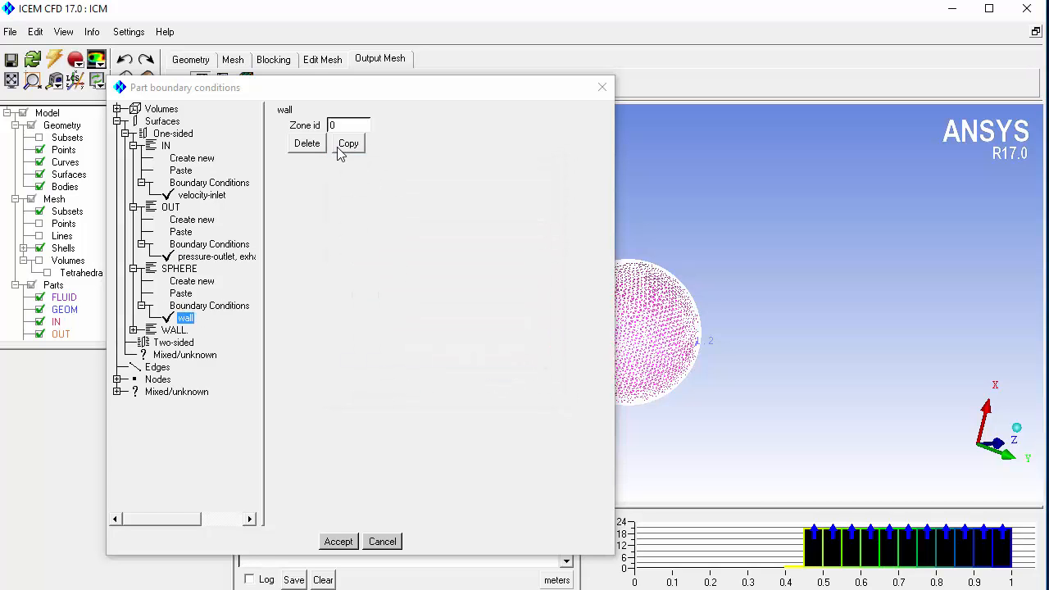
# Copy the SPHERE surface's wall boundary condition to the WALL surface and accept the part boundary conditions.
pyautogui.click(133, 330)
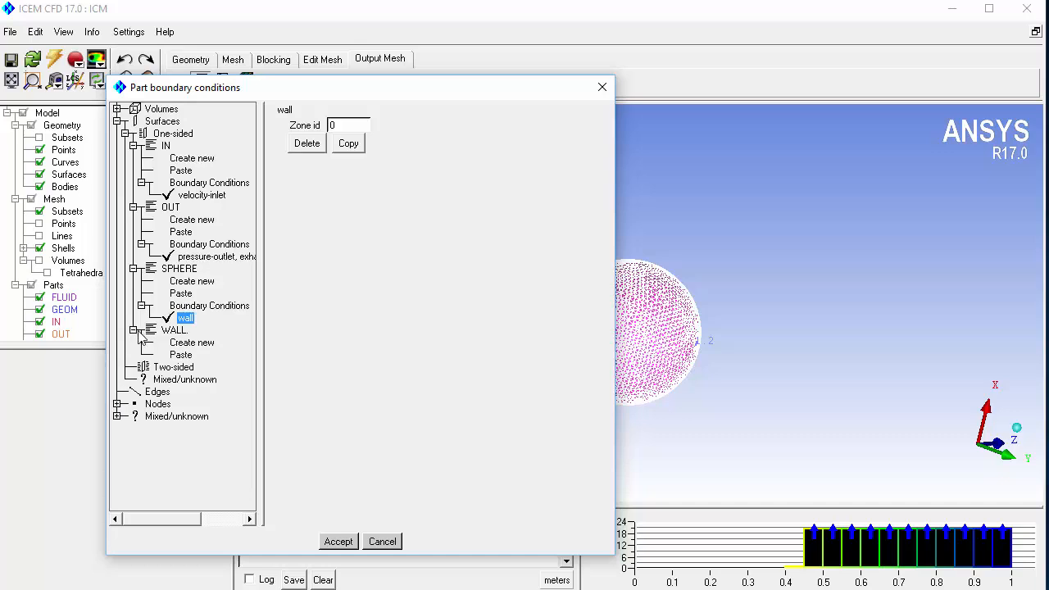
pyautogui.click(182, 355)
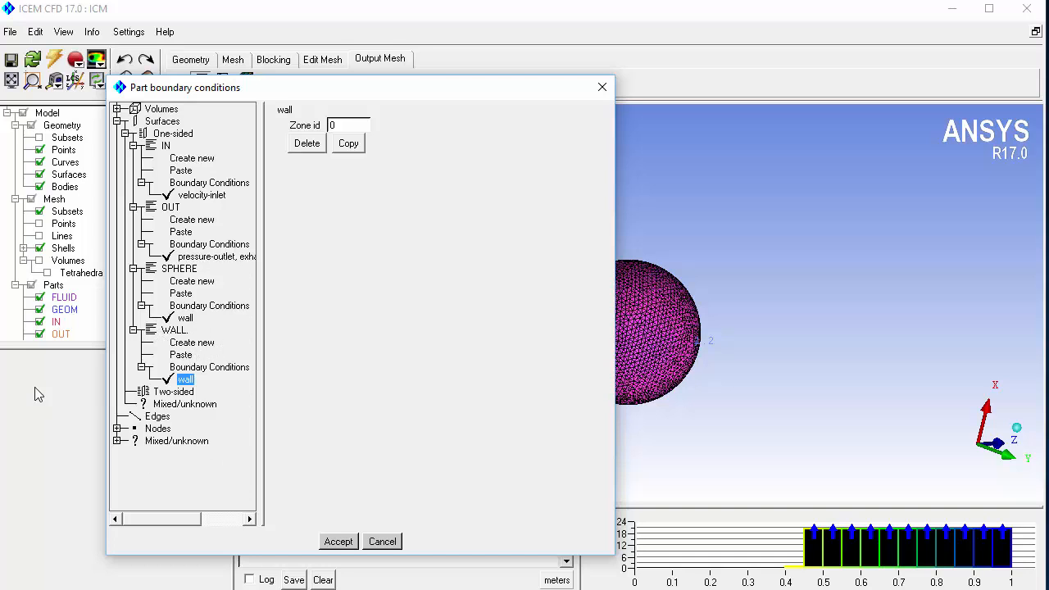
pyautogui.click(338, 542)
pyautogui.click(336, 543)
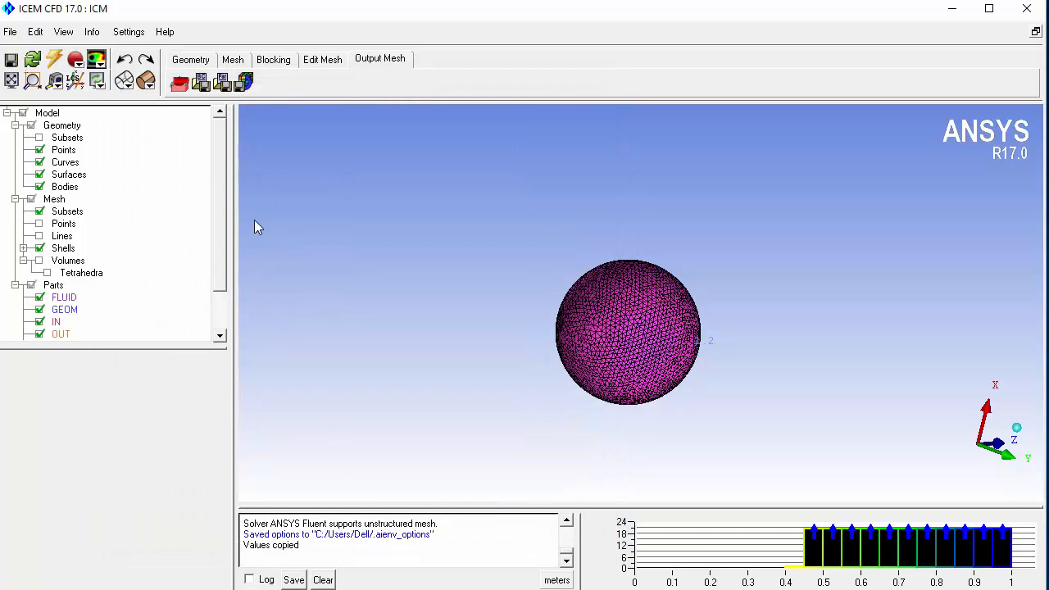
# Save the project and write the ANSYS Fluent input from ICM.uns as a 3D, unscaled binary file using boco file ICM.fbc.
pyautogui.click(242, 84)
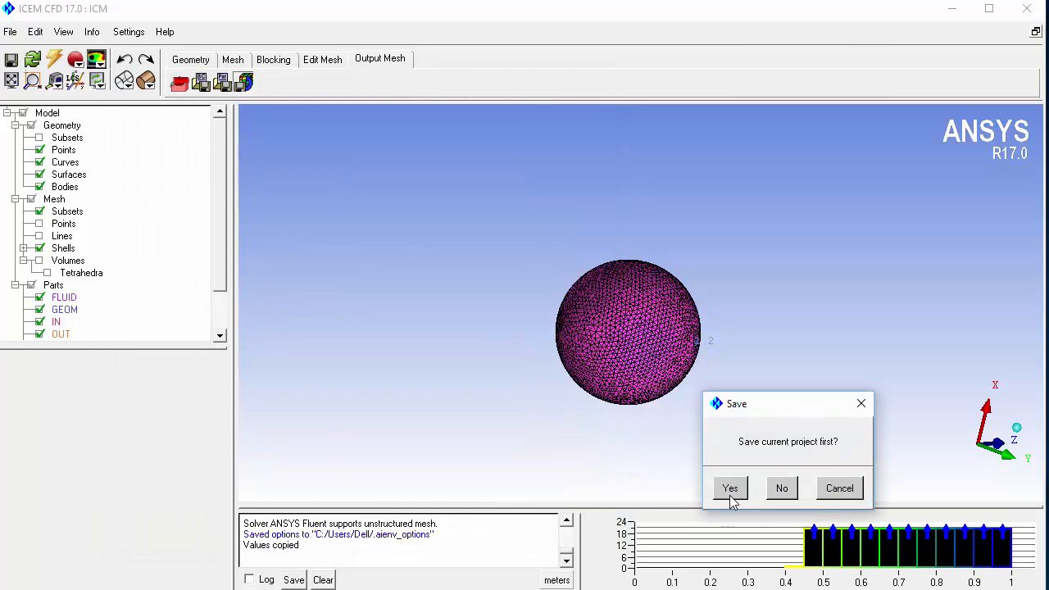
pyautogui.click(728, 489)
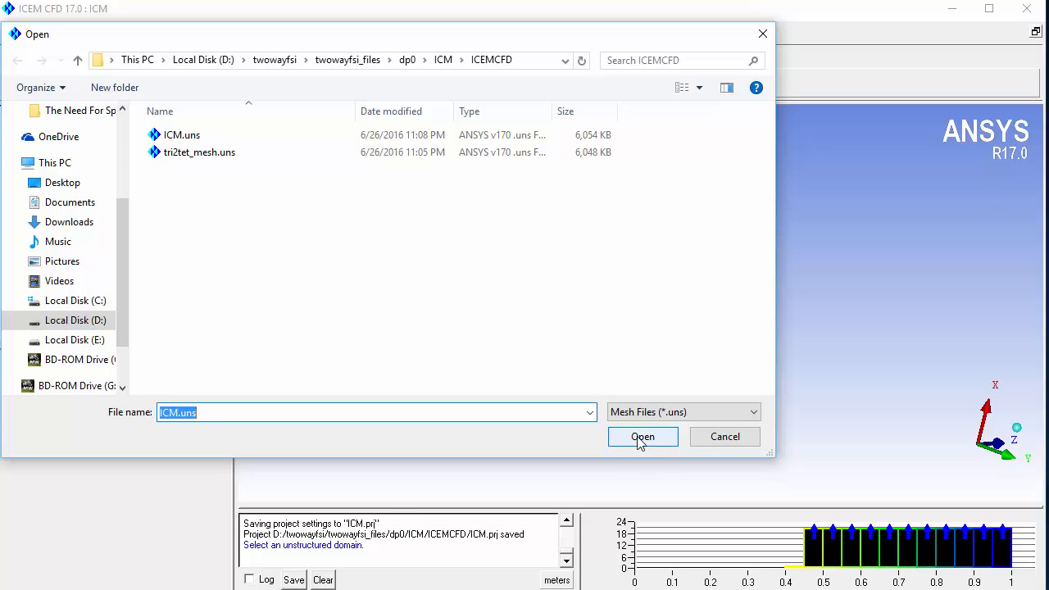
pyautogui.click(643, 437)
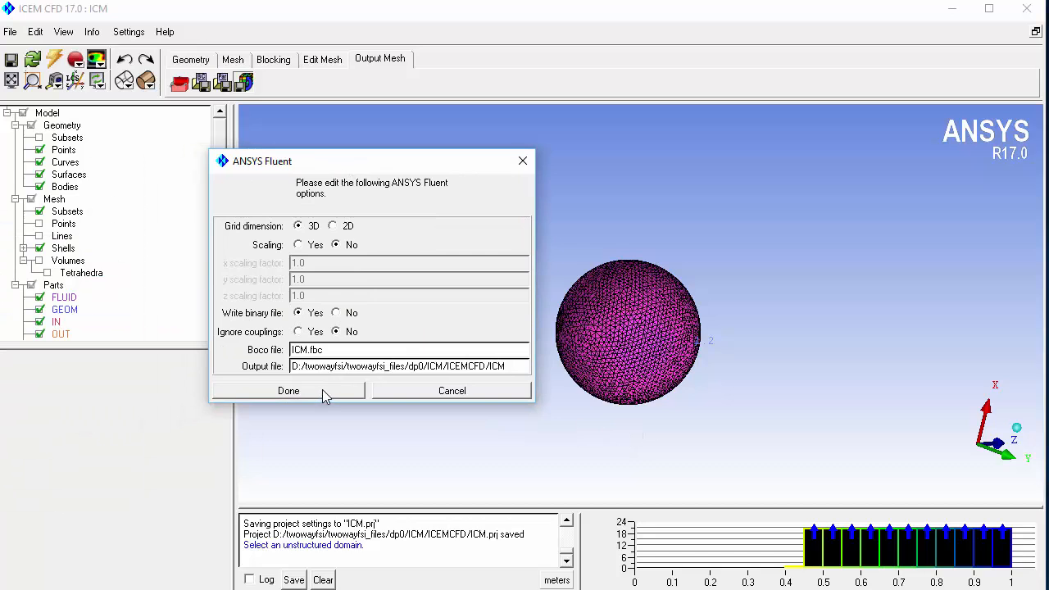
pyautogui.click(322, 390)
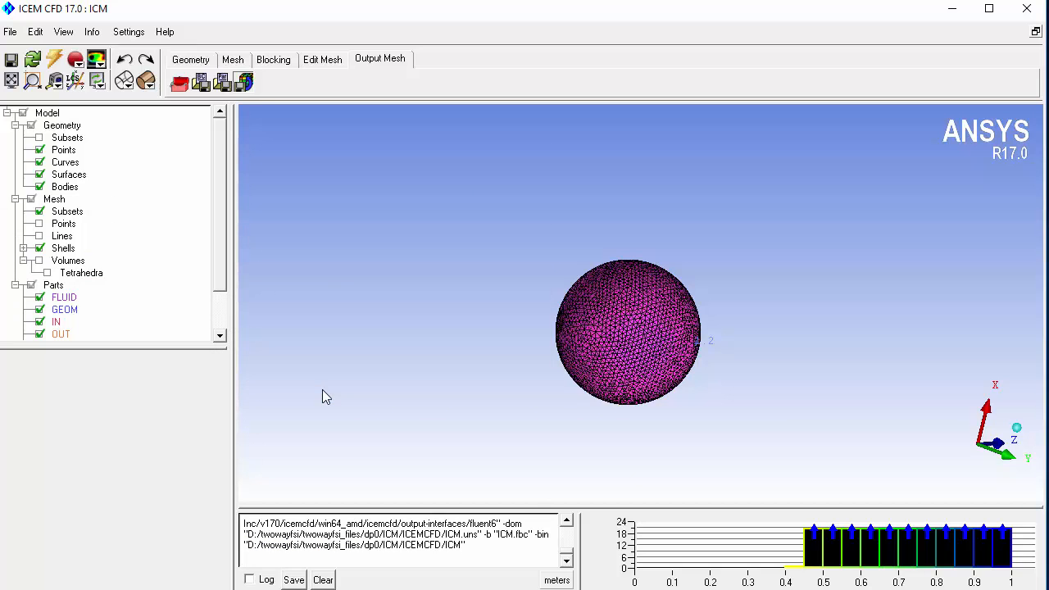